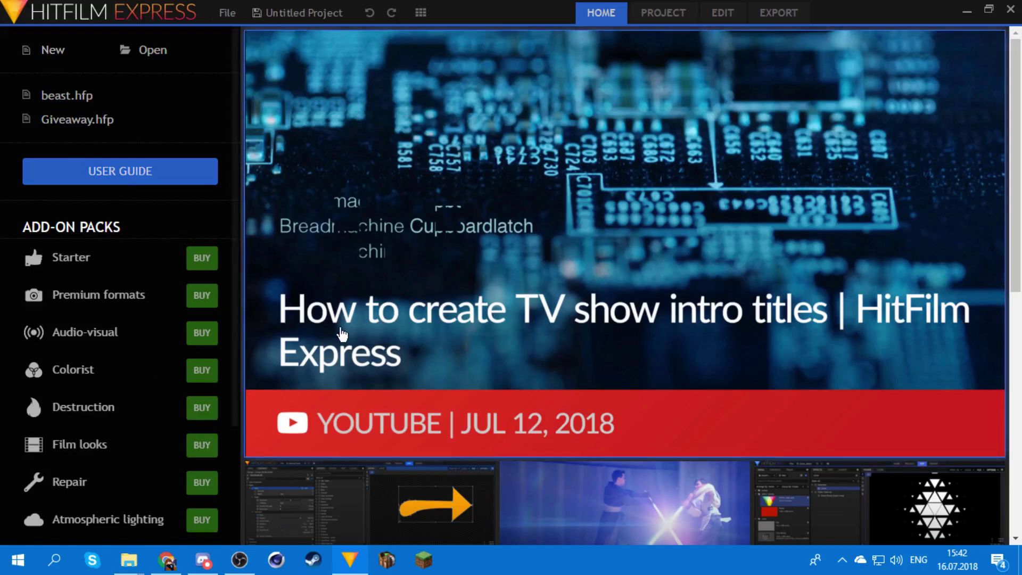
Step: Create a new project from the 1080p Full HD @ 60 fps template and start editing
left_click(53, 54)
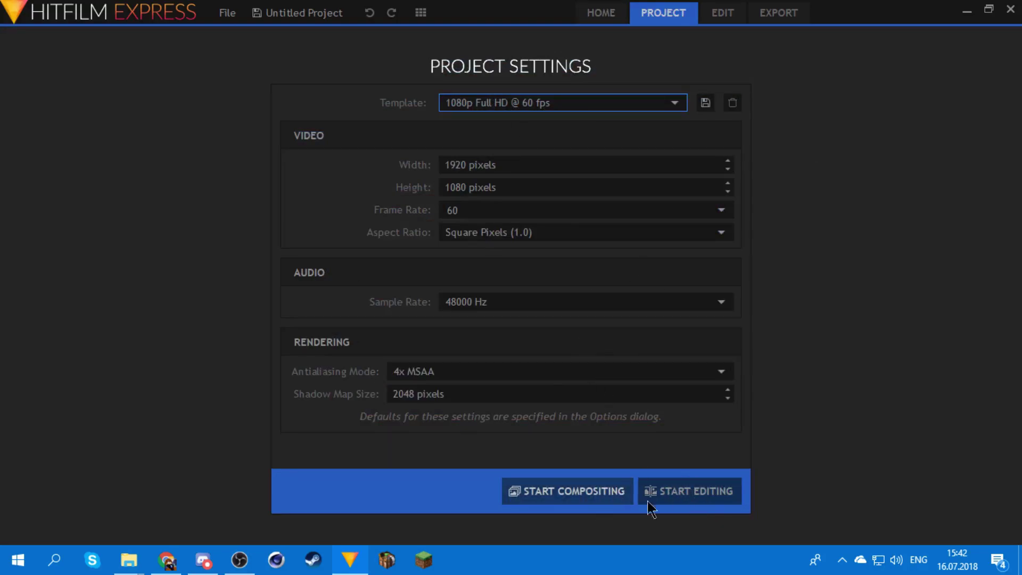
left_click(694, 490)
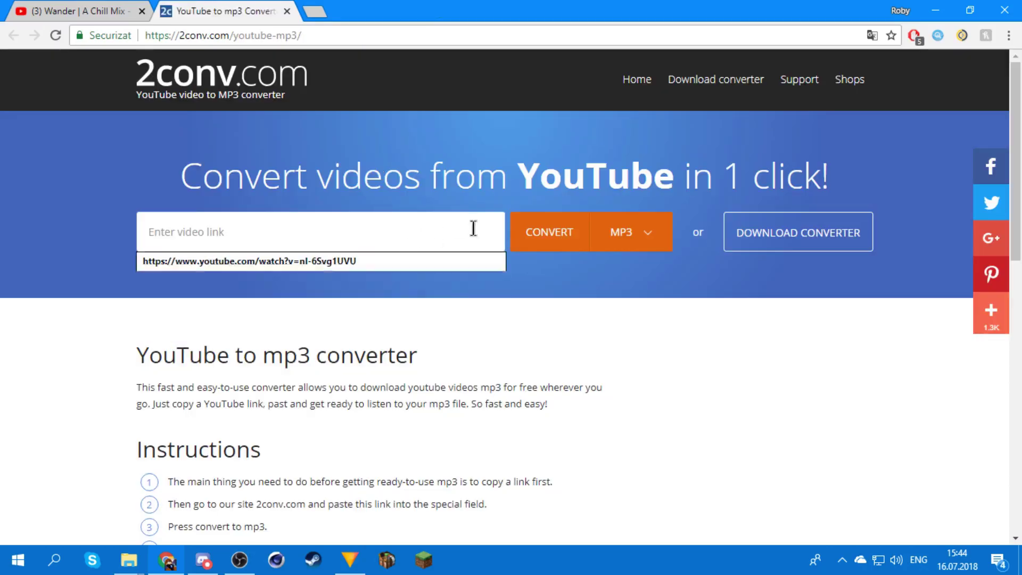
Step: Bring the downloaded "The Mystic" MP3 from the browser into the HitFilm project media and add it to Composite Shot 1 below the image
left_click(532, 238)
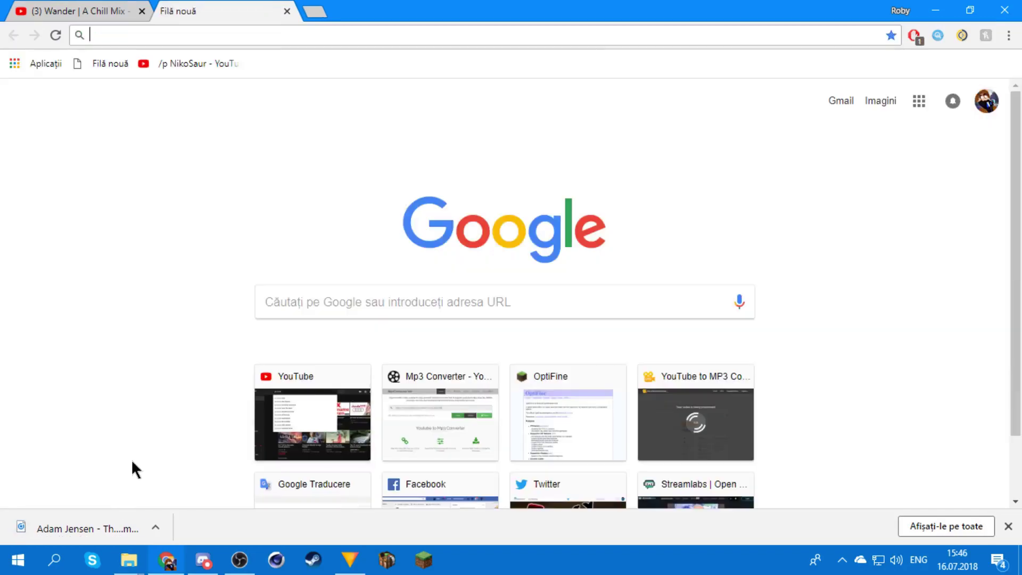
left_click_drag(98, 527, 114, 463)
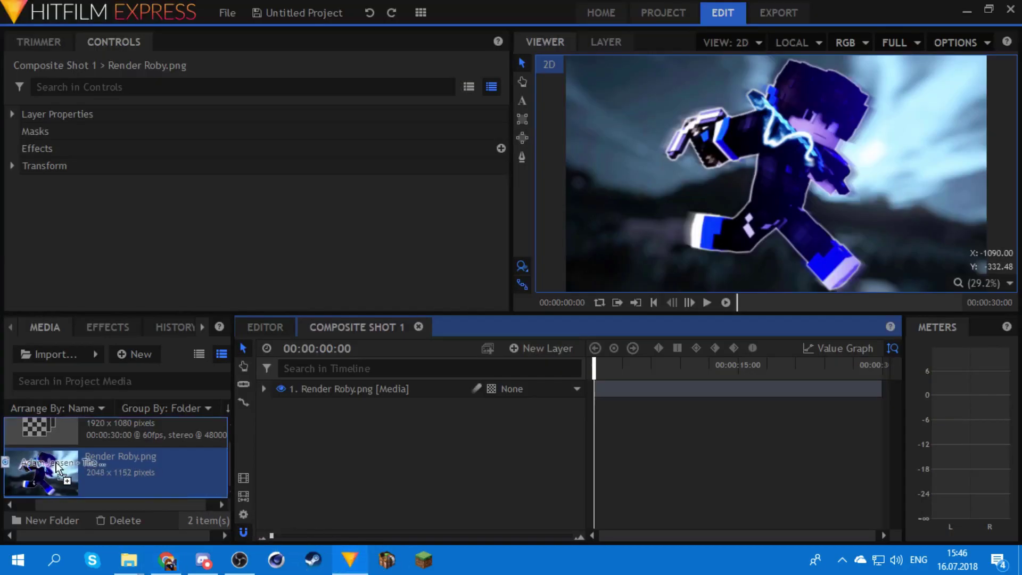
left_click_drag(58, 439, 598, 447)
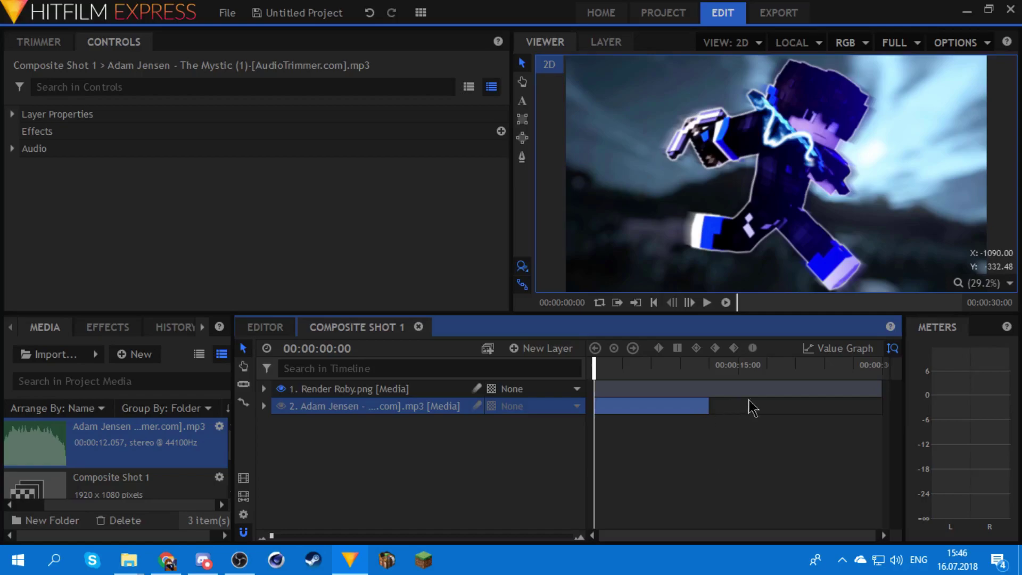
Step: Set the out point of the Composite Shot 1 work area at the end of the audio clip
left_click_drag(879, 389, 511, 425)
scroll(739, 420, "up", 1)
left_click_drag(759, 452, 616, 466)
left_click_drag(798, 471, 580, 481)
left_click_drag(835, 463, 503, 458)
scroll(719, 447, "right", 5)
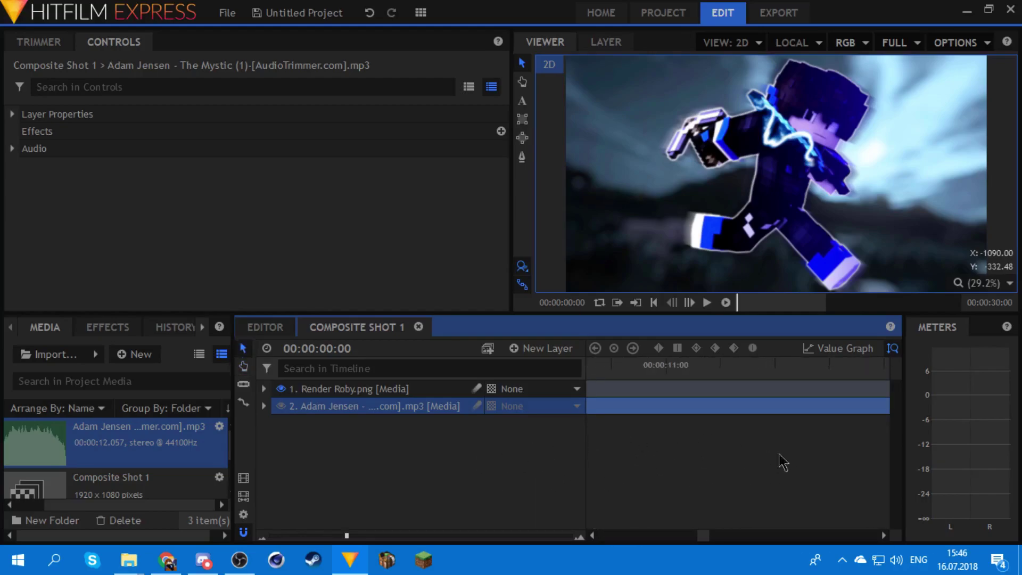
scroll(658, 383, "up", 2)
left_click_drag(634, 366, 641, 366)
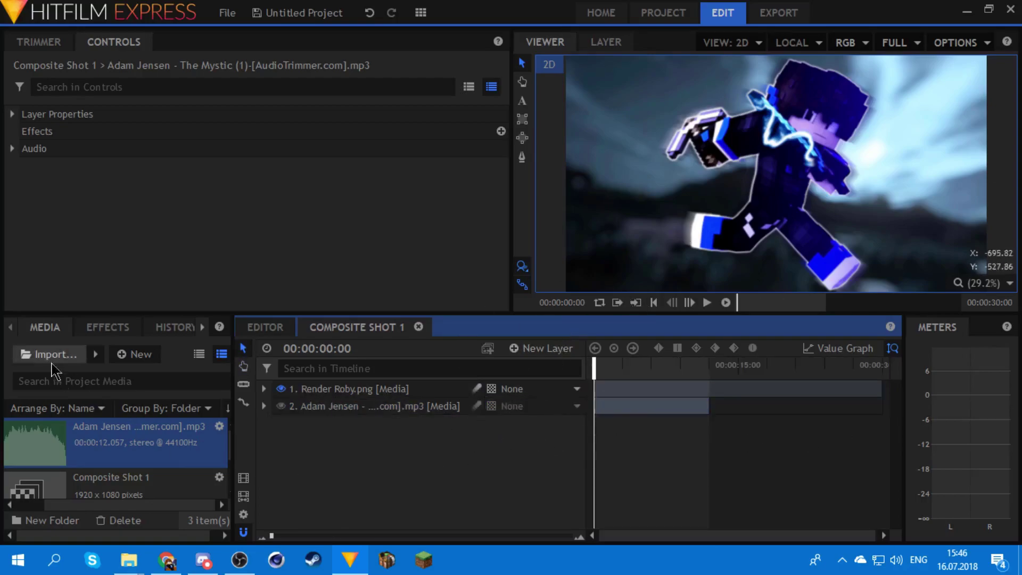
Step: Apply the Letterbox effect to the Render Roby.png layer and set its aspect ratio to Custom (ratio)
left_click(107, 326)
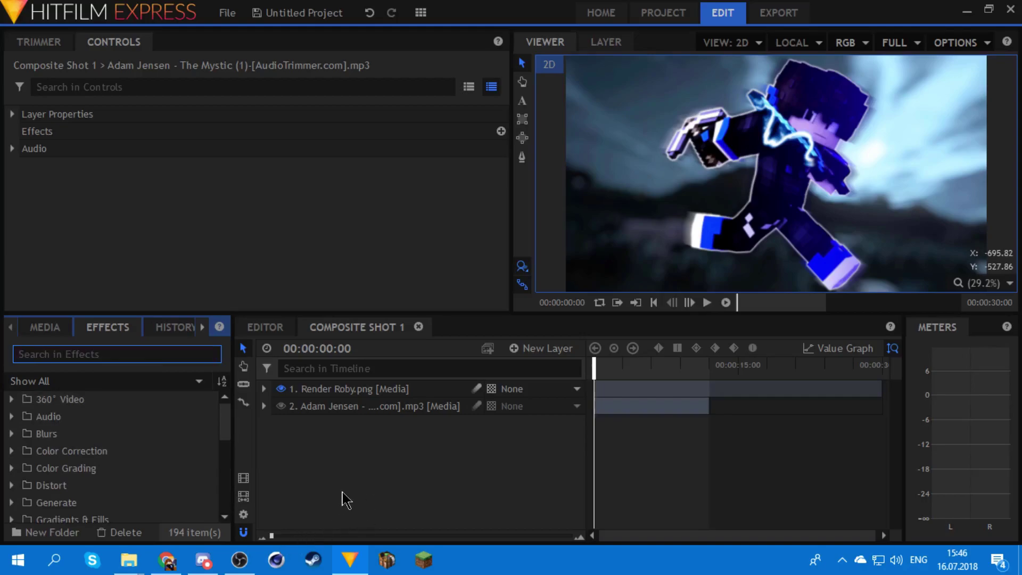
type("lett")
left_click_drag(130, 420, 456, 393)
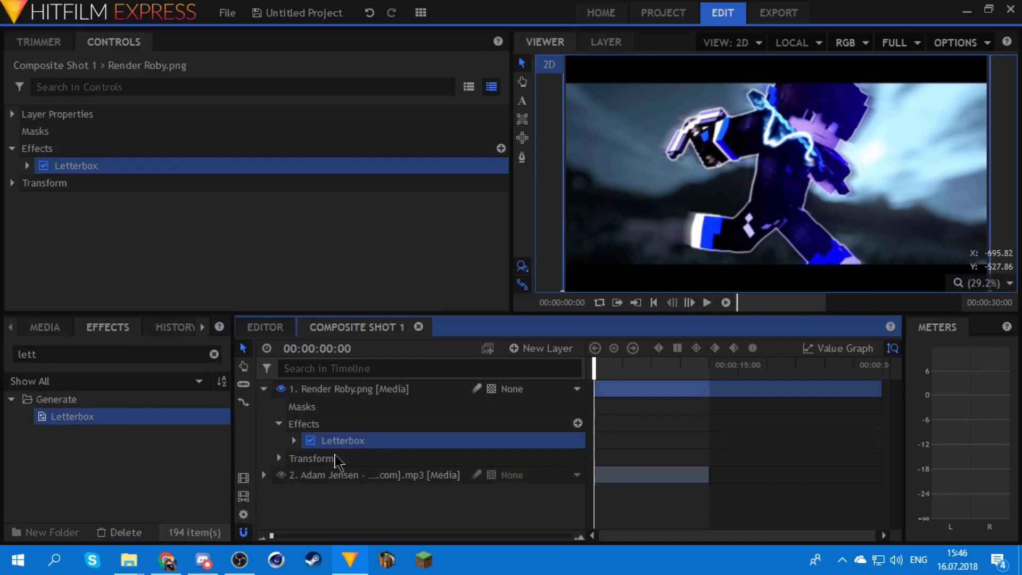
left_click(294, 440)
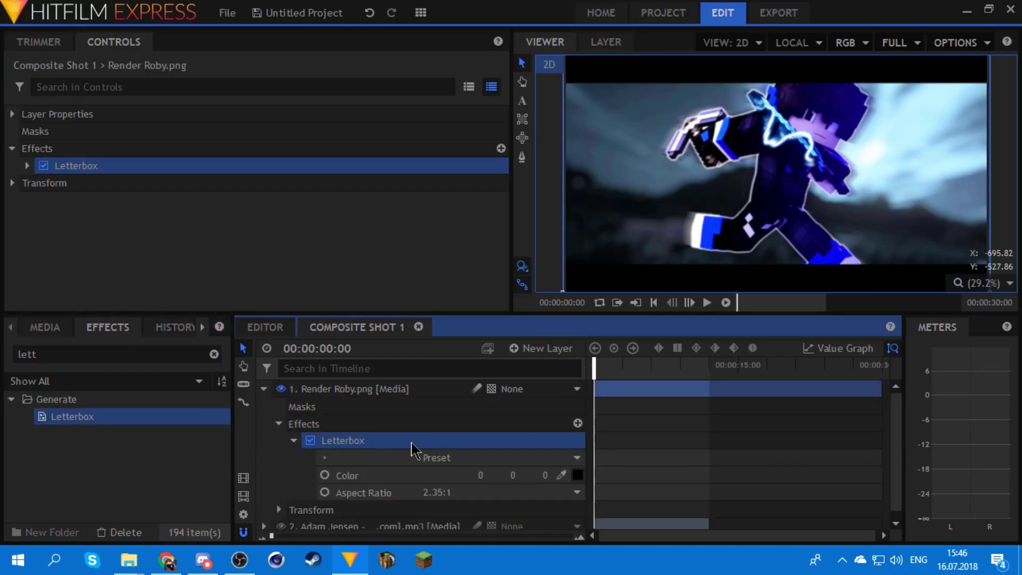
left_click(439, 487)
left_click(492, 503)
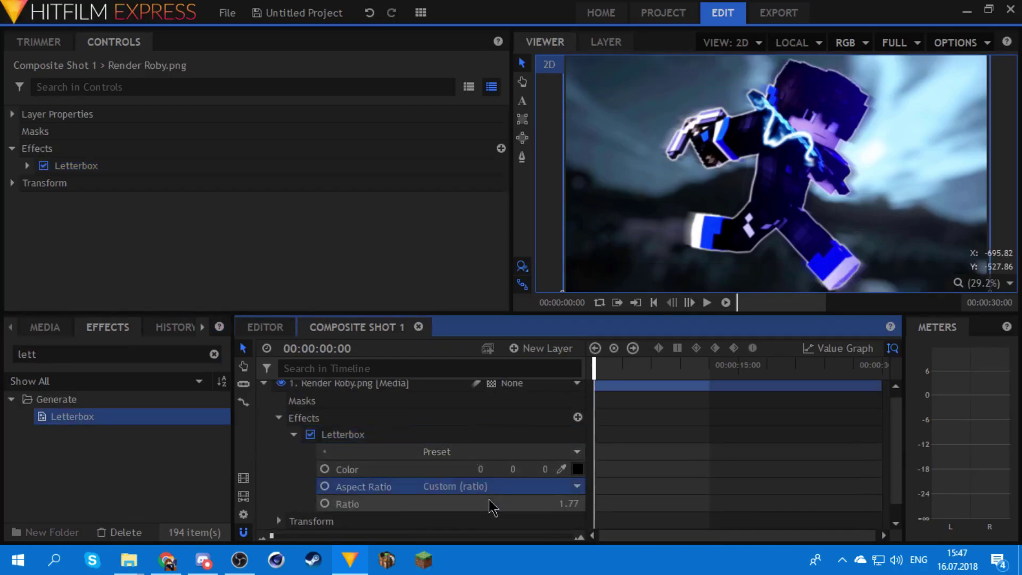
Step: Enable keyframing on the Letterbox ratio at the start of the timeline and set it to 10.00
scroll(484, 466, "down", 1)
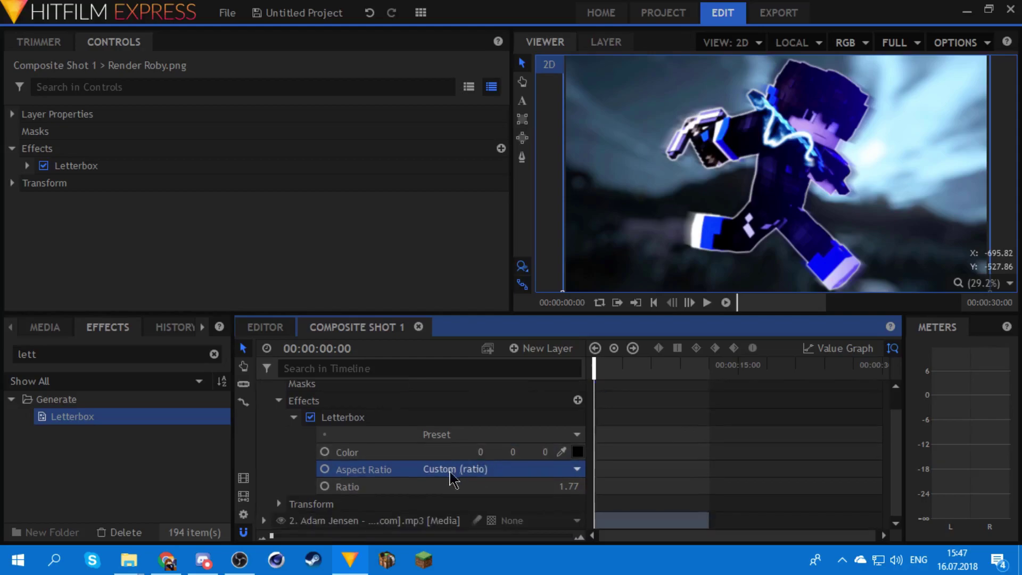
left_click(325, 487)
left_click_drag(574, 479, 639, 479)
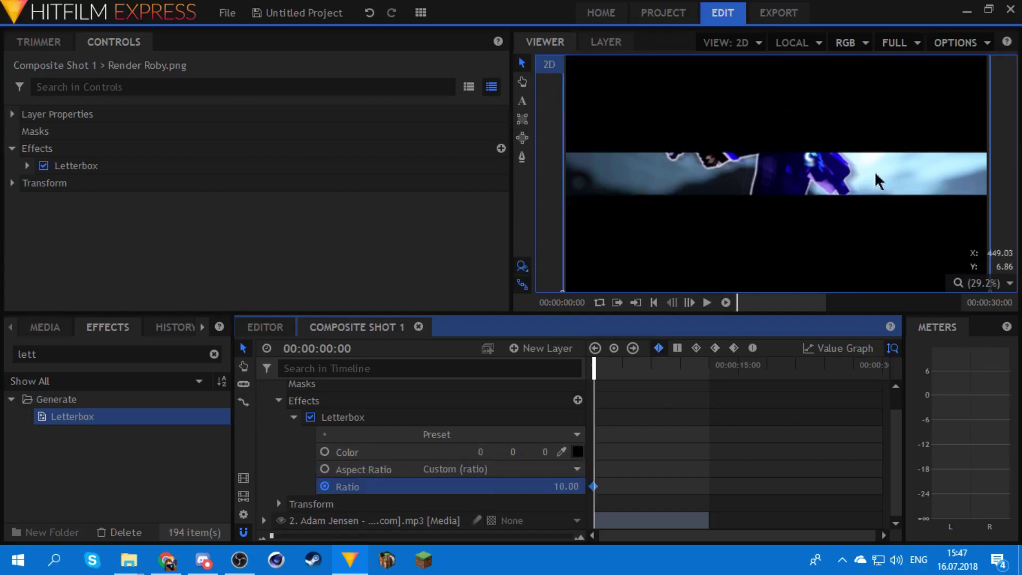
scroll(778, 176, "up", 5)
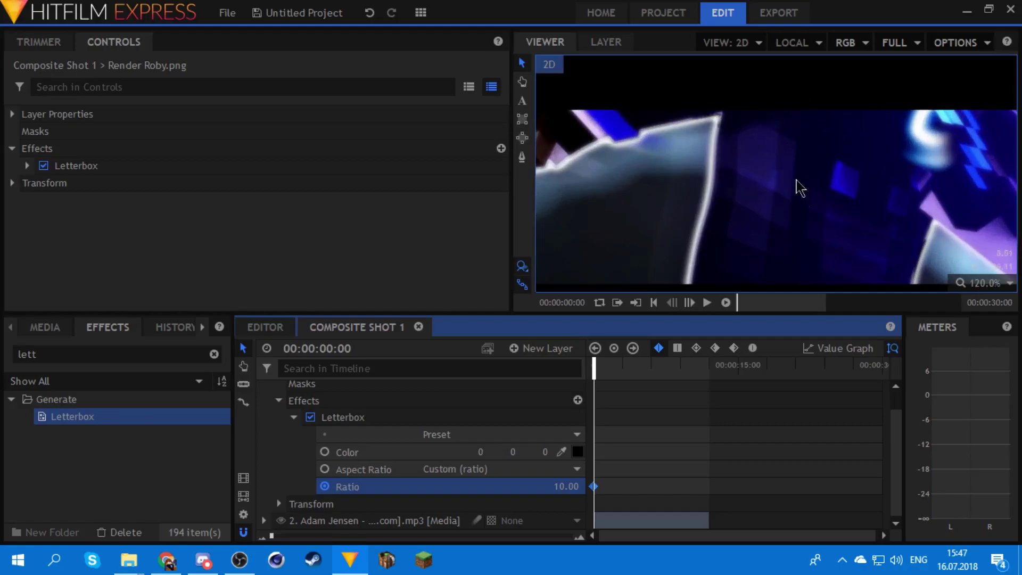
scroll(739, 218, "down", 7)
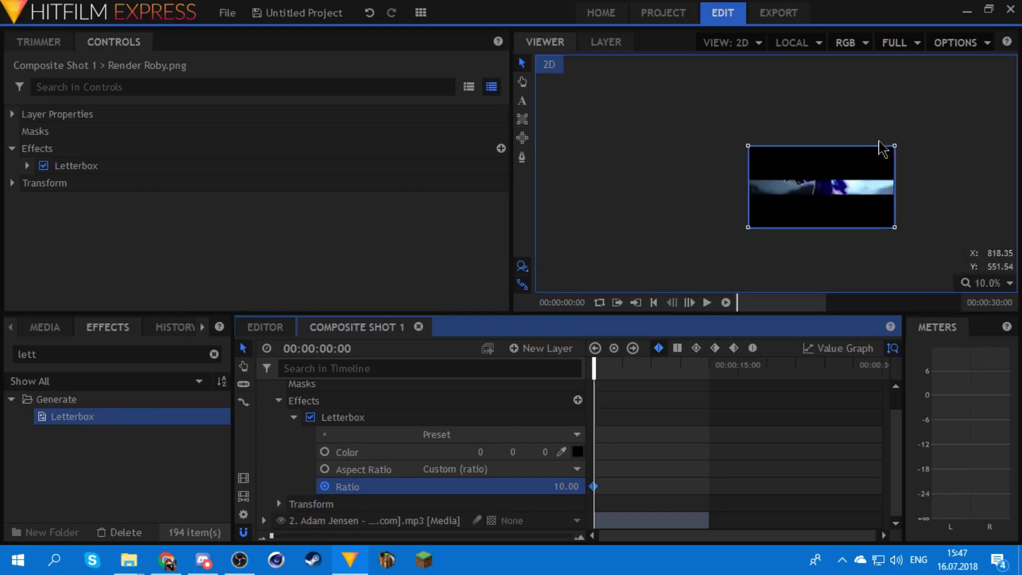
scroll(857, 224, "up", 4)
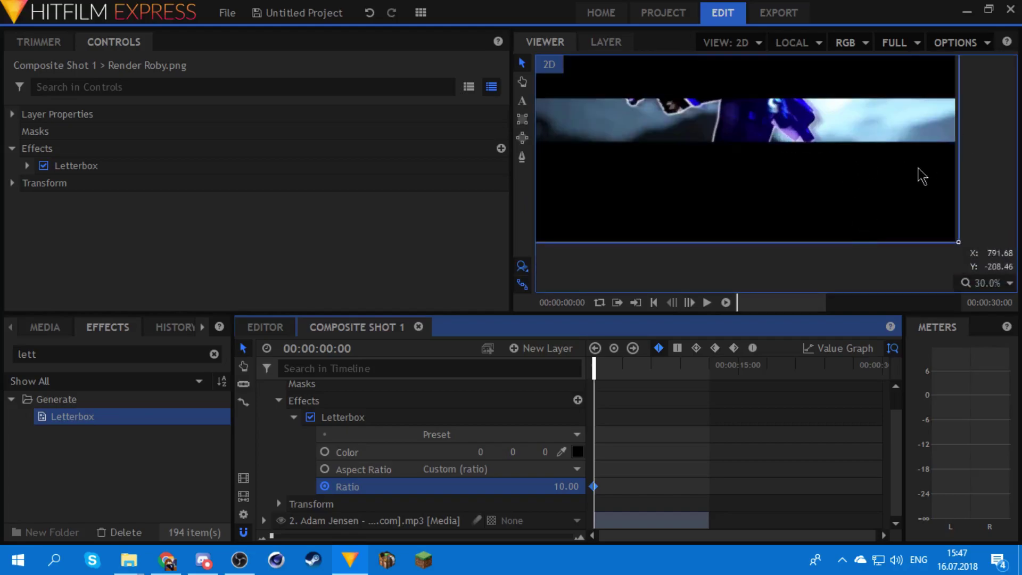
scroll(883, 172, "down", 2)
left_click_drag(979, 136, 989, 177)
key("v")
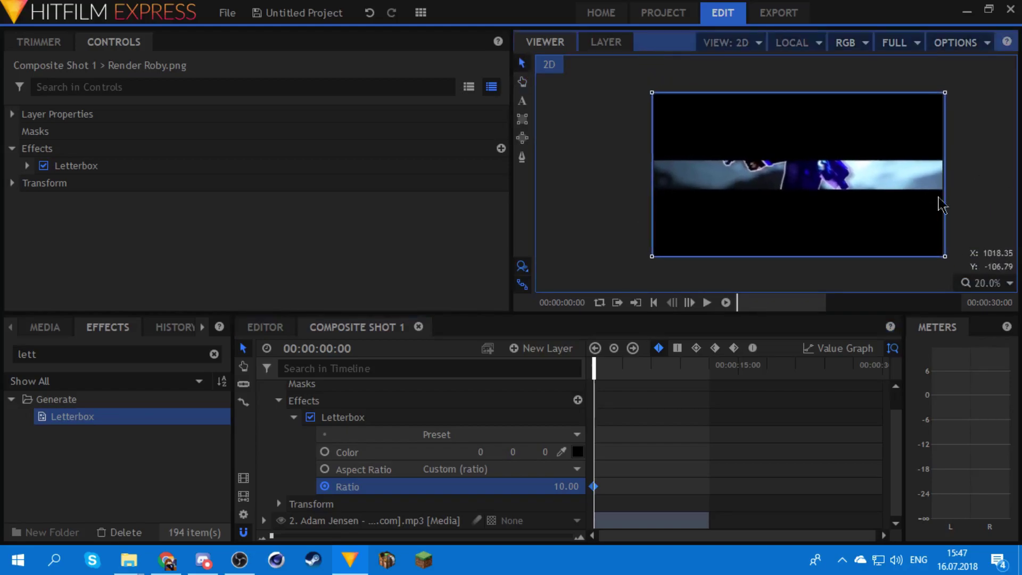
left_click(647, 224)
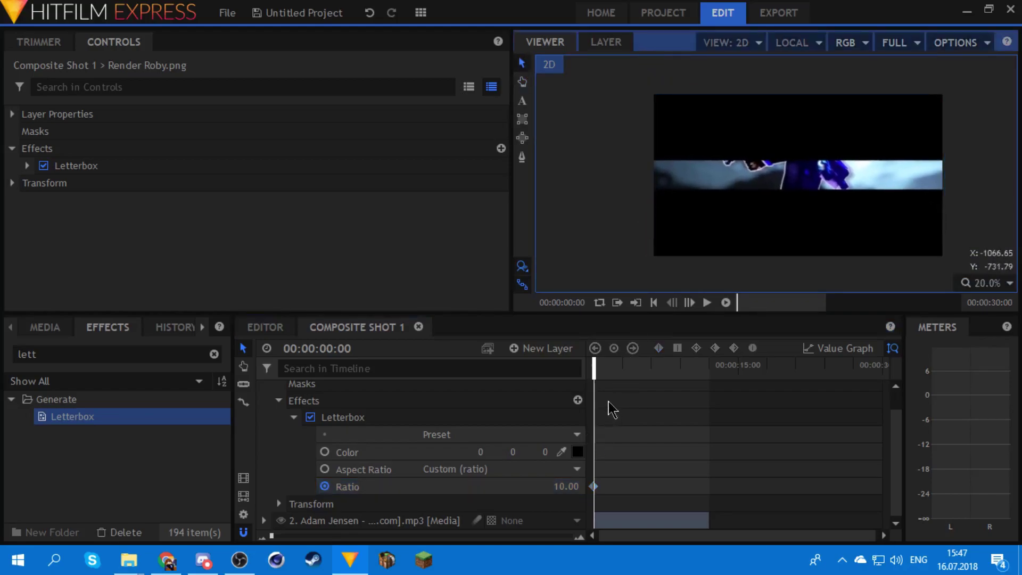
Step: Add a Letterbox ratio keyframe of 2.35 at 00:00:01:38
left_click(612, 373)
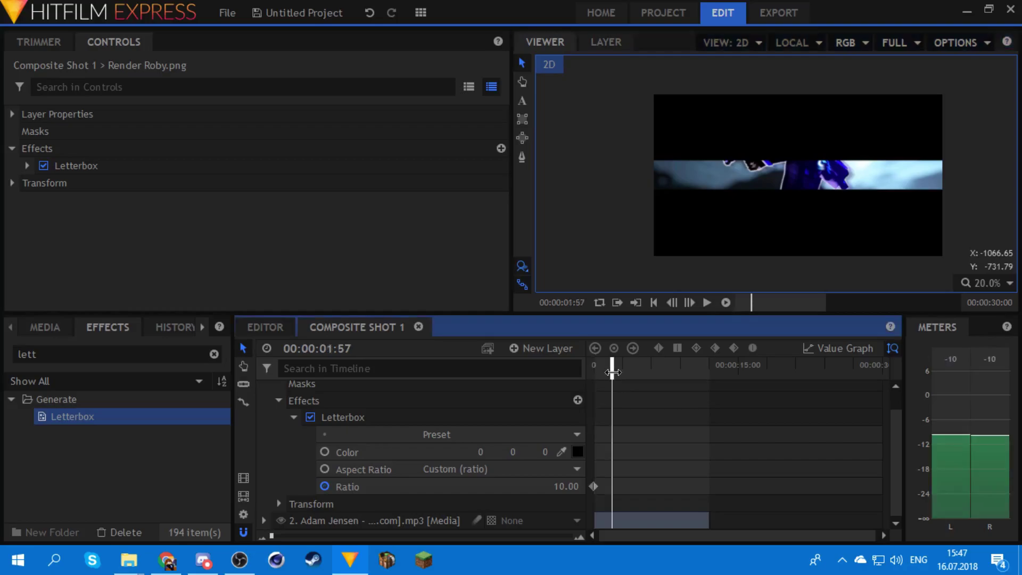
key("space")
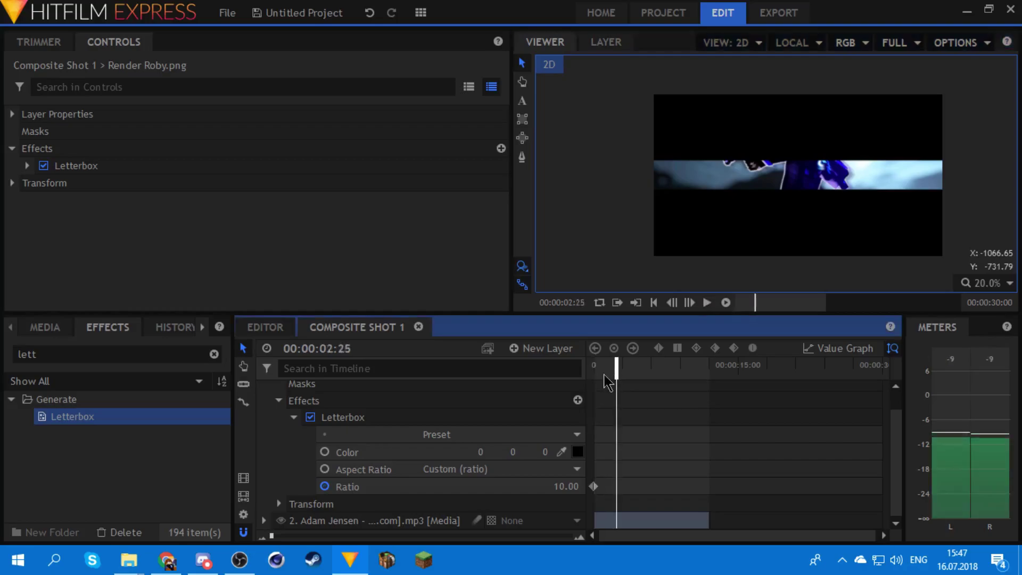
left_click(608, 368)
left_click(571, 486)
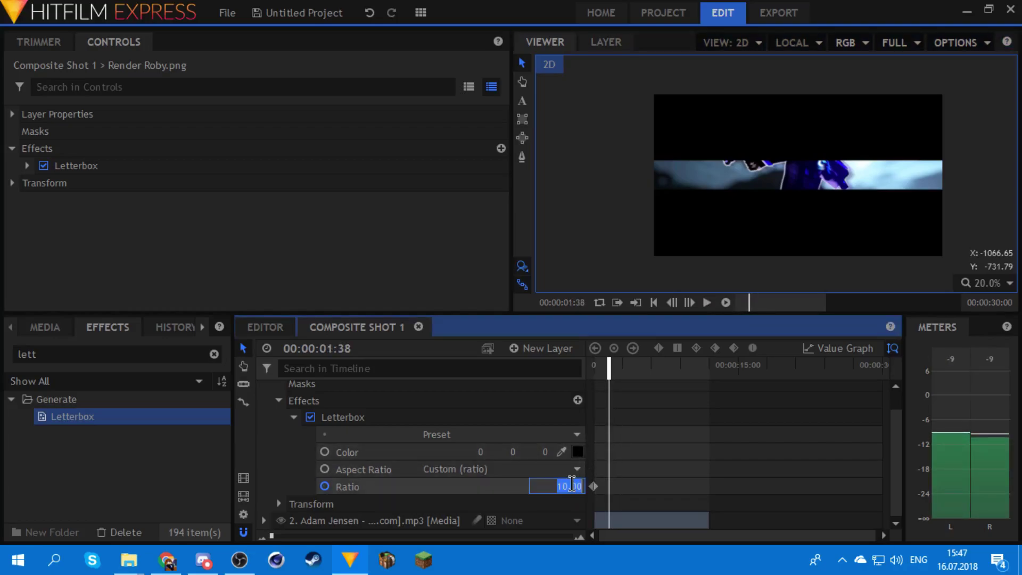
type("2.35")
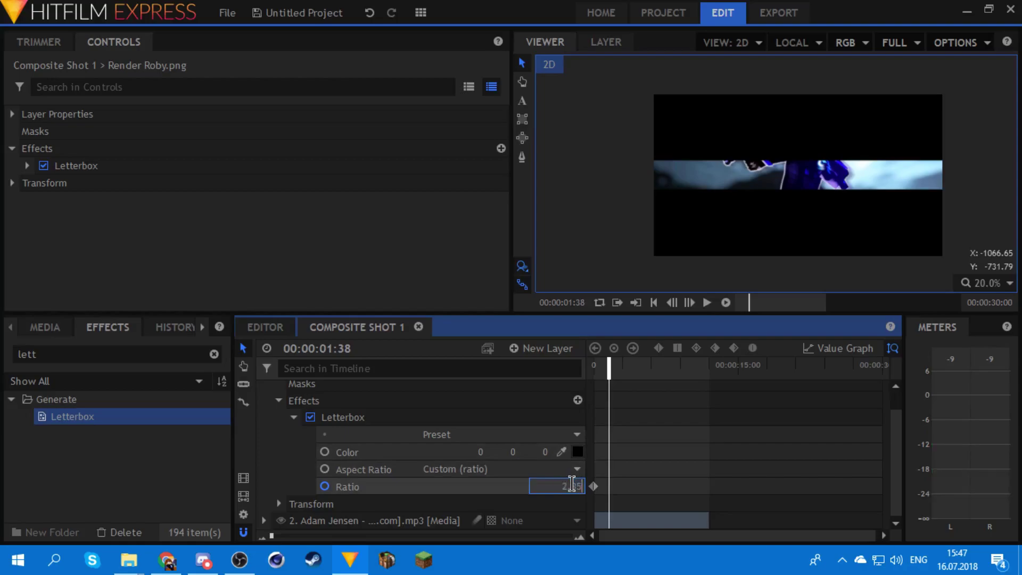
key("Return")
Step: Give both Letterbox ratio keyframes eased Bezier interpolation and check the curve in the value graph
left_click_drag(644, 469, 576, 484)
left_click(752, 348)
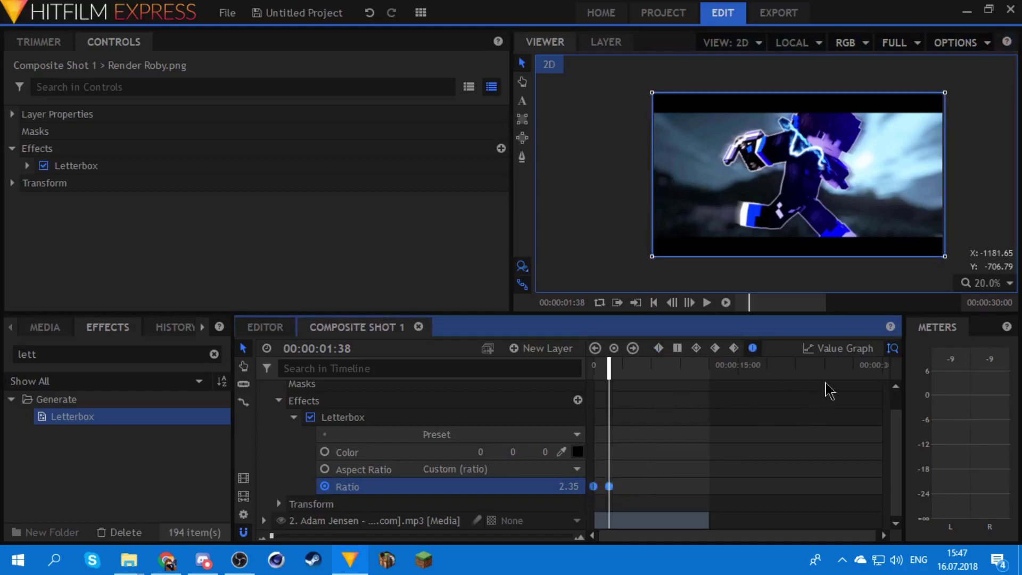
left_click(847, 349)
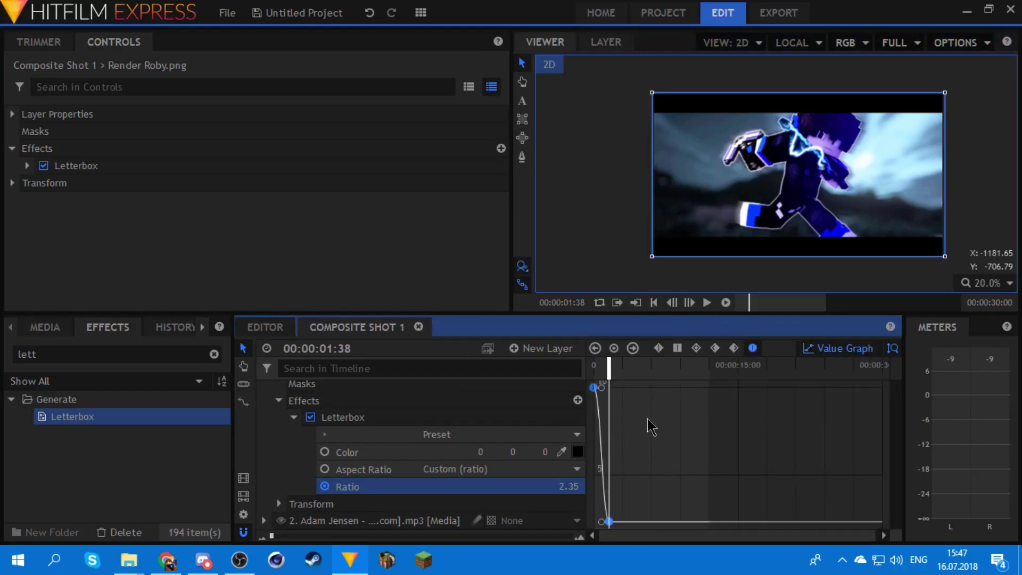
left_click(838, 351)
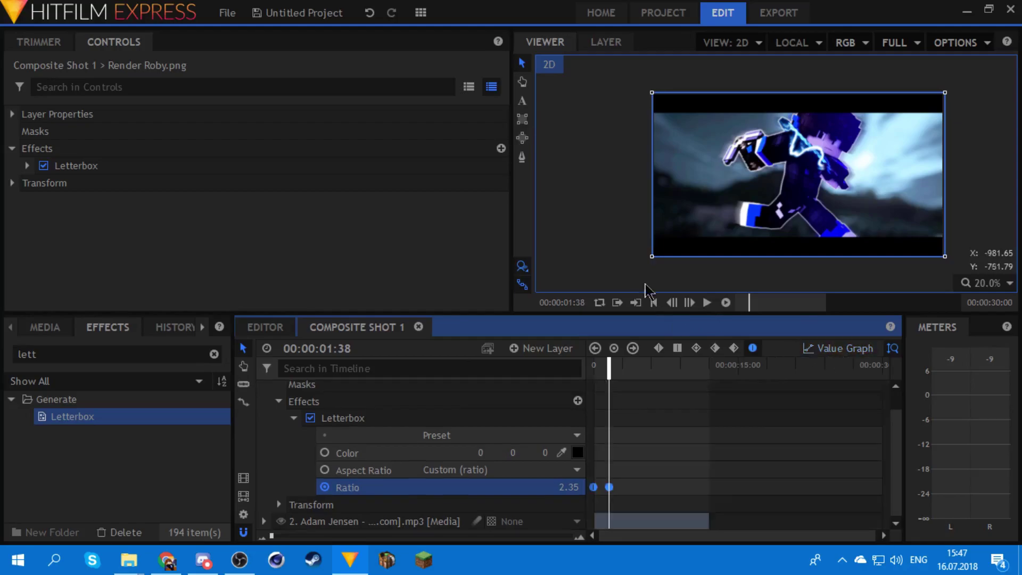
Step: Shift the second ratio keyframe slightly later and add a third one with the same ratio at 00:00:03:22
left_click(607, 367)
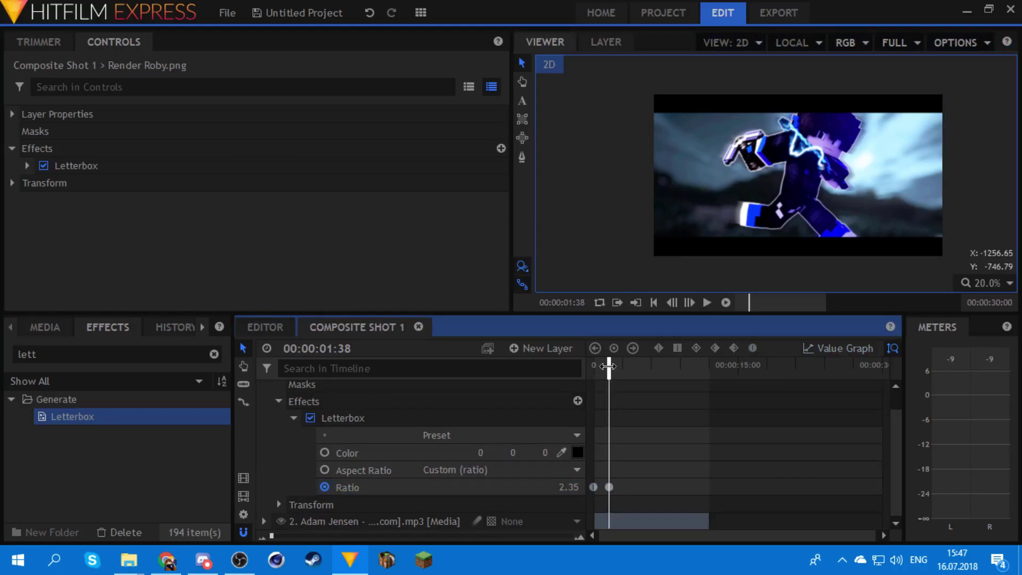
left_click_drag(608, 366, 630, 366)
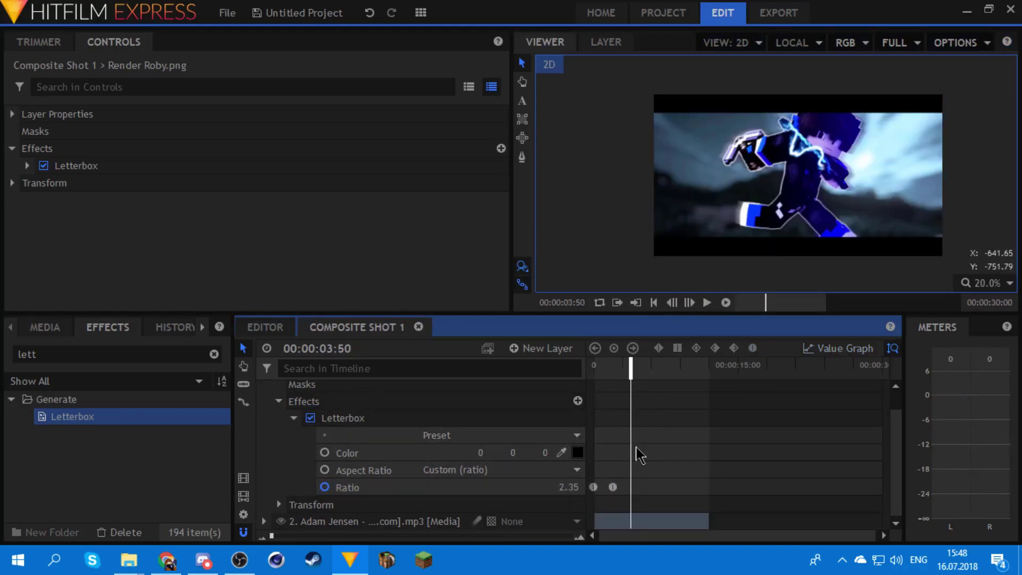
left_click(497, 487)
left_click_drag(627, 371, 625, 369)
left_click(614, 349)
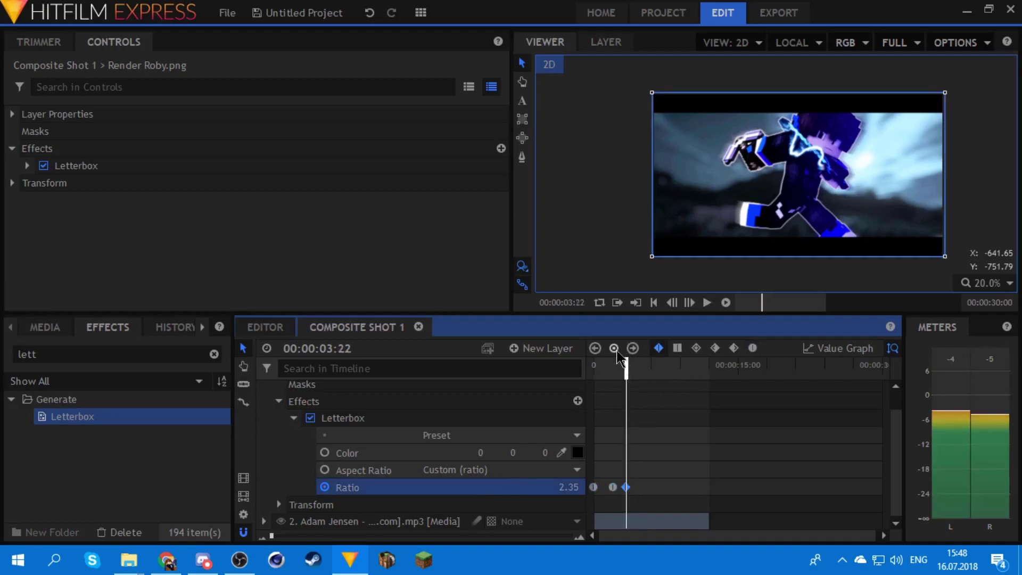
Step: Move the third ratio keyframe to about 00:00:03:45 and add a keyframe with ratio 2.5 at 00:00:04:10
key("space")
key("space")
scroll(646, 493, "up", 4)
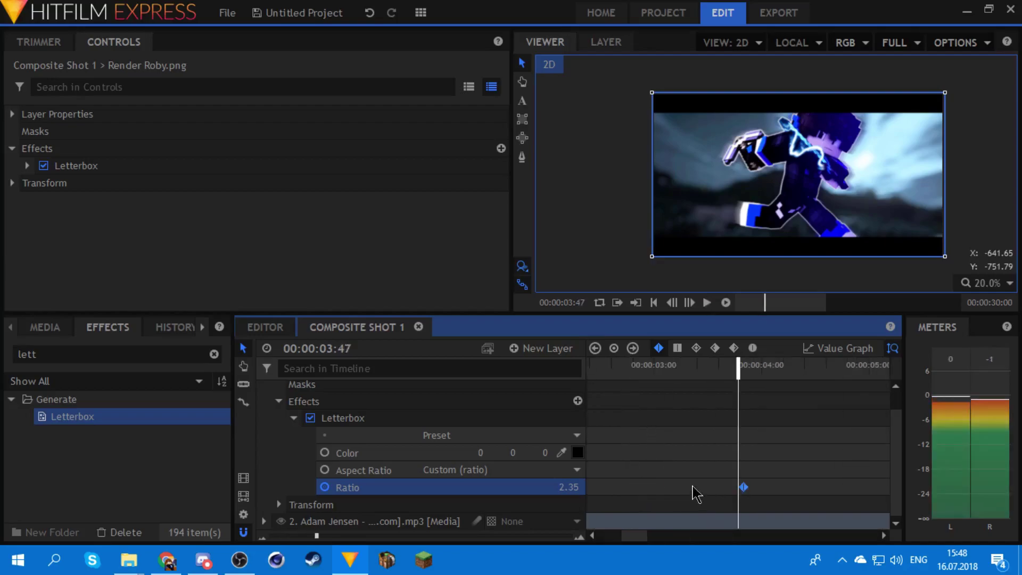
left_click_drag(752, 487, 736, 488)
left_click(570, 486)
type("2.5")
key("Return")
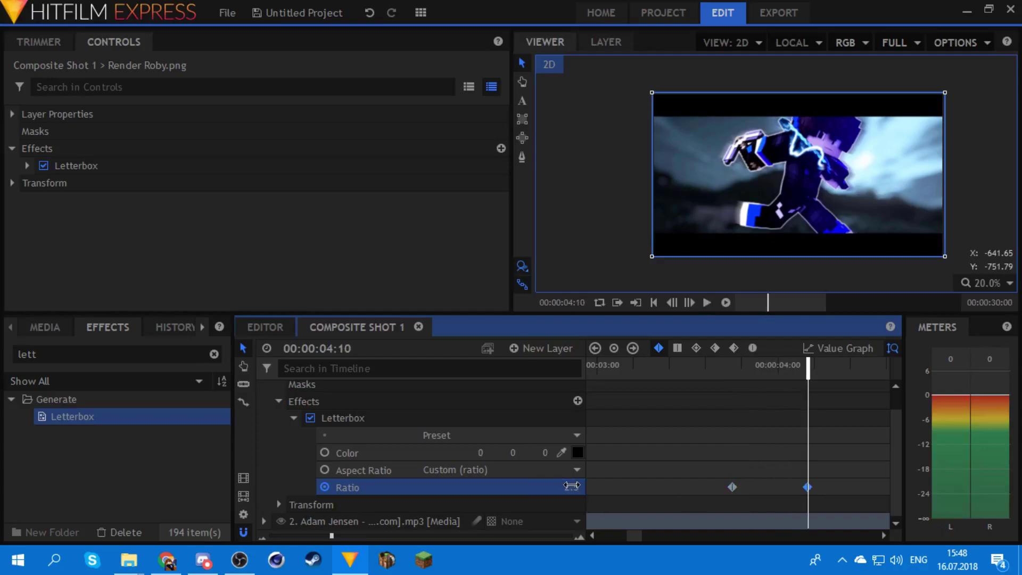
Step: Apply eased Bezier interpolation to the last two Letterbox ratio keyframes
left_click_drag(839, 485, 723, 492)
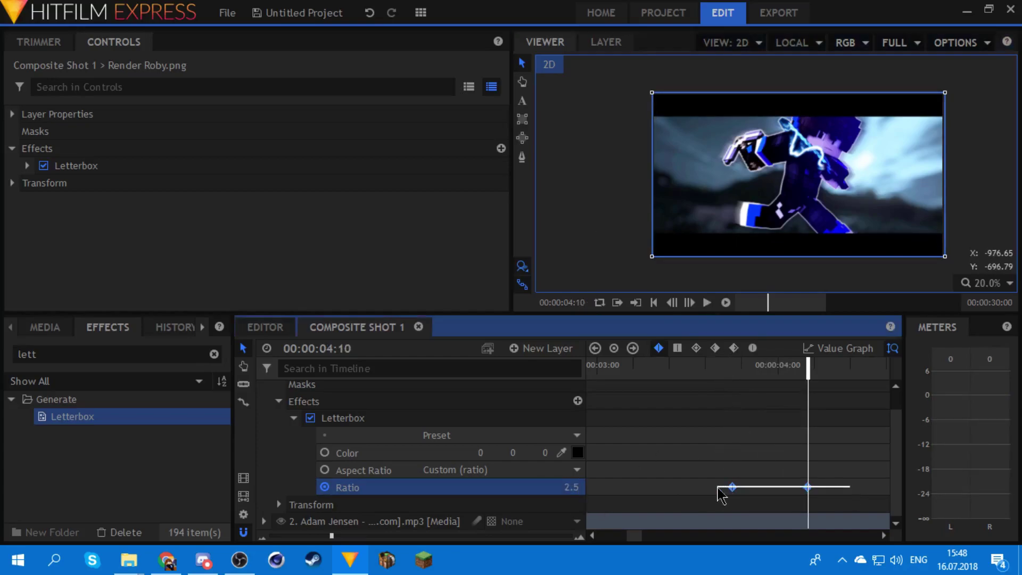
left_click(752, 348)
left_click(676, 368)
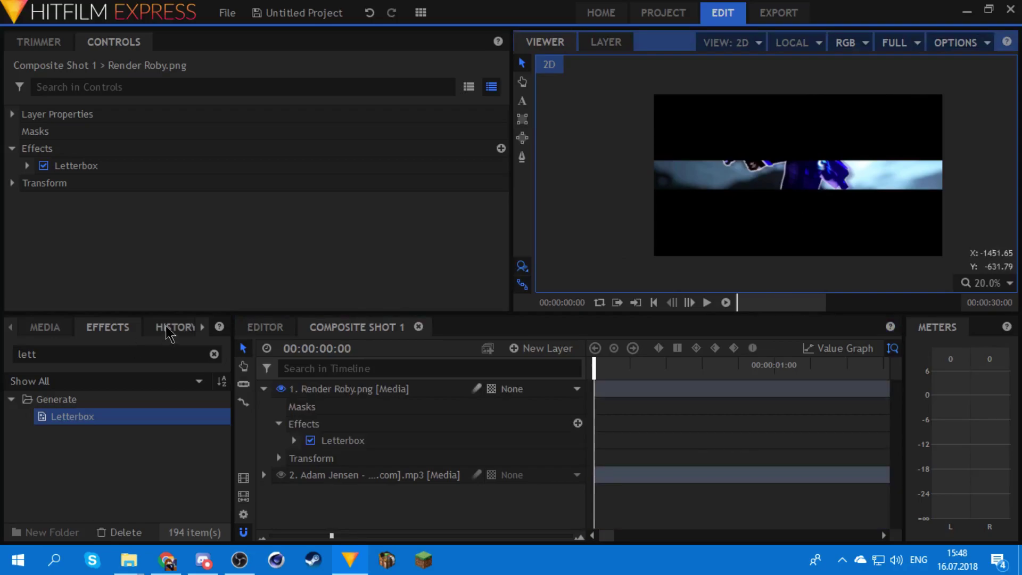
Step: Search the effects library for "shake", select the Shake effect, and clear the search
left_click(104, 349)
key("ctrl+a")
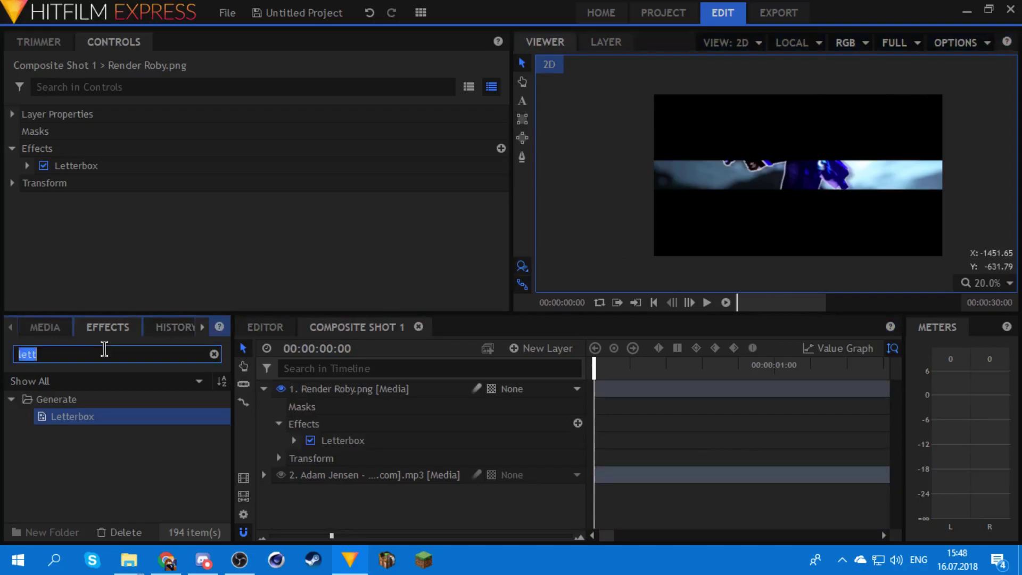
type("shake")
left_click(74, 424)
left_click_drag(74, 425, 94, 434)
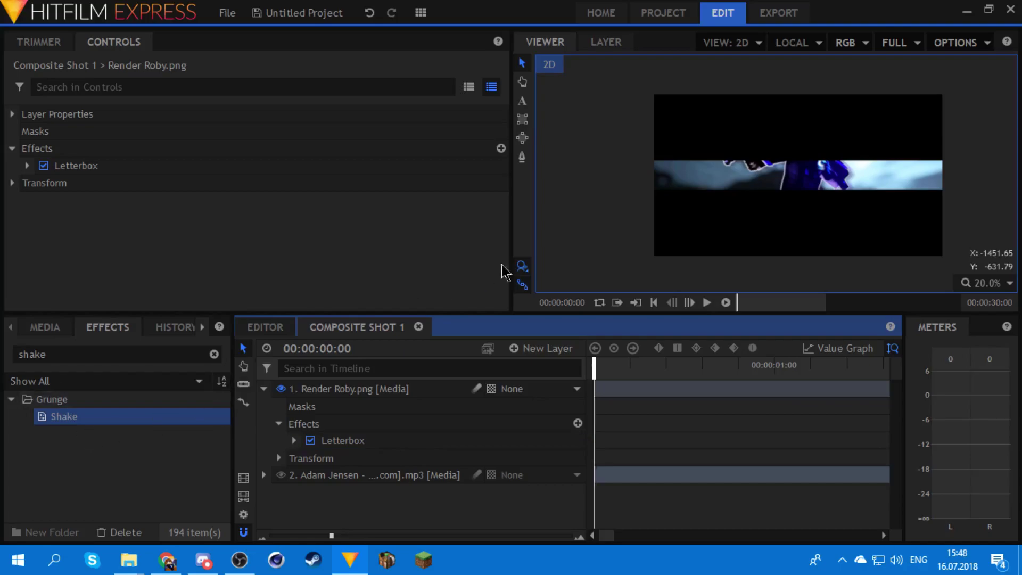
double_click(151, 347)
key("BackSpace")
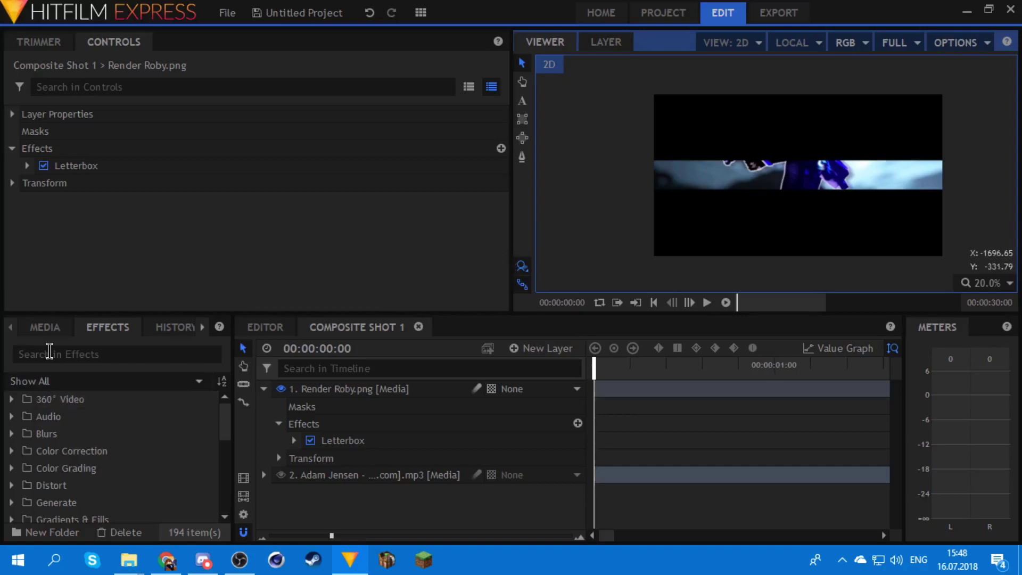
Step: Search the effects library for "shake" and apply the Shake effect to the Render Roby.png layer above Letterbox
left_click(88, 351)
type("shake")
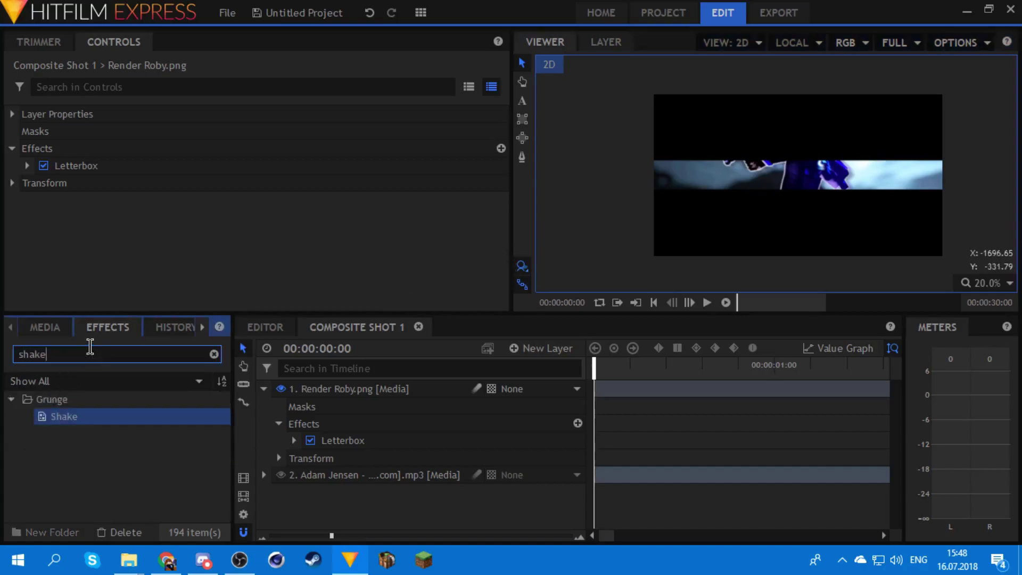
left_click_drag(84, 412, 365, 432)
left_click(293, 441)
scroll(532, 476, "down", 3)
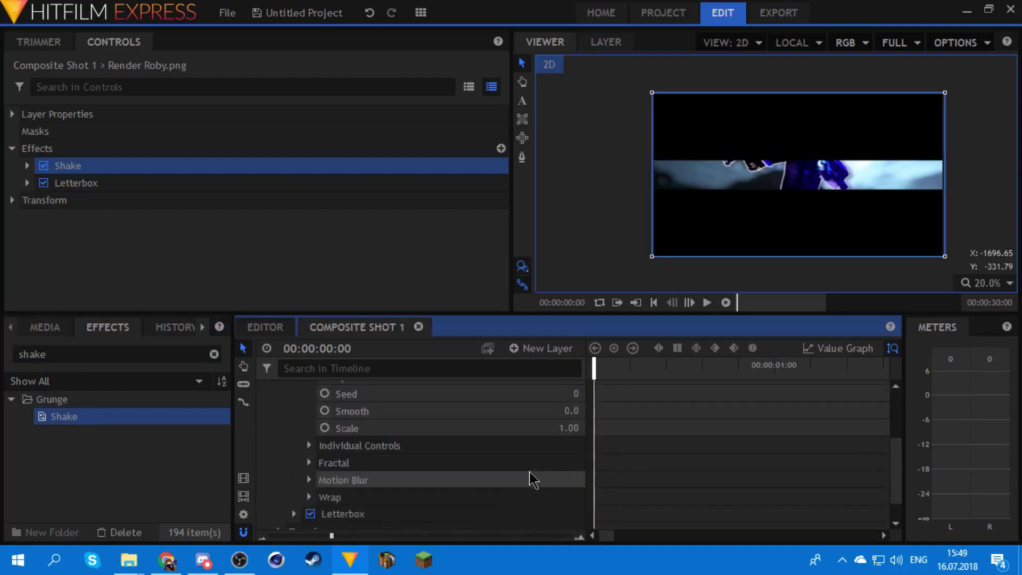
Step: Set the Shake effect's amount to 25, speed to 0.5 and smooth to 100
scroll(580, 441, "up", 3)
left_click(563, 441)
type("25")
left_click(571, 460)
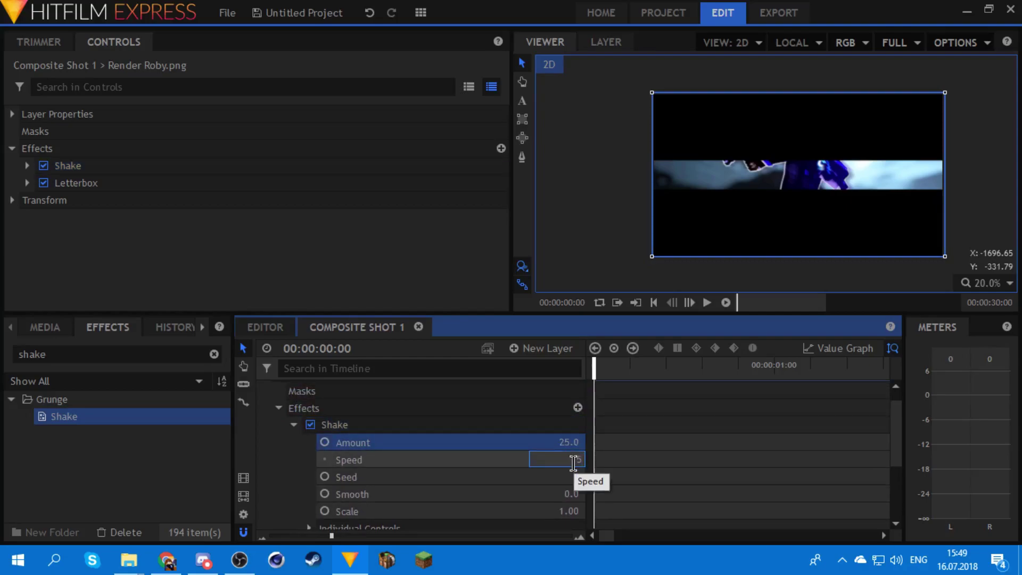
left_click_drag(575, 492, 628, 492)
scroll(362, 447, "up", 1)
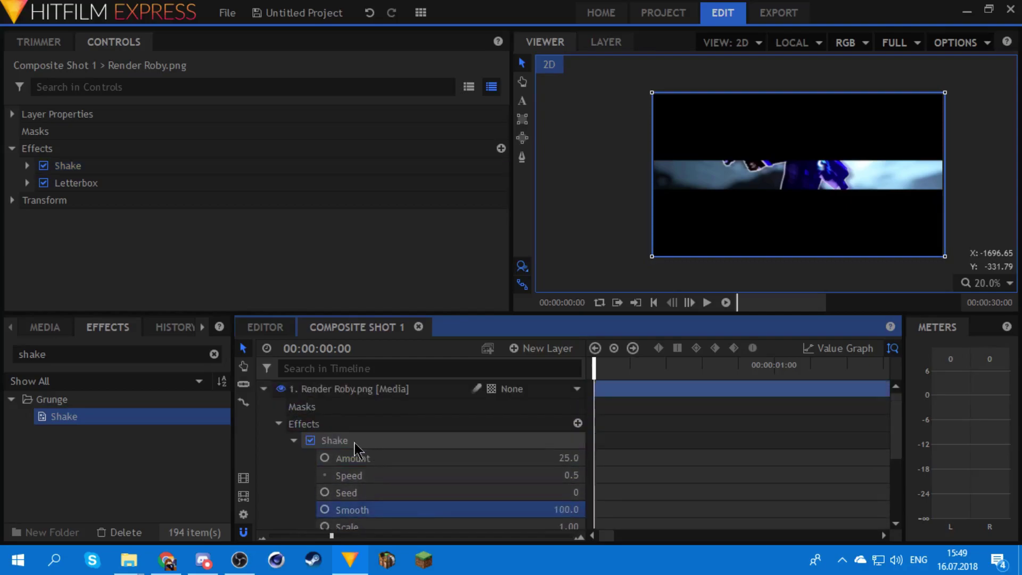
left_click(293, 441)
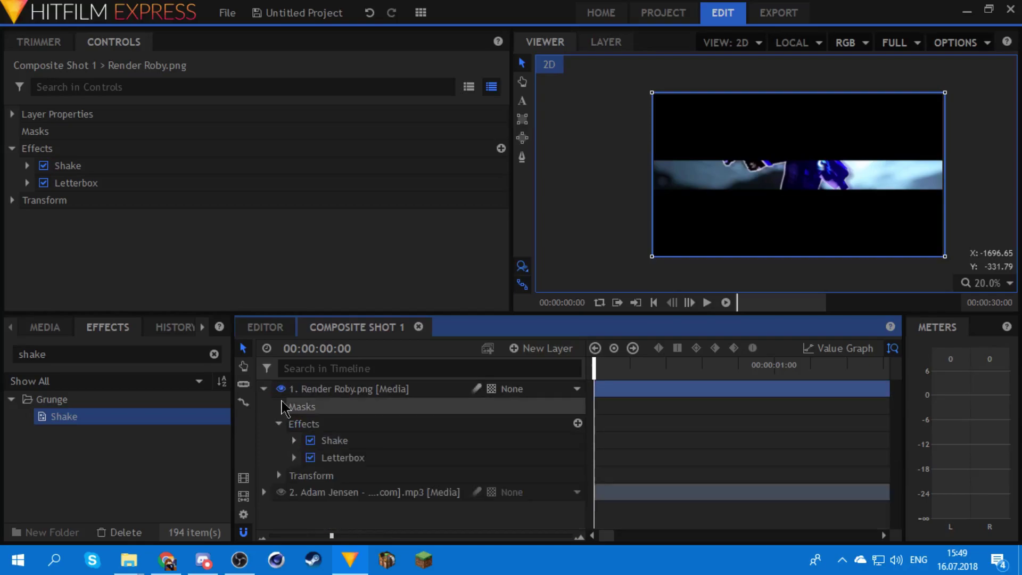
left_click(473, 525)
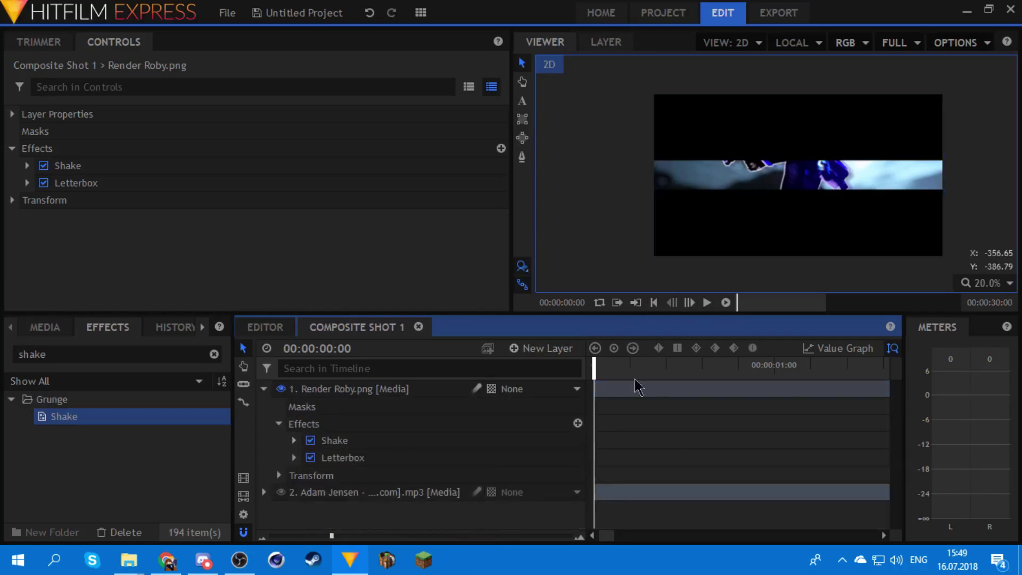
Step: Play back the intro and examine the Shake effect's Individual Controls and Motion Blur settings
key("space")
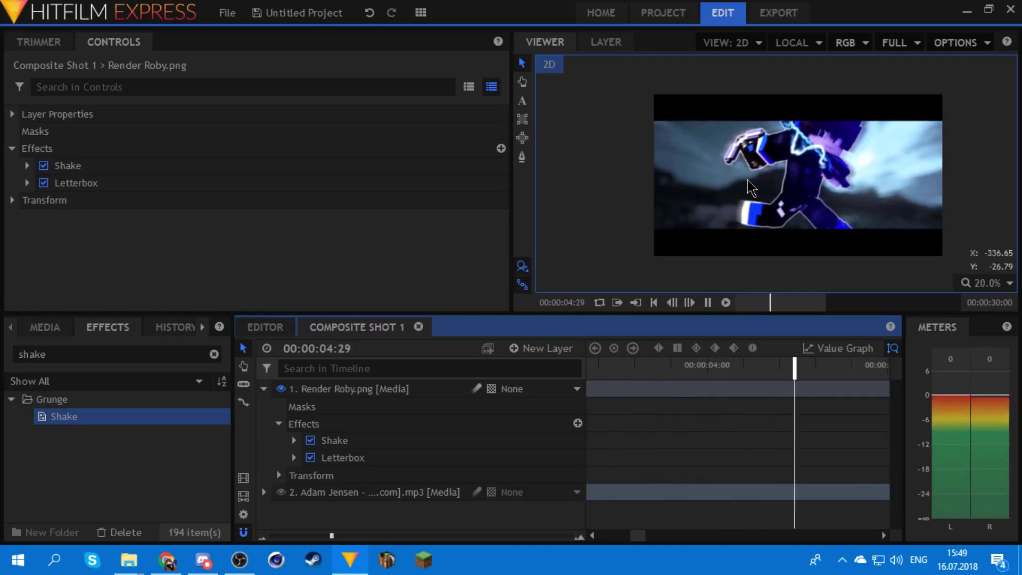
key("space")
left_click(294, 440)
scroll(381, 456, "down", 3)
left_click(308, 462)
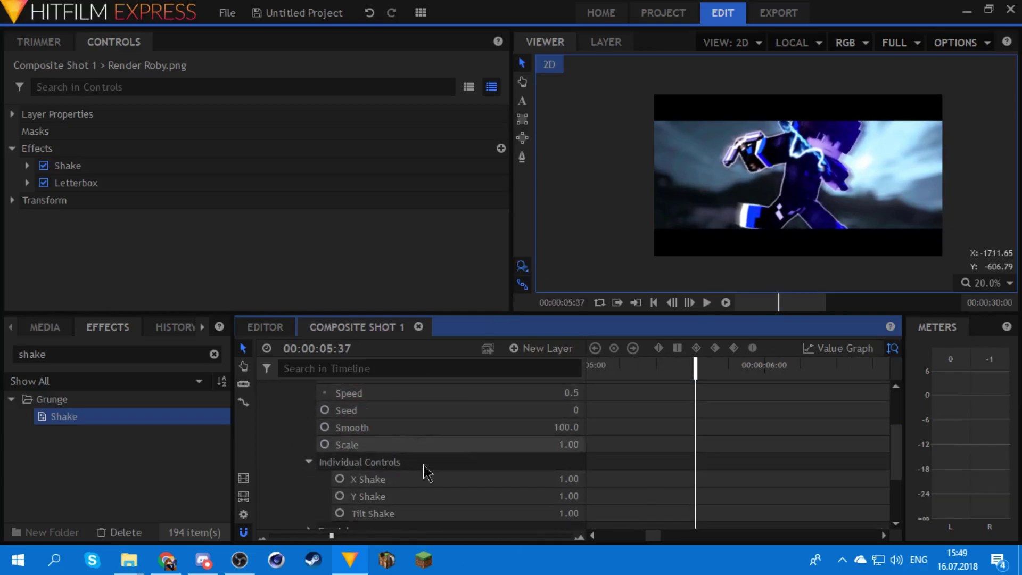
left_click(308, 462)
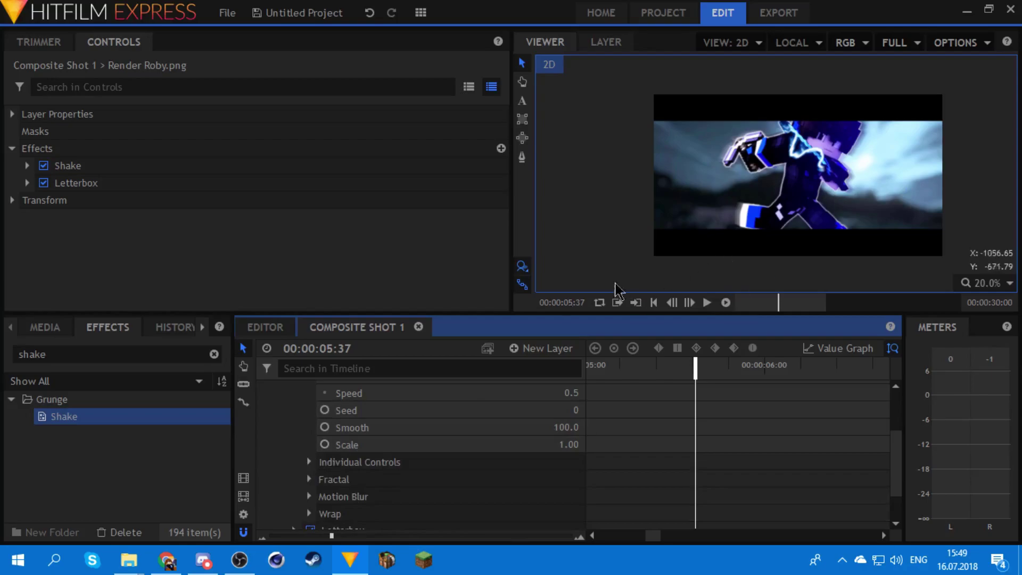
left_click(308, 496)
left_click(531, 499)
left_click(531, 514)
left_click(308, 479)
scroll(298, 436, "up", 2)
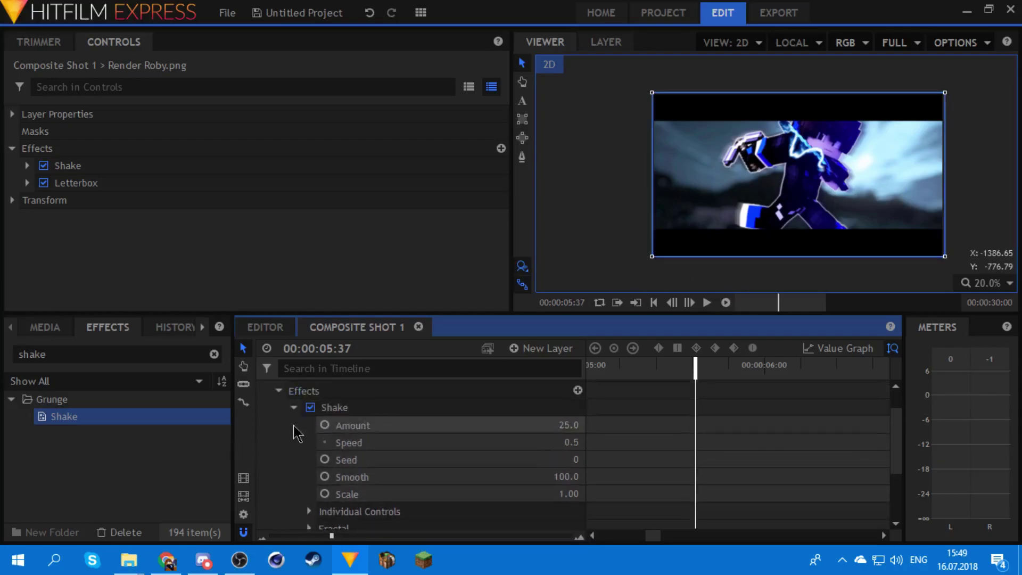
left_click(296, 407)
Step: Add a second Shake effect to the image layer between the first Shake and Letterbox, and show its properties
left_click_drag(98, 417, 410, 453)
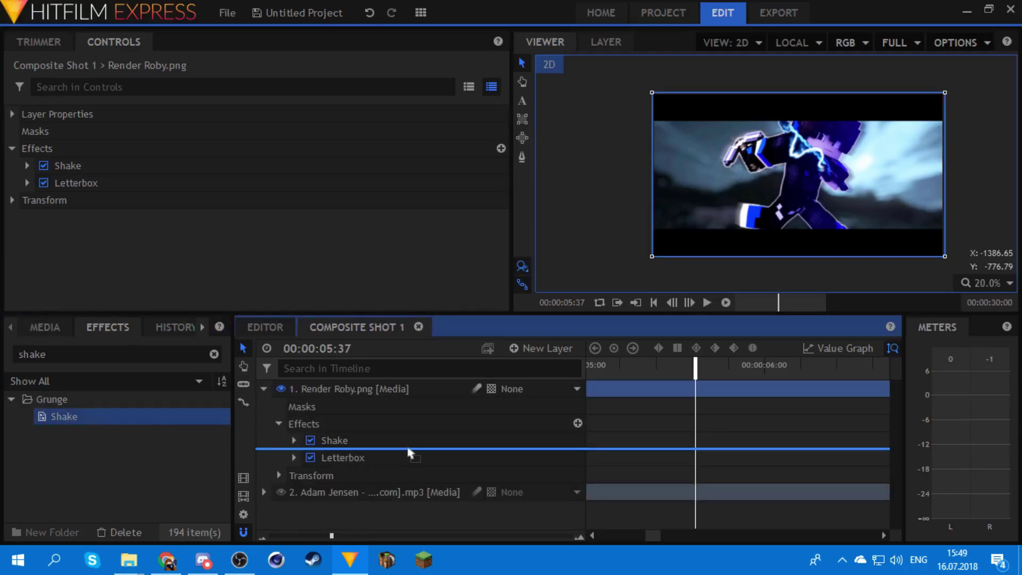
left_click_drag(410, 453, 410, 453)
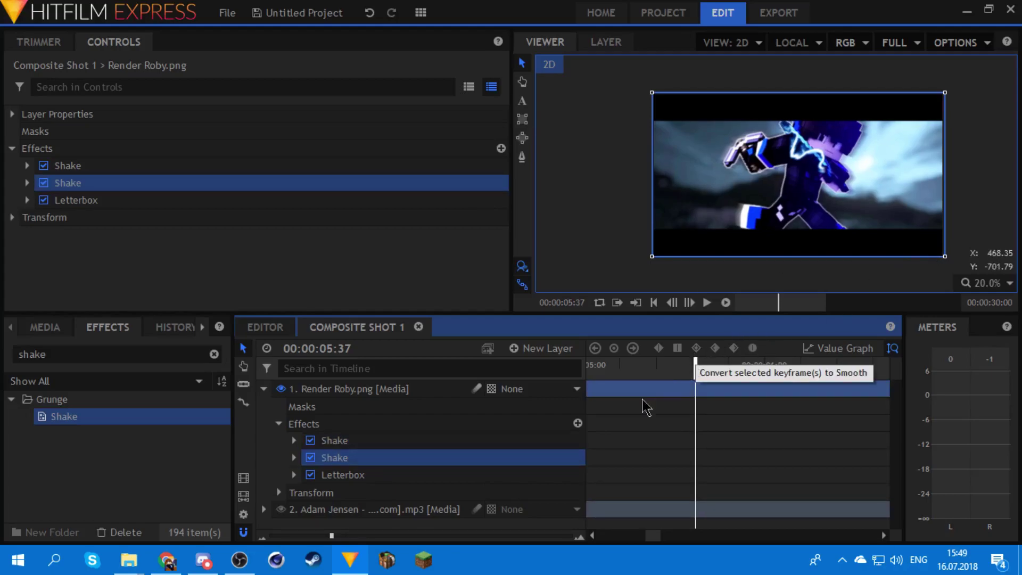
left_click(294, 457)
scroll(547, 401, "down", 2)
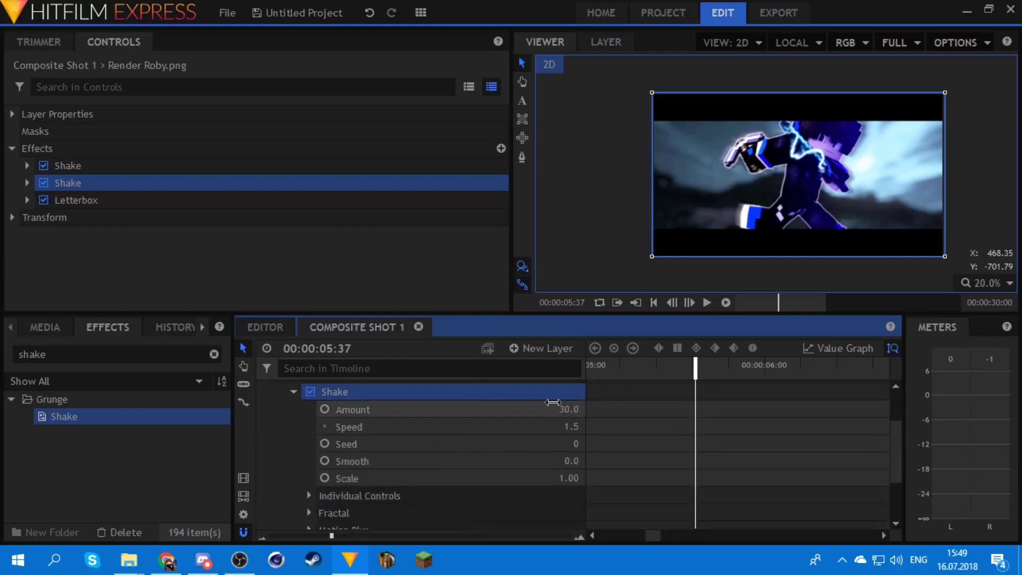
Step: Set the second Shake's speed to 1.35, seed to 56, smooth to 100 and amount to 0
scroll(554, 453, "up", 1)
left_click(572, 443)
type("1.")
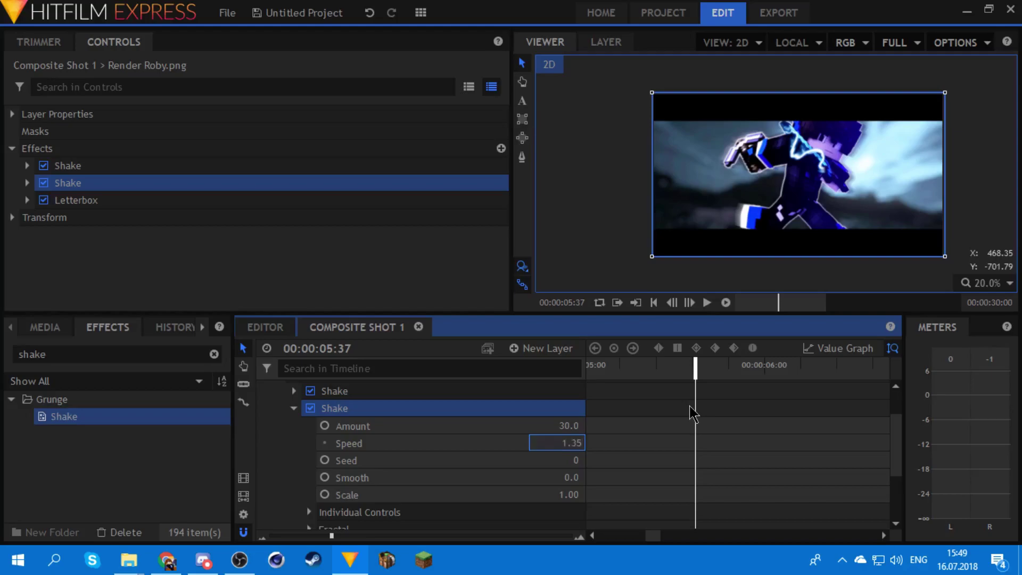
key("Tab")
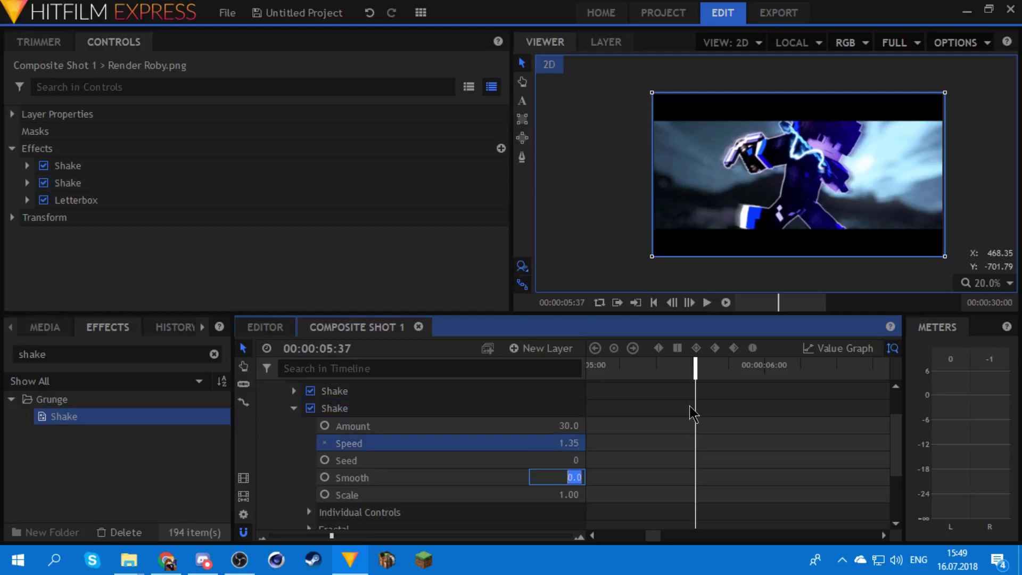
left_click_drag(573, 459, 603, 458)
left_click(569, 425)
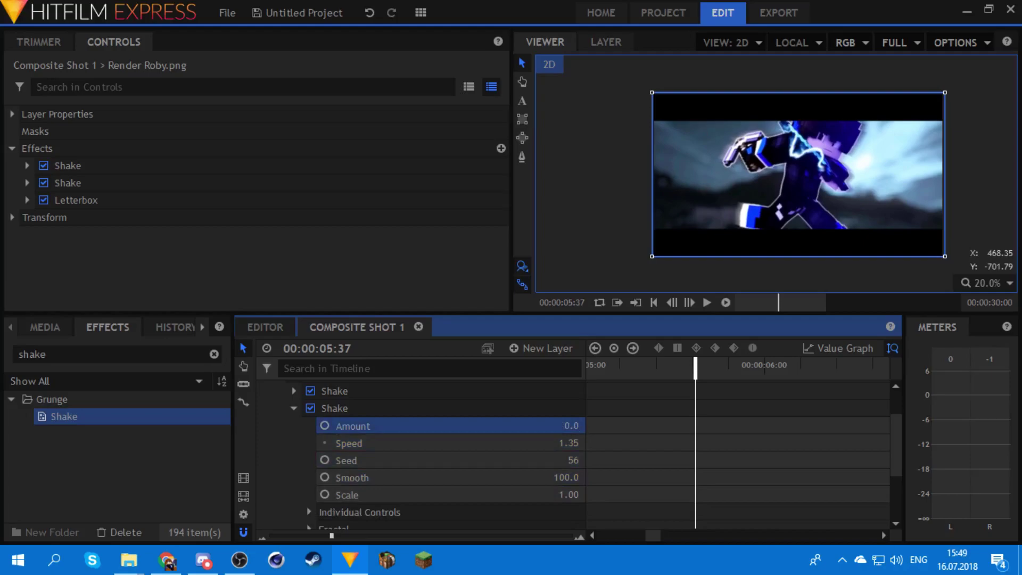
left_click(580, 187)
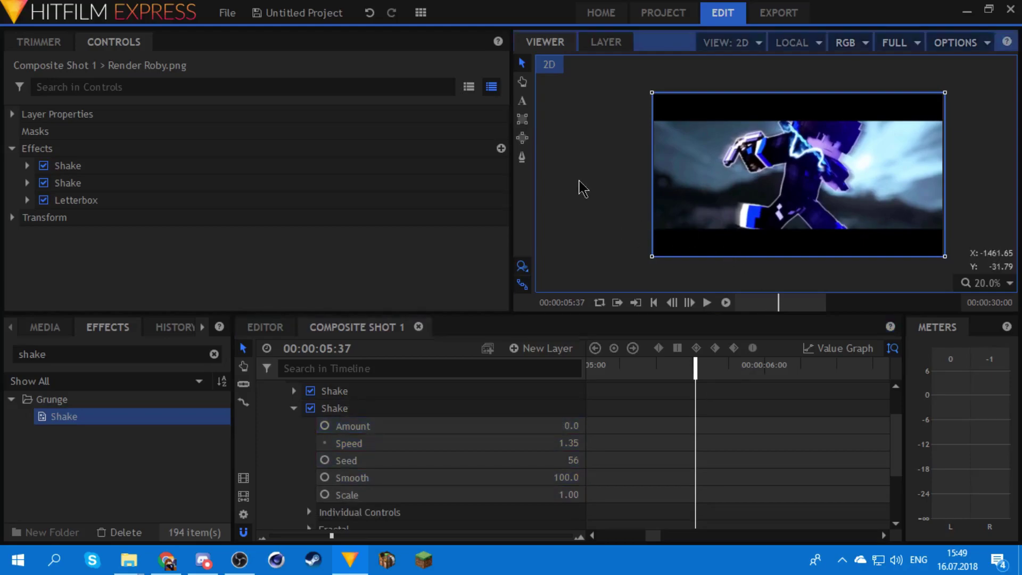
Step: Add an Amount keyframe of 0 to the second Shake at 00:00:03:45 and convert it to constant interpolation
key("space")
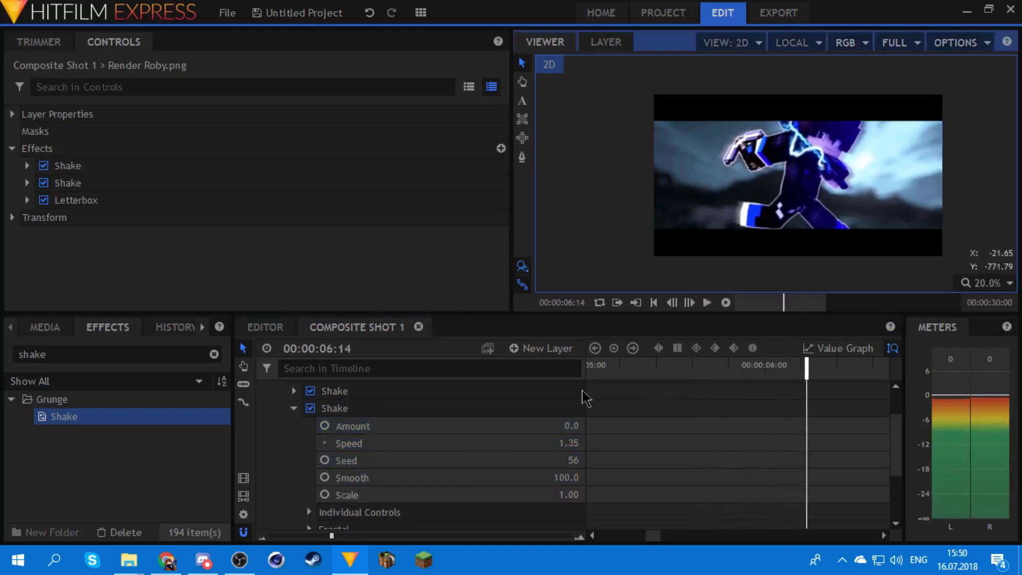
scroll(587, 391, "up", 1)
left_click(676, 360)
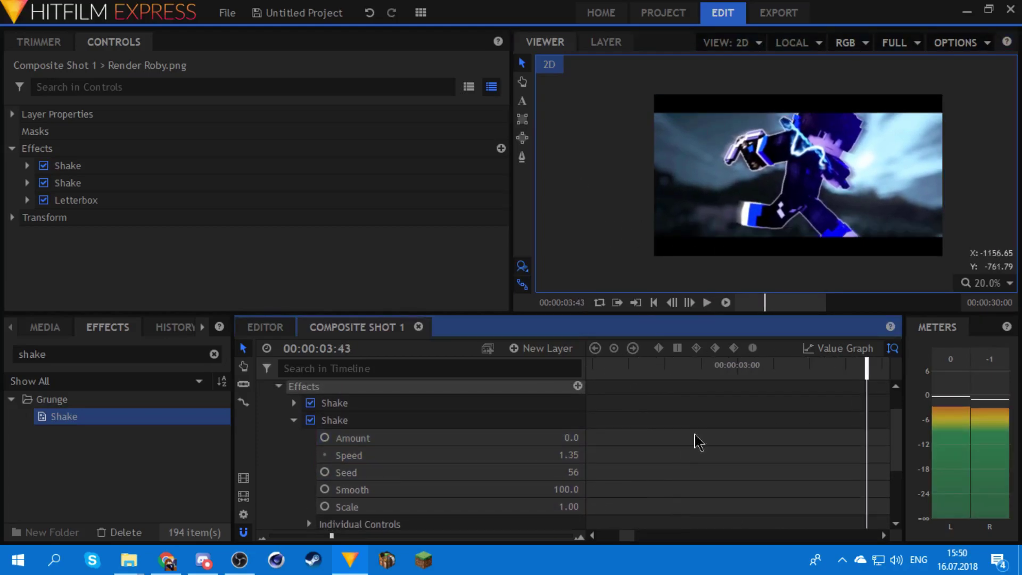
left_click(582, 441)
left_click(325, 442)
scroll(770, 470, "up", 3)
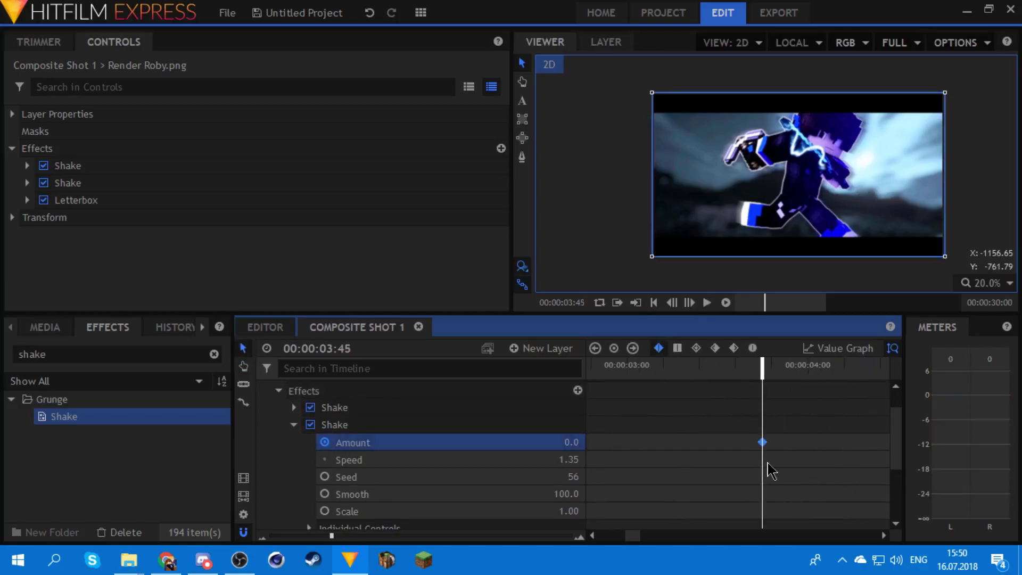
left_click(678, 356)
left_click(682, 410)
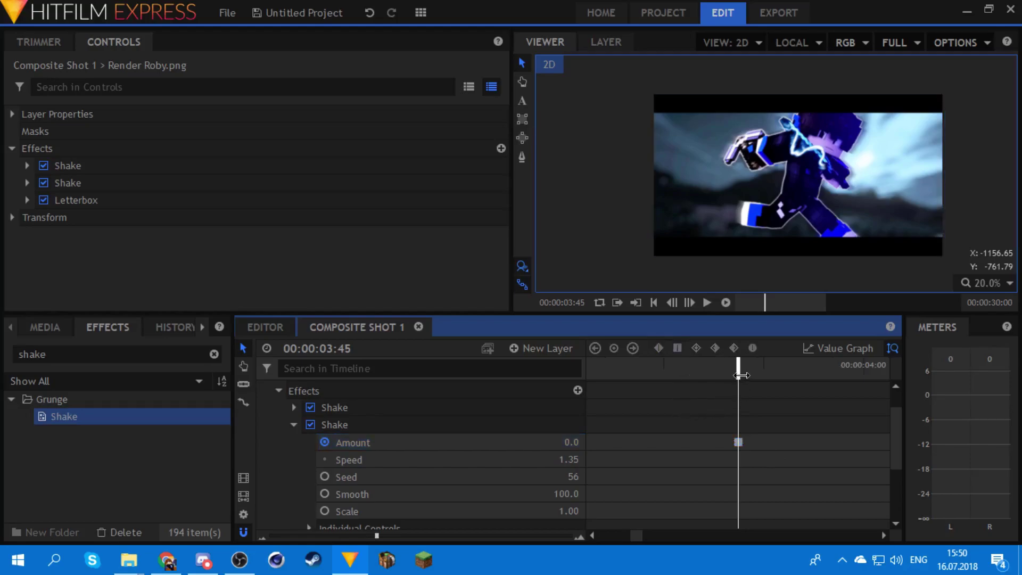
Step: Add a second Amount keyframe of 300 to the second Shake one frame further on, at 00:00:03:46
left_click(741, 374)
left_click_drag(742, 372, 747, 372)
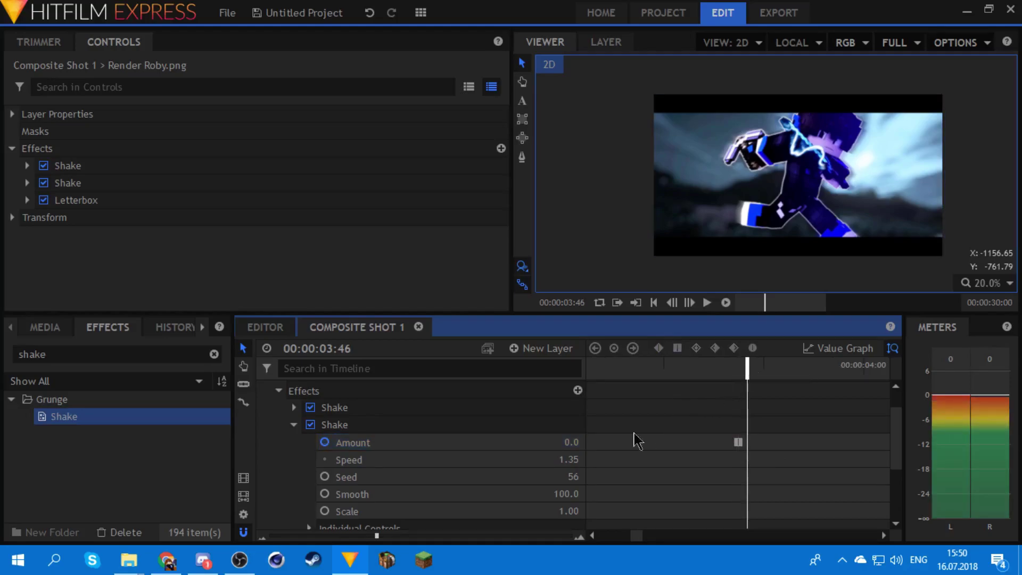
left_click(567, 442)
type("30")
key("Return")
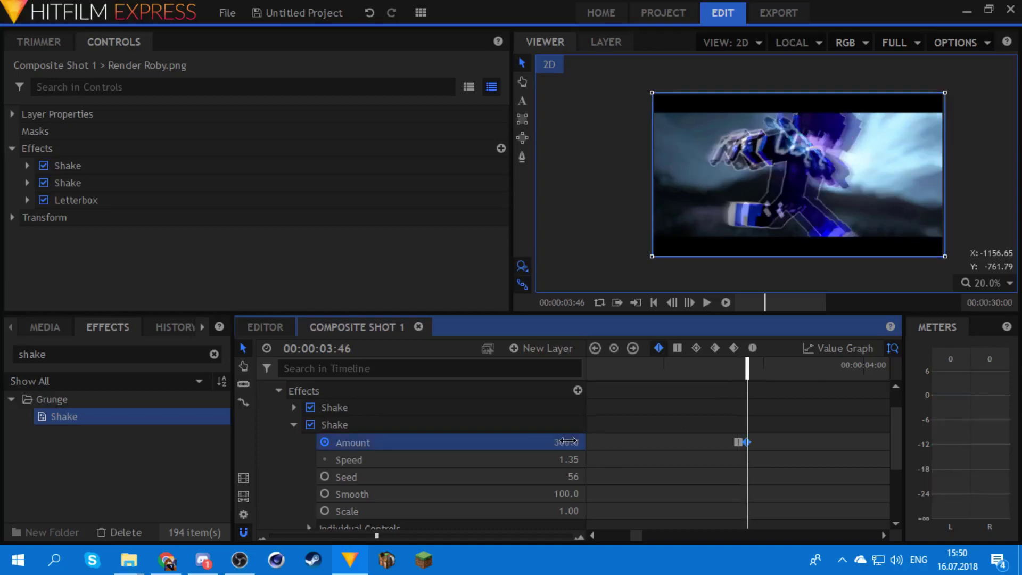
Step: Play back the section around the second Shake's Amount keyframes several times to judge the shake against the music
left_click(682, 368)
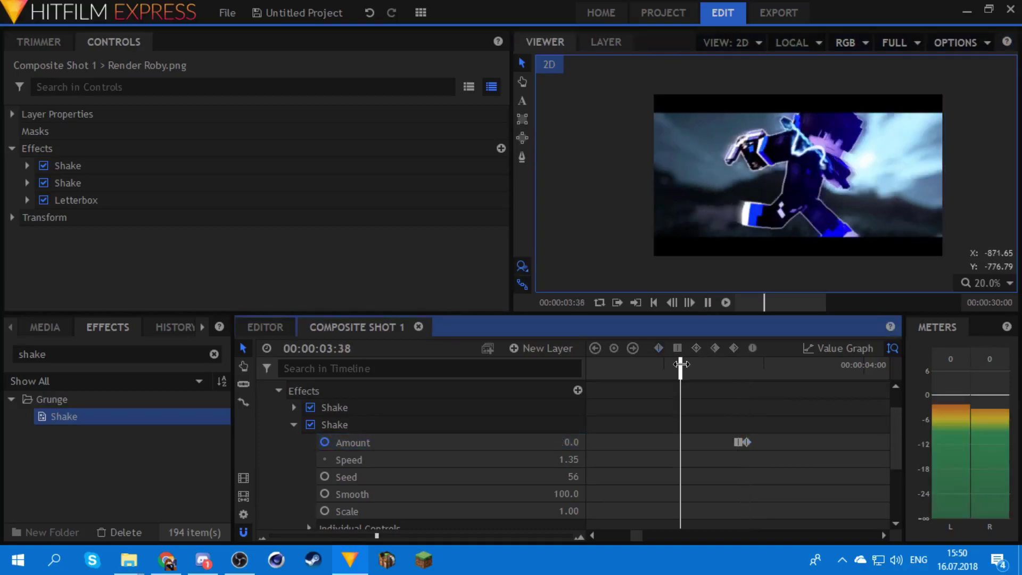
key("space")
key("space")
left_click_drag(675, 461, 781, 463)
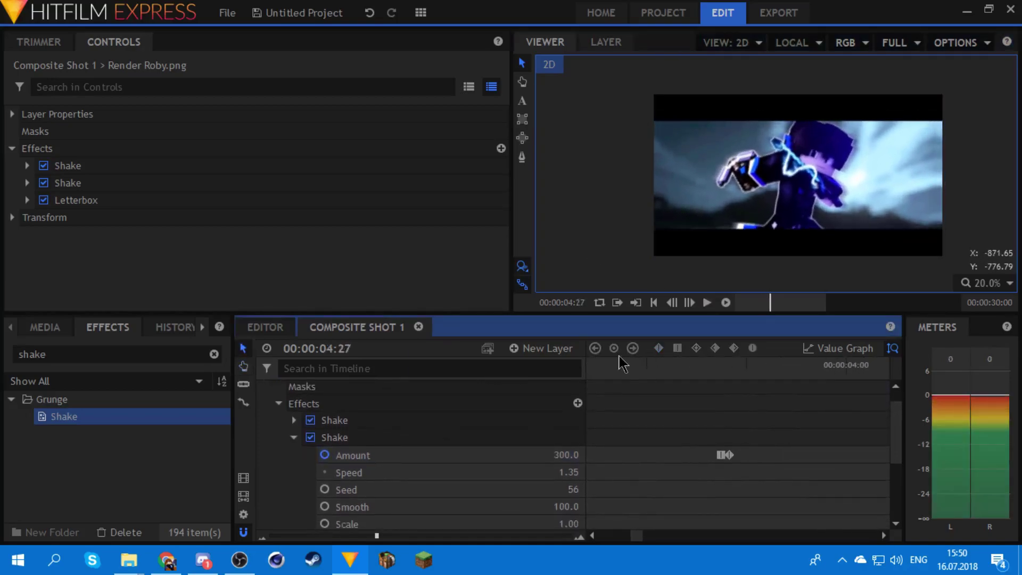
left_click(612, 372)
key("space")
key("space")
left_click(612, 373)
key("space")
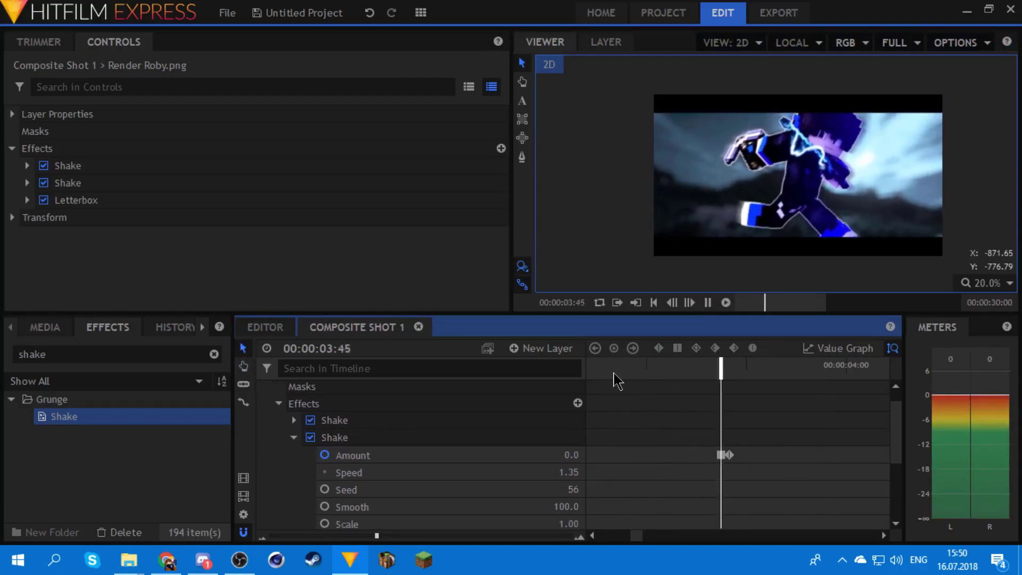
key("space")
left_click_drag(654, 418, 828, 439)
left_click_drag(713, 449, 808, 435)
left_click_drag(683, 437, 792, 420)
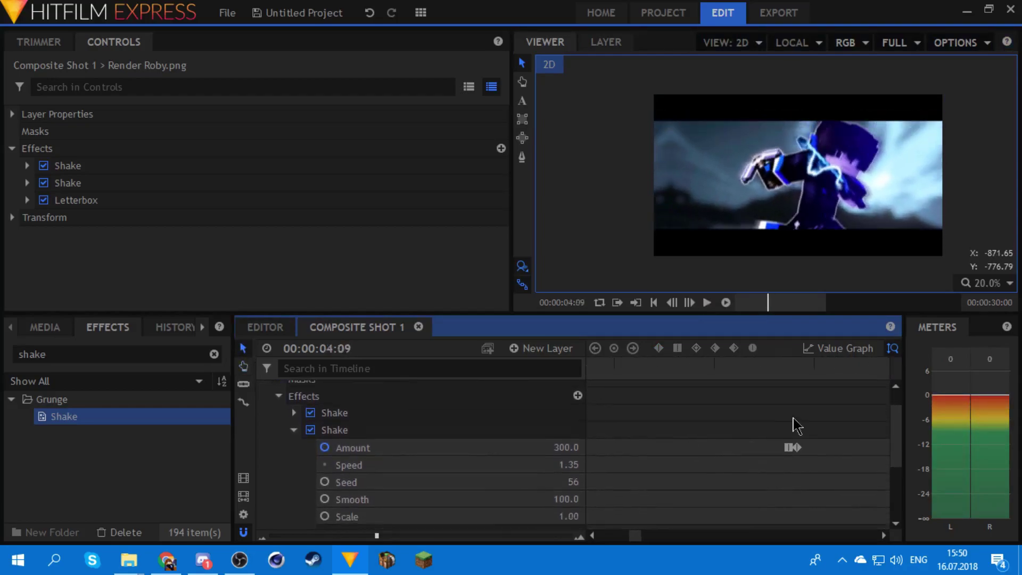
key("space")
key("space")
left_click_drag(691, 443, 924, 477)
Step: Set the second Shake's seed to 39 and preview the changed motion
left_click_drag(573, 489, 555, 489)
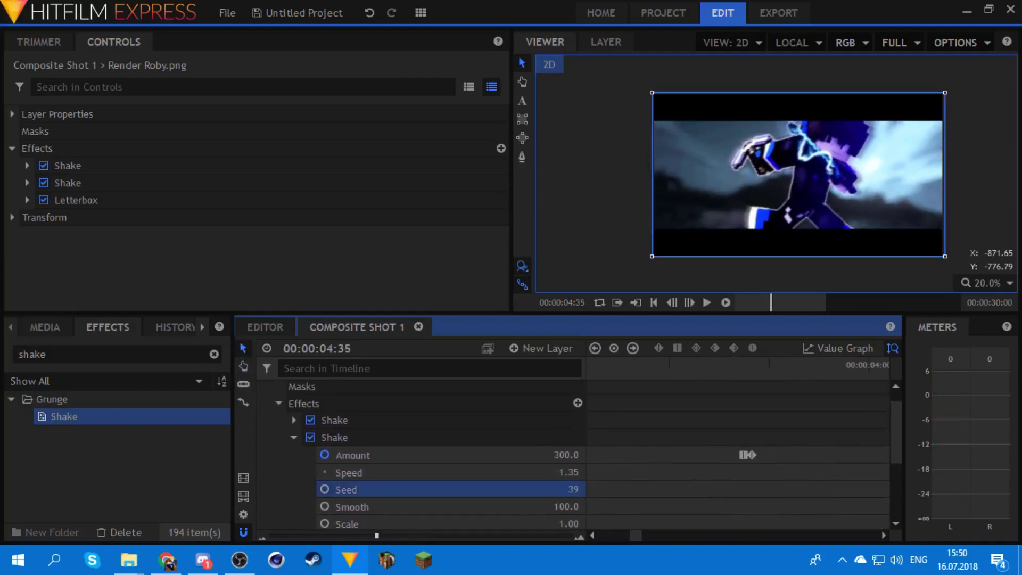
left_click(642, 369)
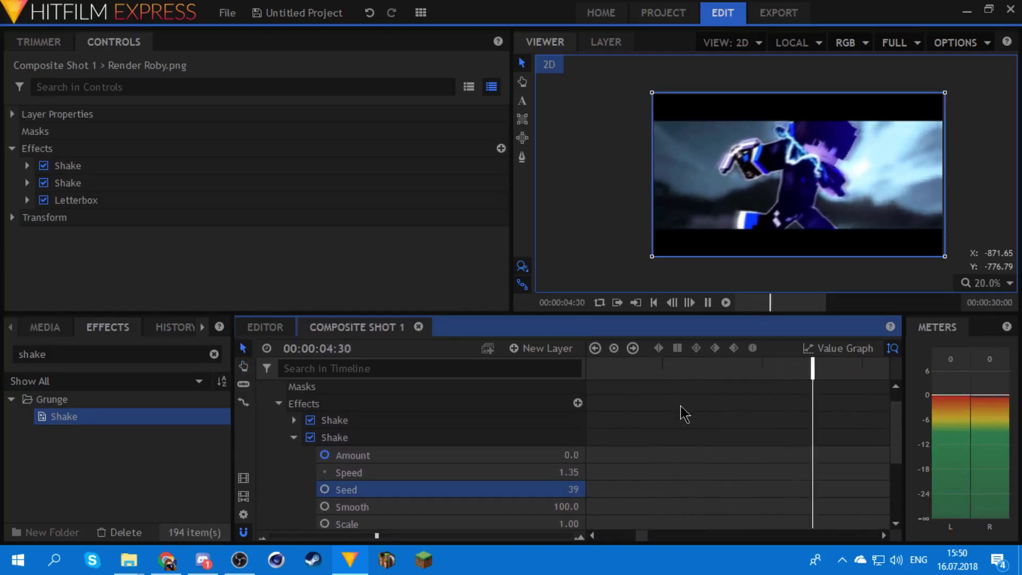
left_click(623, 369)
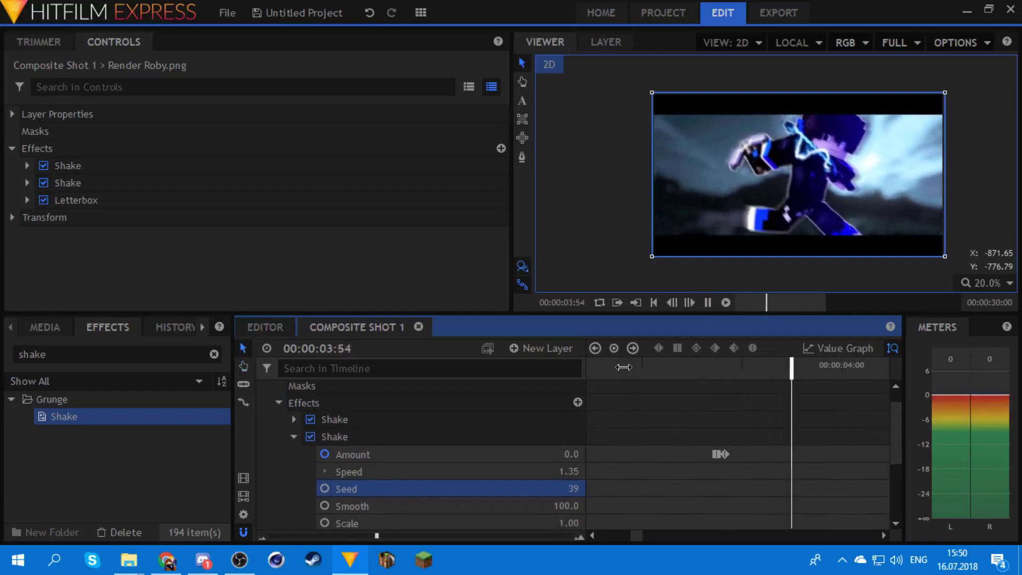
key("space")
left_click_drag(672, 433, 877, 458)
scroll(692, 458, "down", 2)
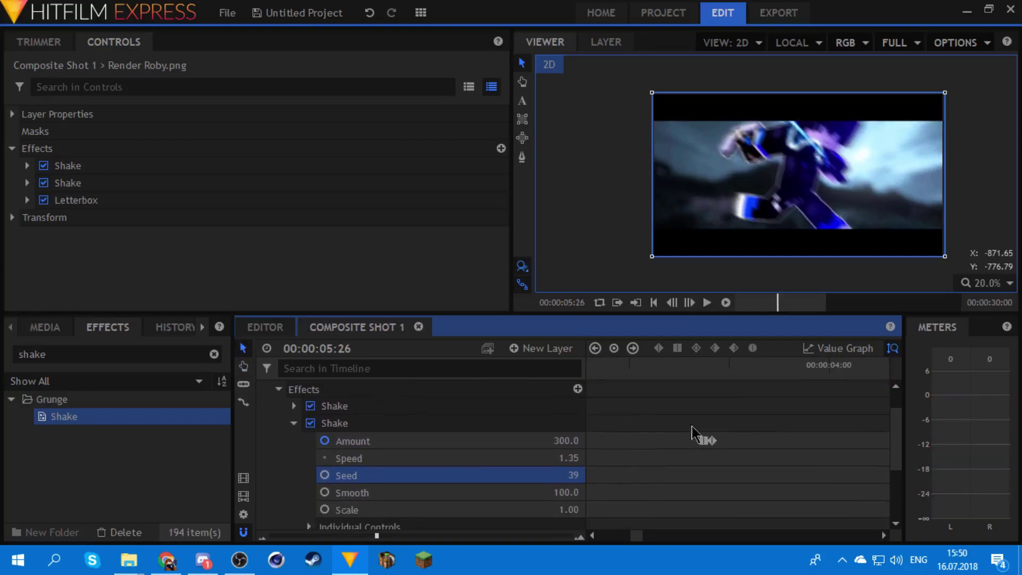
Step: Select both Amount keyframes of the second Shake and play back from 00:00:03:40
left_click_drag(689, 372, 662, 372)
left_click_drag(768, 425, 709, 452)
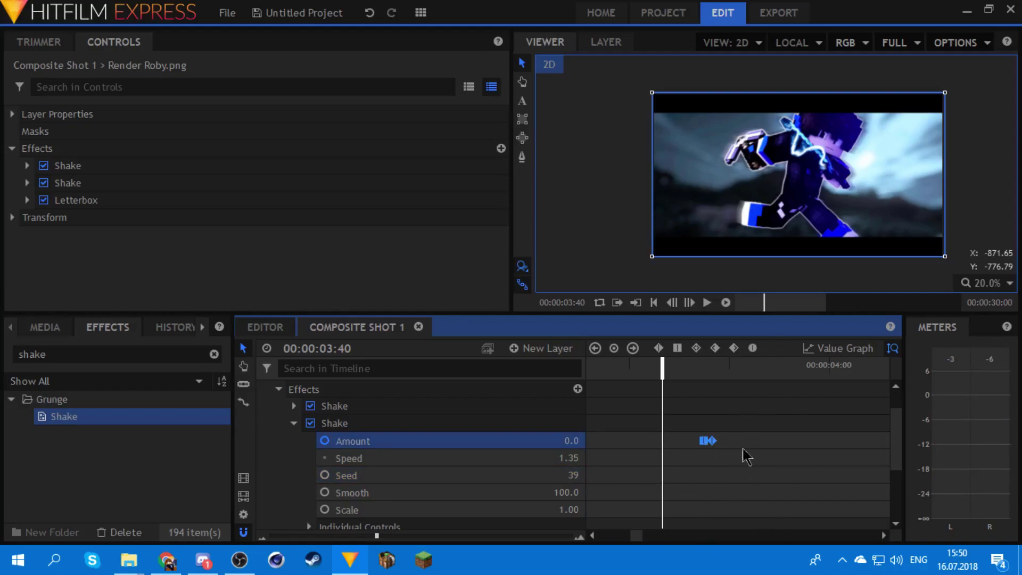
key("space")
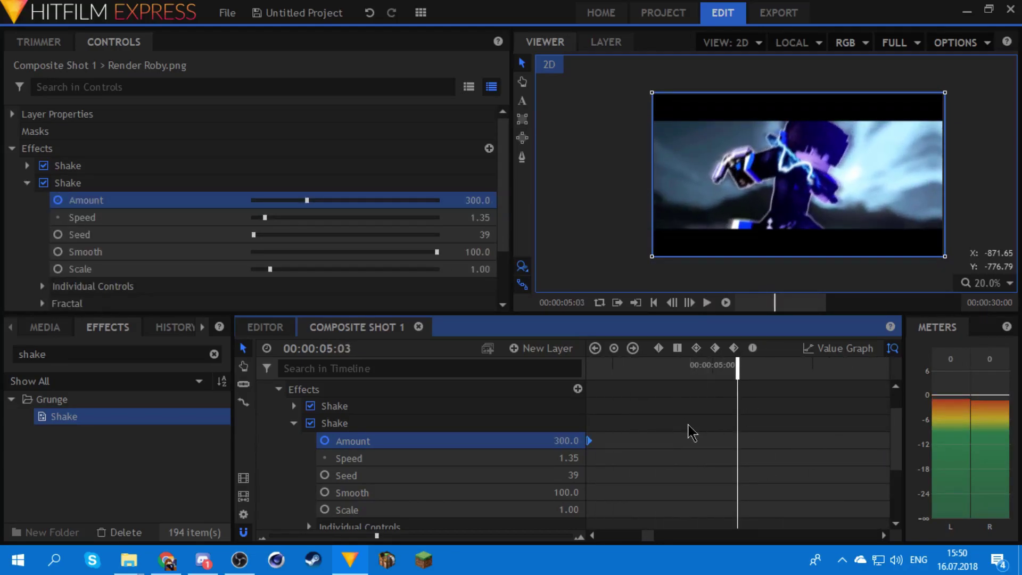
left_click_drag(620, 433, 805, 458)
Step: Add a Scale keyframe of 1.00 to the second Shake at 00:00:03:45 and convert it to constant interpolation
left_click(763, 367)
left_click(772, 367)
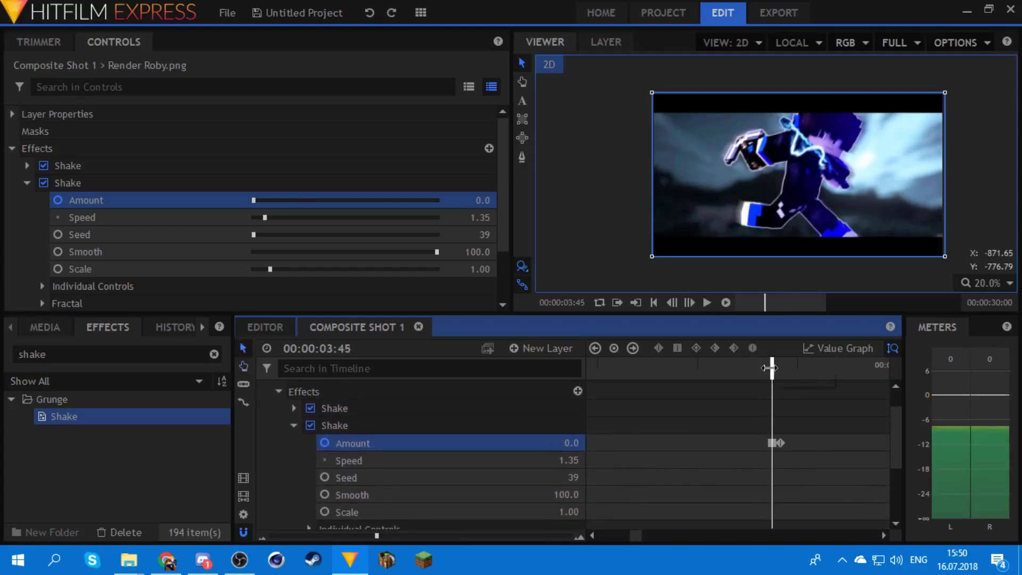
left_click(324, 512)
left_click(679, 348)
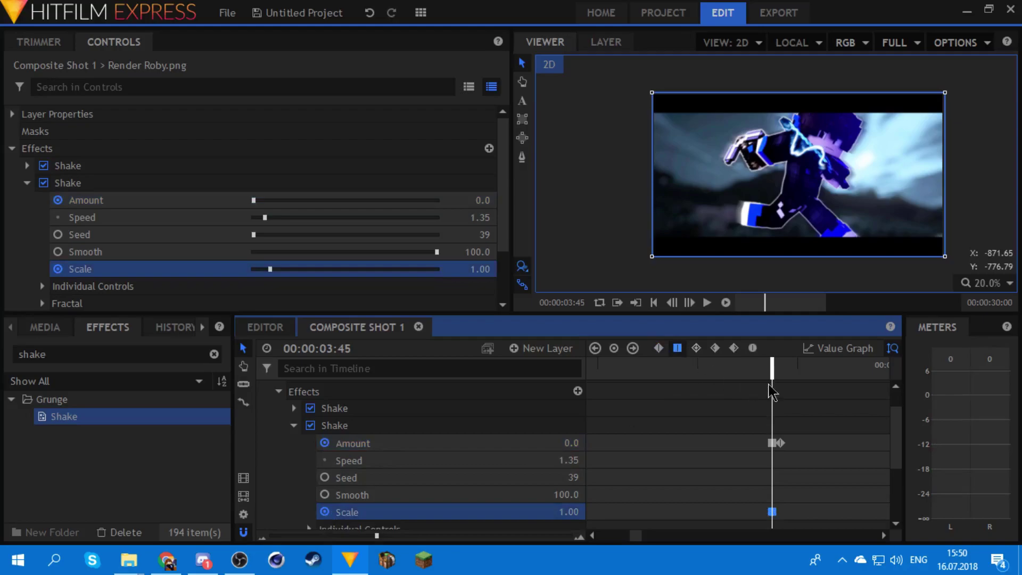
Step: Add a Scale keyframe of 1.2 to the second Shake at 00:00:03:46
left_click(777, 374)
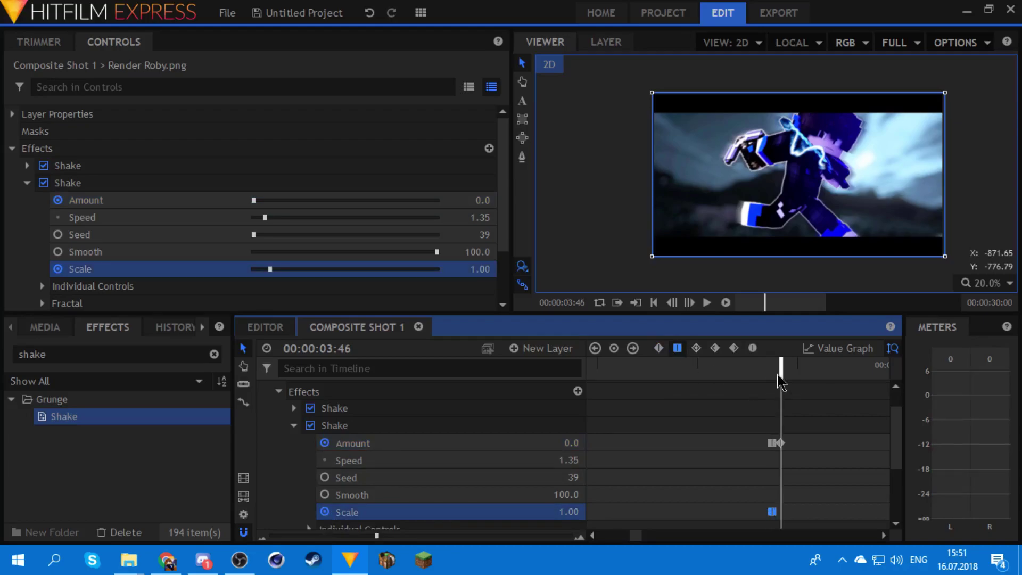
double_click(574, 512)
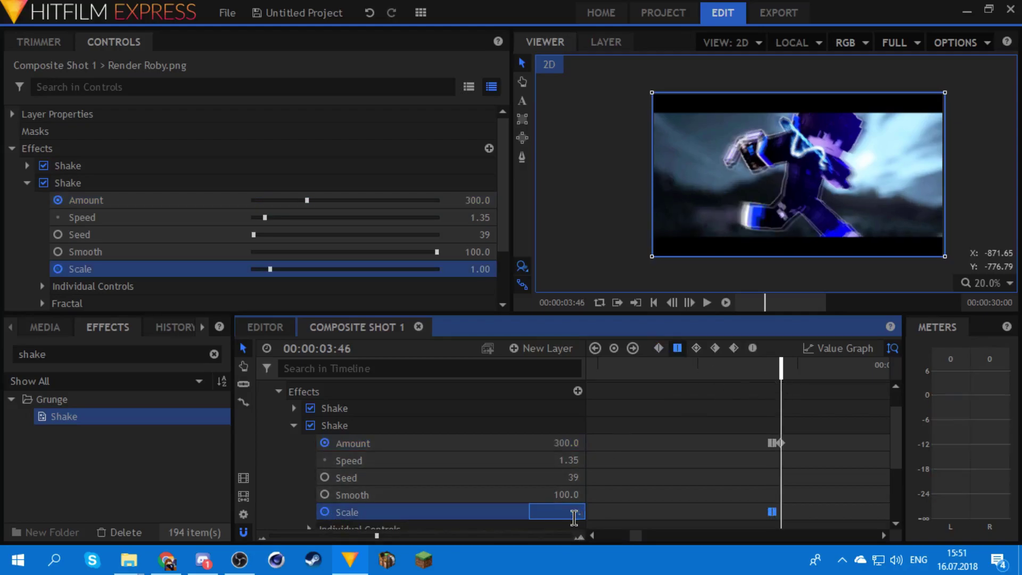
type("1.2")
key("Return")
left_click(616, 201)
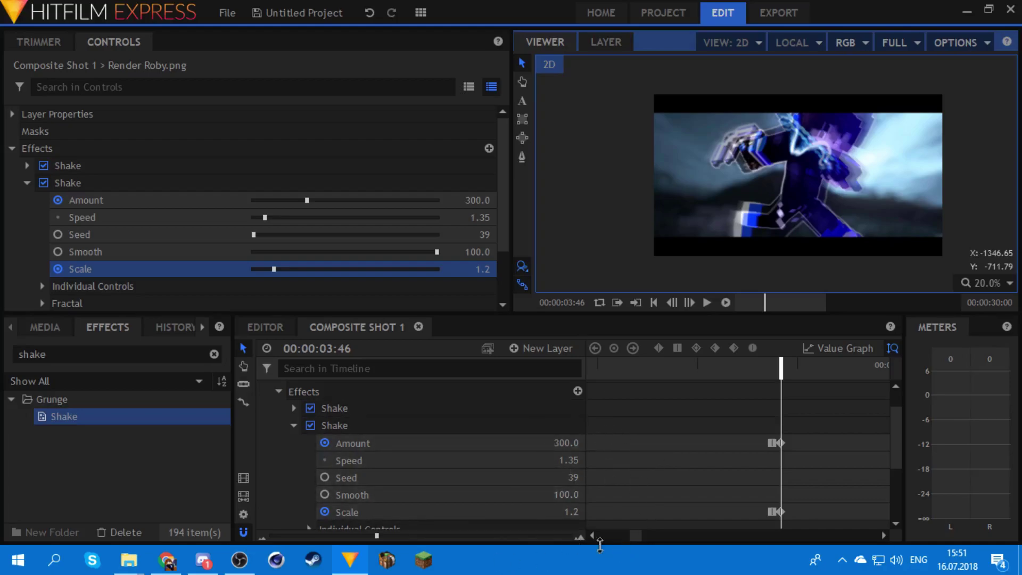
Step: Try Scale values of 1.1 and 1.4 on the 00:00:03:46 keyframe and set it back to 1.2
left_click(571, 509)
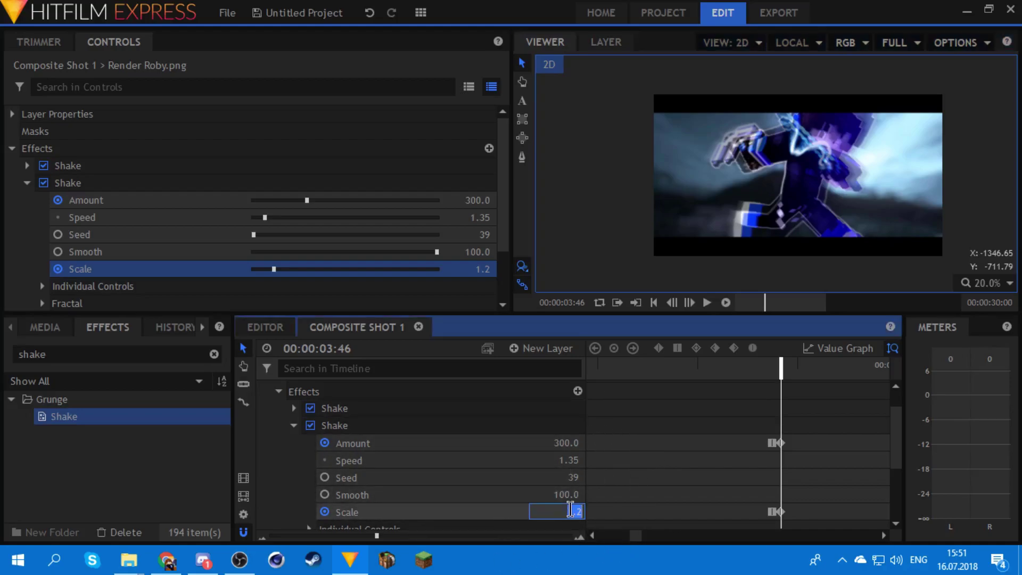
type("1.1")
key("Return")
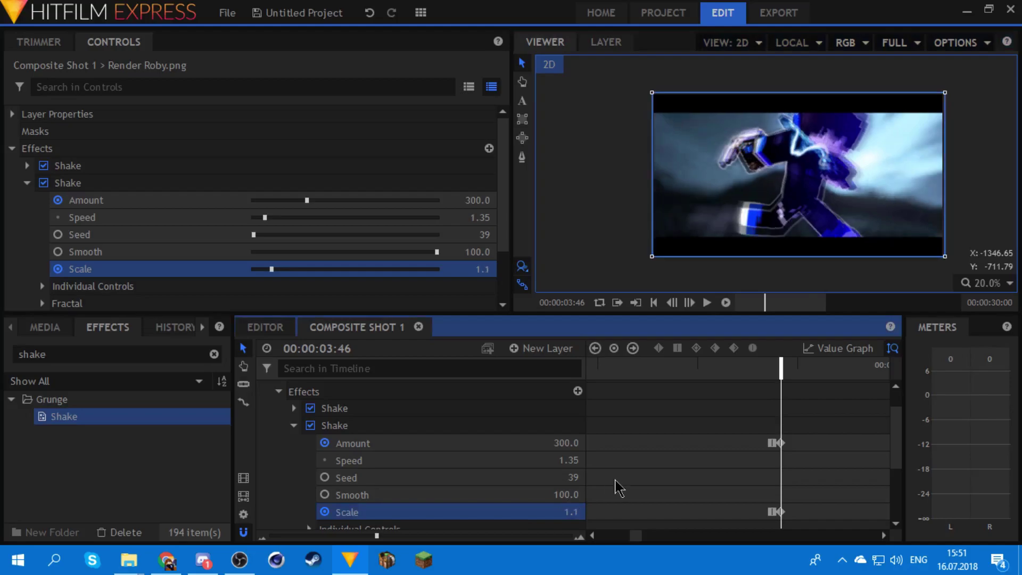
left_click(573, 512)
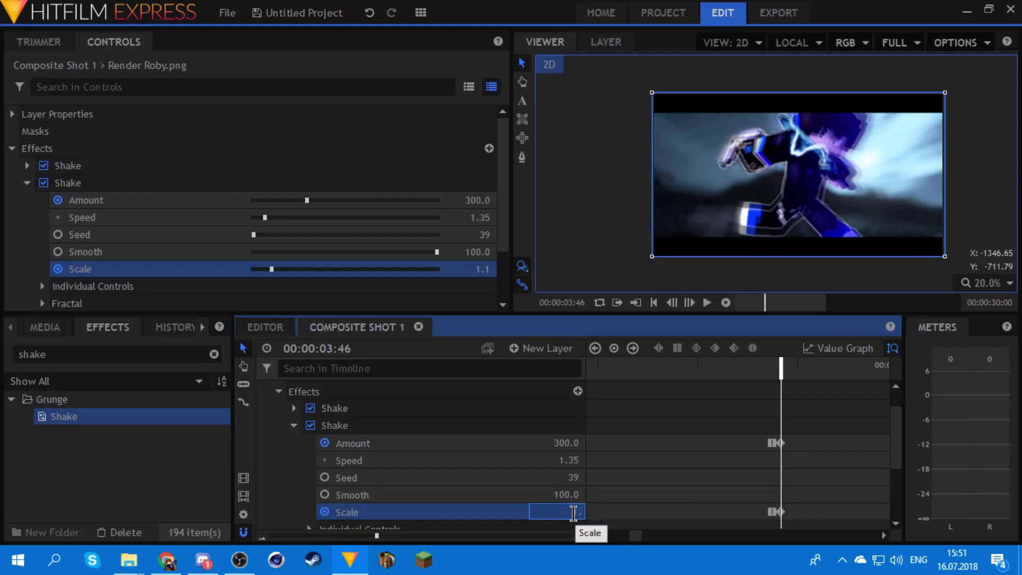
key("Return")
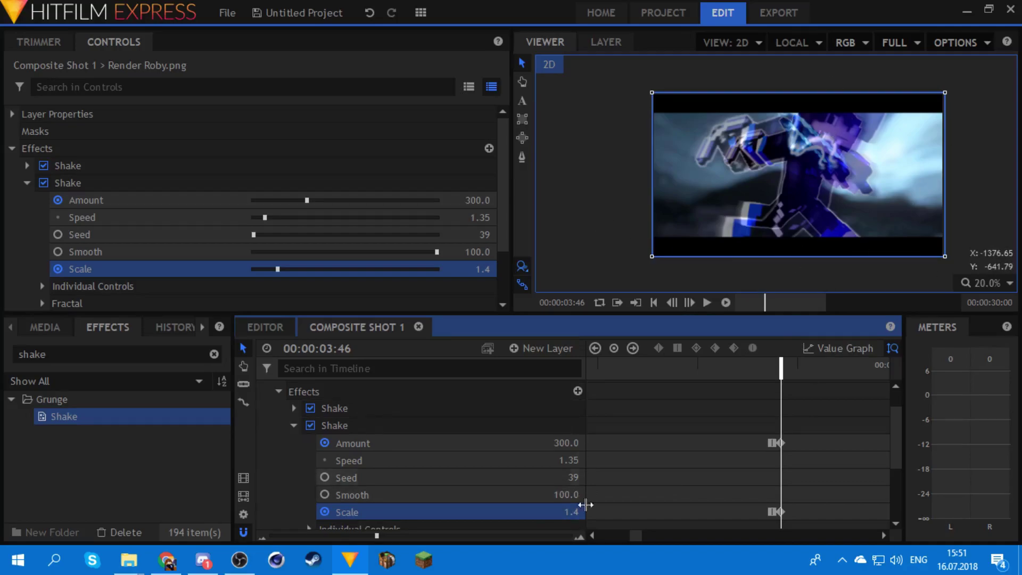
left_click(566, 510)
key("Return")
Step: Copy the second Shake's Amount and Scale keyframe pairs and paste them on successive beats up to about 00:00:06:42
left_click_drag(818, 429, 760, 536)
left_click_drag(794, 446, 758, 445)
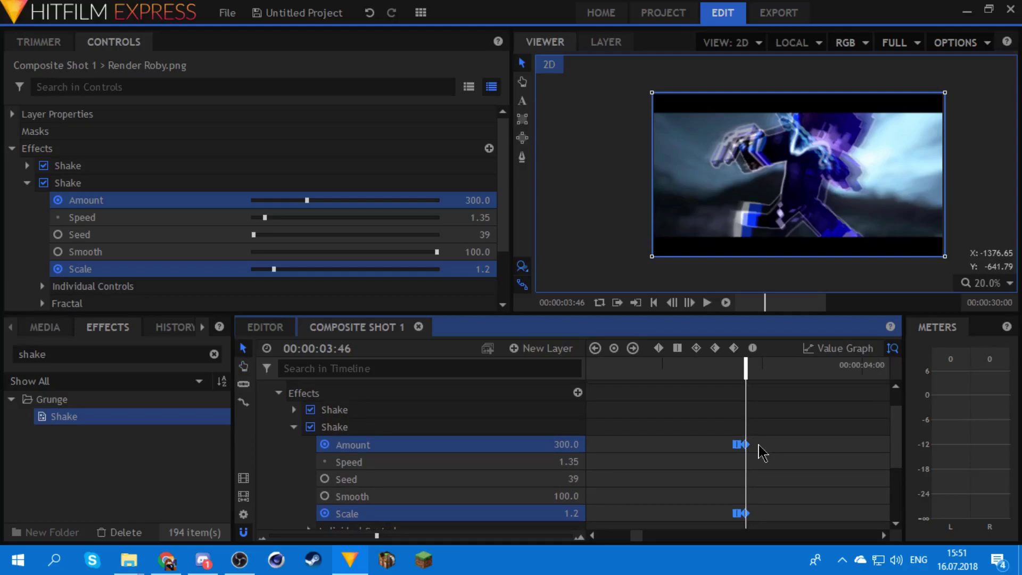
key("space")
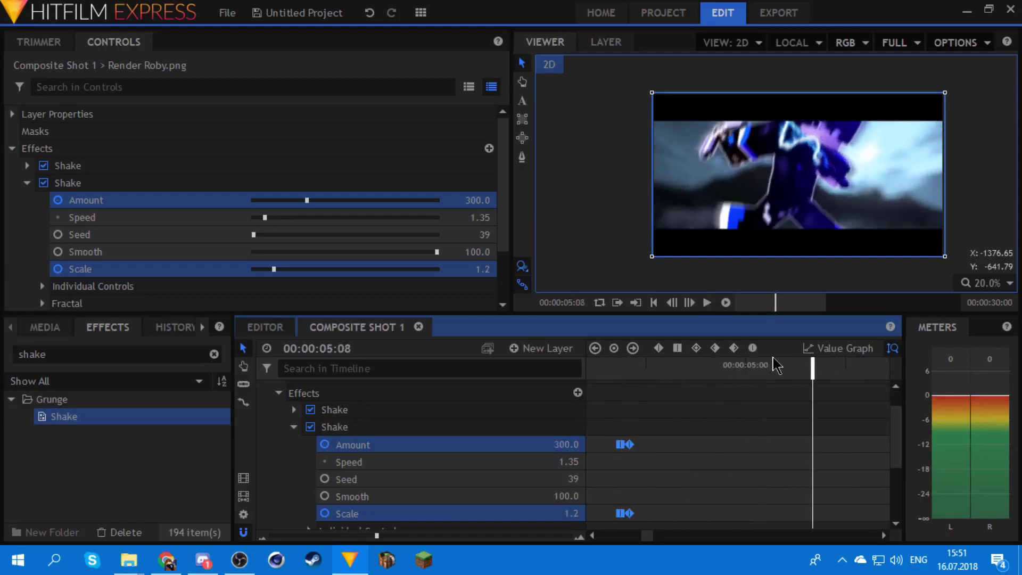
key("space")
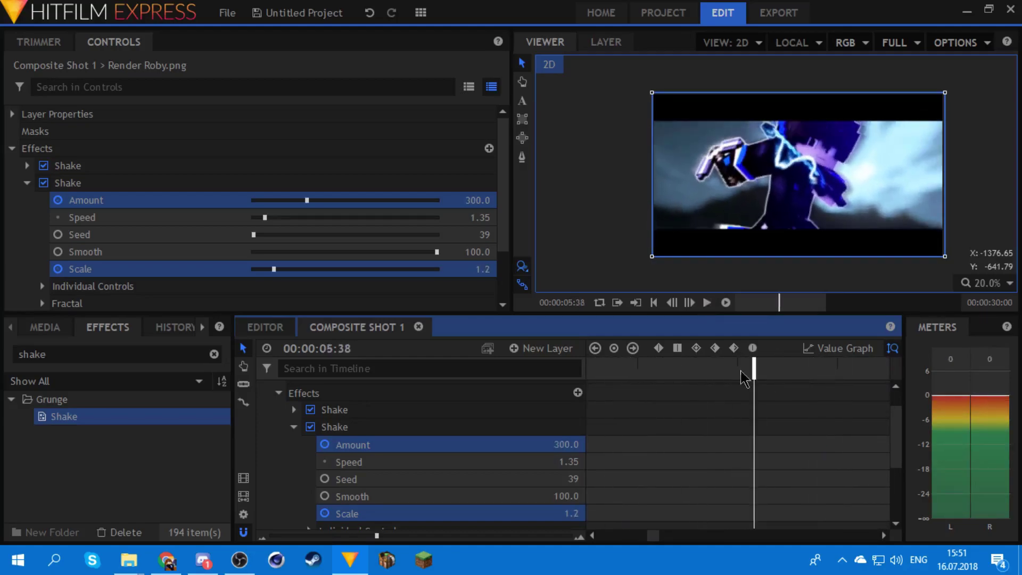
key("space")
left_click(599, 228)
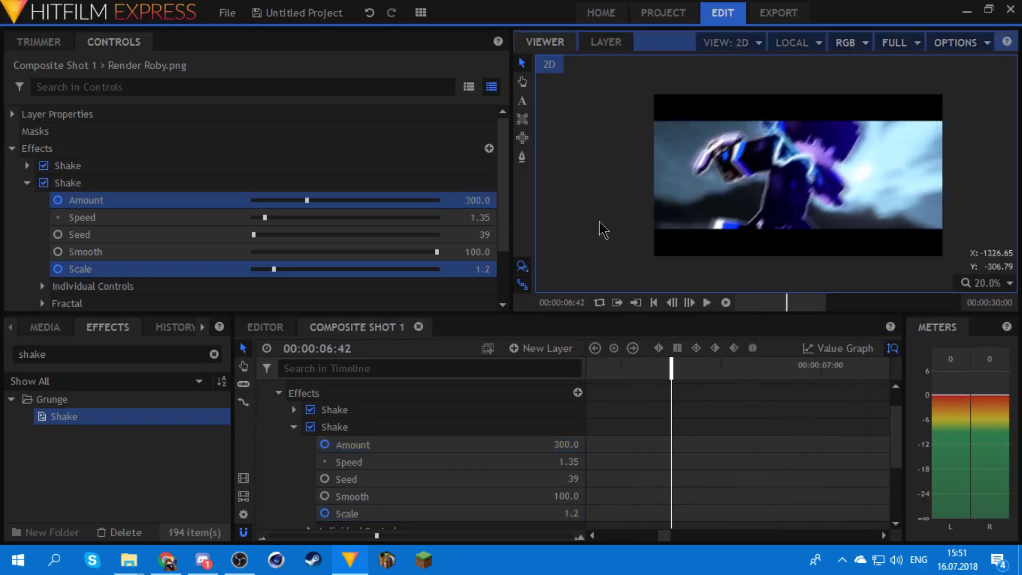
Step: Set the second Shake's seed to 43
left_click_drag(575, 475, 576, 474)
left_click(655, 304)
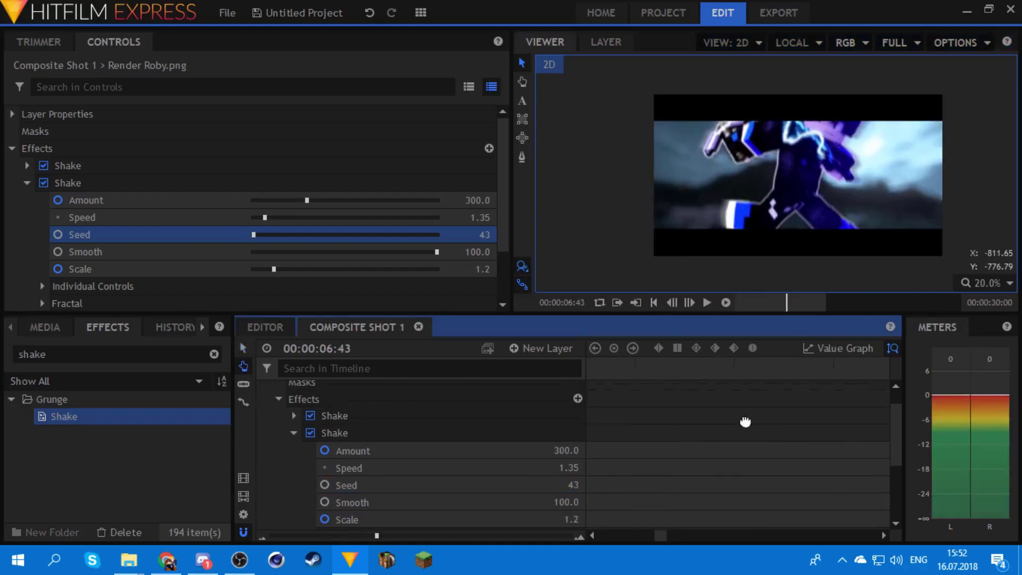
left_click_drag(745, 422, 806, 443)
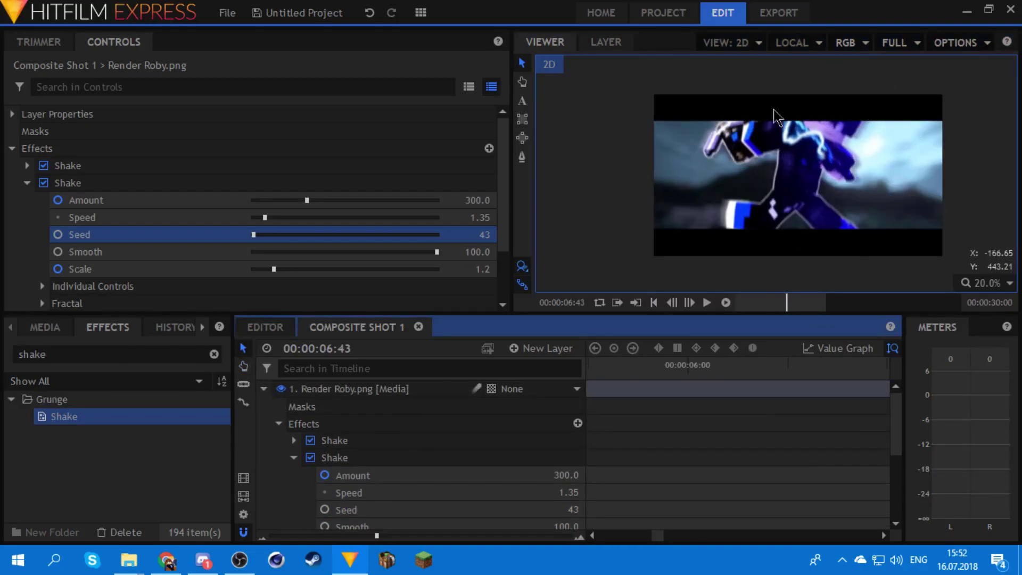
Step: Collapse the second Shake, expand the Letterbox effect and add a Ratio keyframe of 2.7 at 00:00:04:49
left_click(293, 457)
left_click(293, 474)
scroll(811, 440, "down", 2)
scroll(855, 455, "down", 1)
left_click(639, 367)
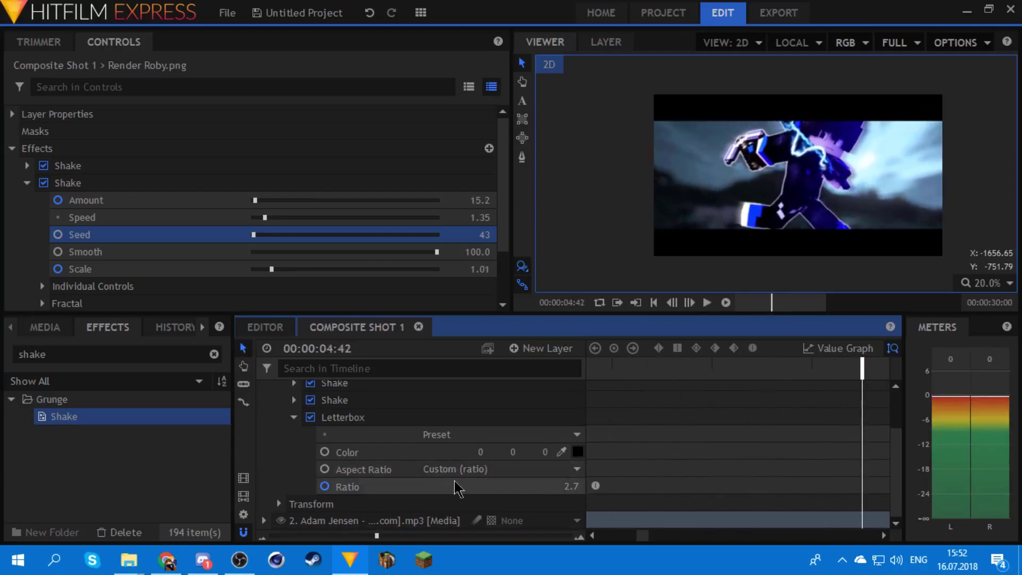
left_click(577, 489)
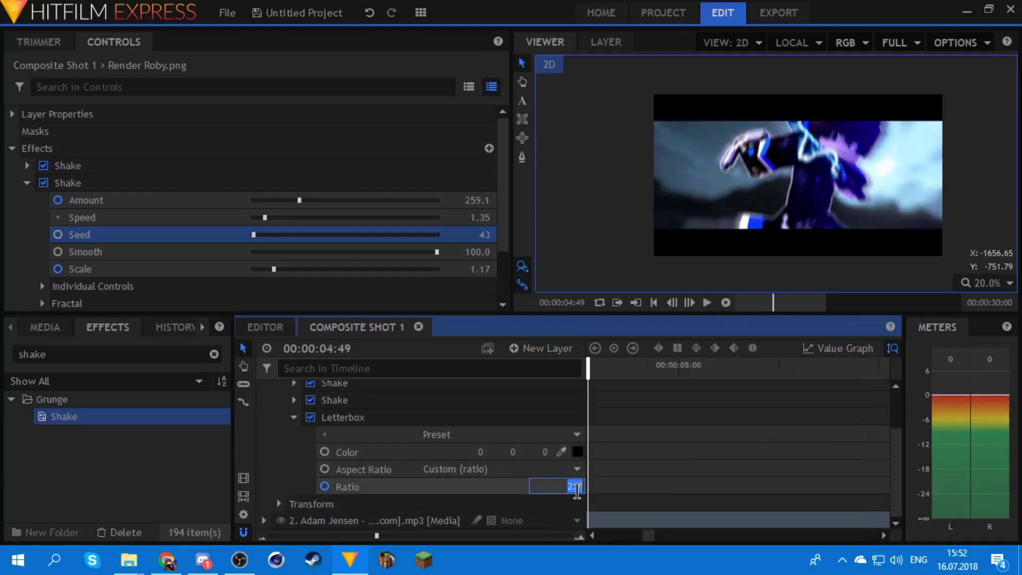
type("2.5")
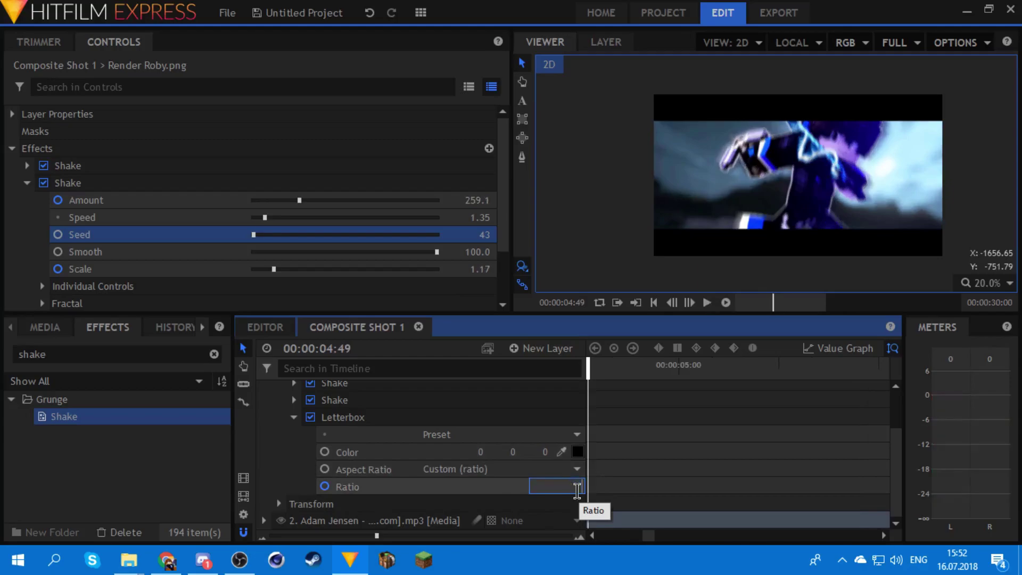
left_click(638, 447)
Step: Move the 2.7 Letterbox Ratio keyframe about four frames earlier, to about 00:00:04:45
scroll(710, 423, "left", 1)
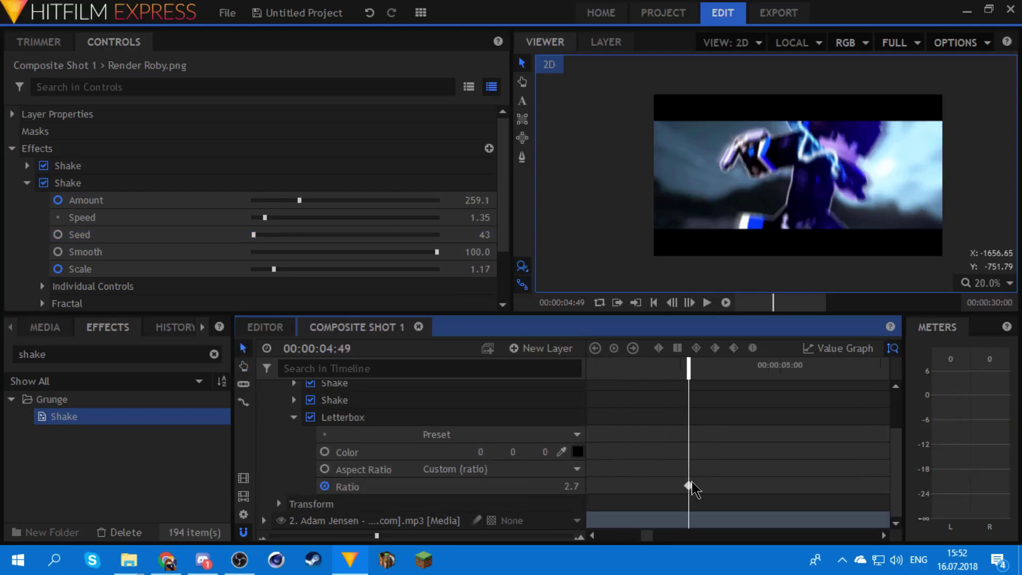
left_click(689, 486)
left_click(613, 348)
left_click_drag(678, 492, 656, 494)
Step: Play back from about 00:00:04:41 and add a Letterbox Ratio keyframe of 2.2 at 00:00:04:59
left_click(619, 377)
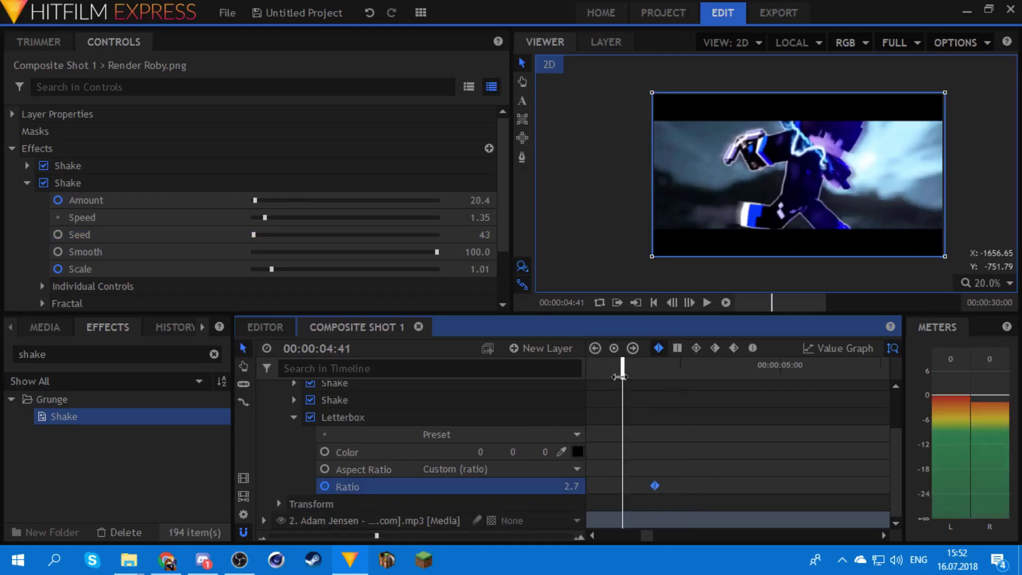
key("space")
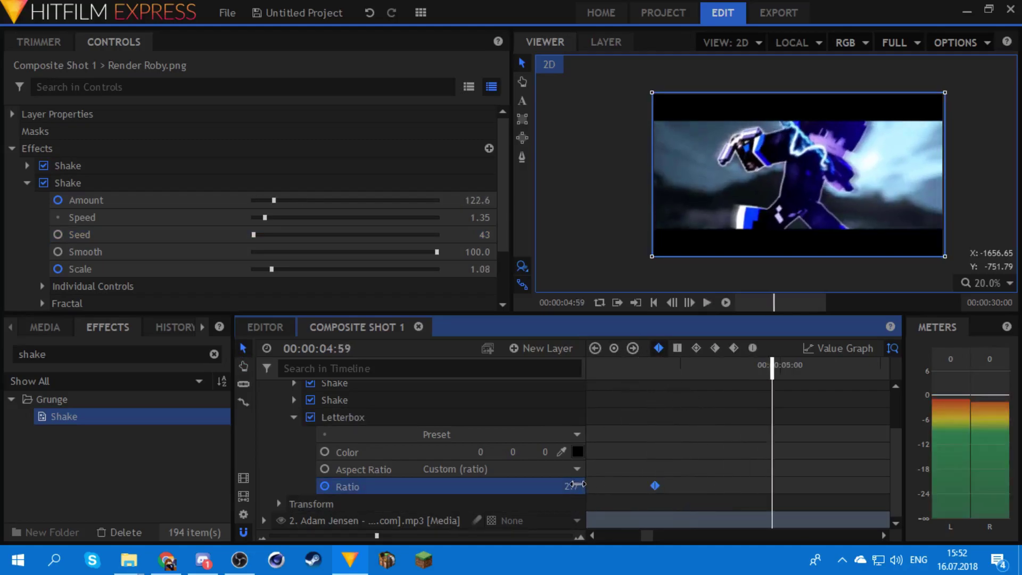
mouse_move(572, 485)
left_mouse_down()
mouse_move(590, 485)
mouse_move(573, 485)
left_mouse_up()
type("2.2")
key("Return")
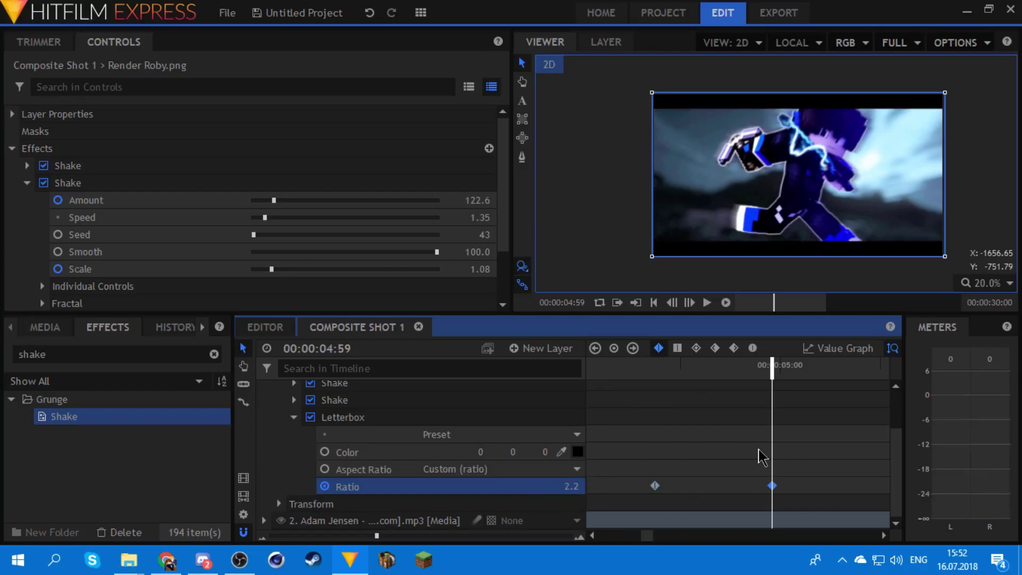
Step: Select both new Letterbox Ratio keyframes and play back the ratio change with the music
left_click_drag(802, 445, 638, 509)
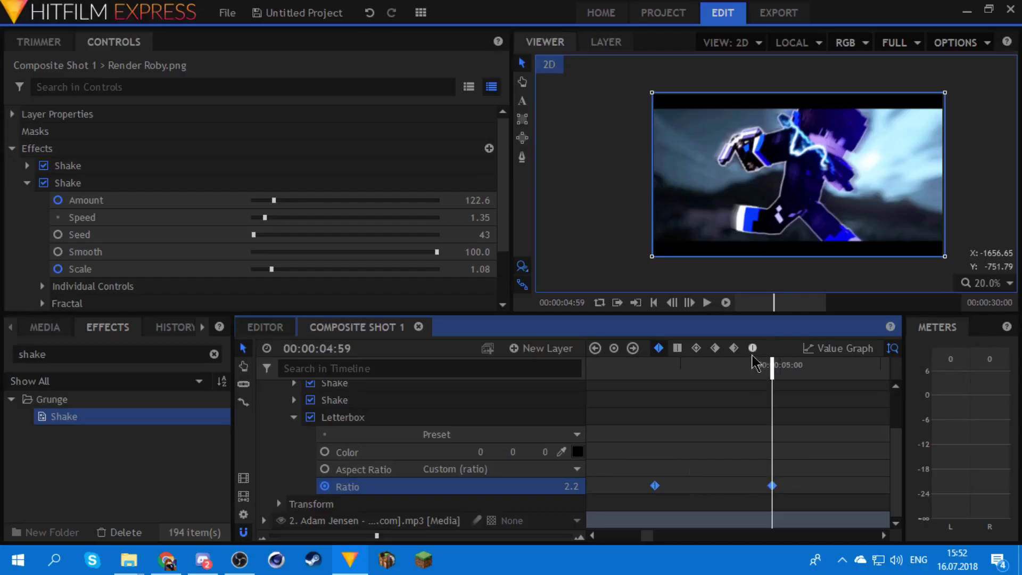
left_click(632, 372)
key("space")
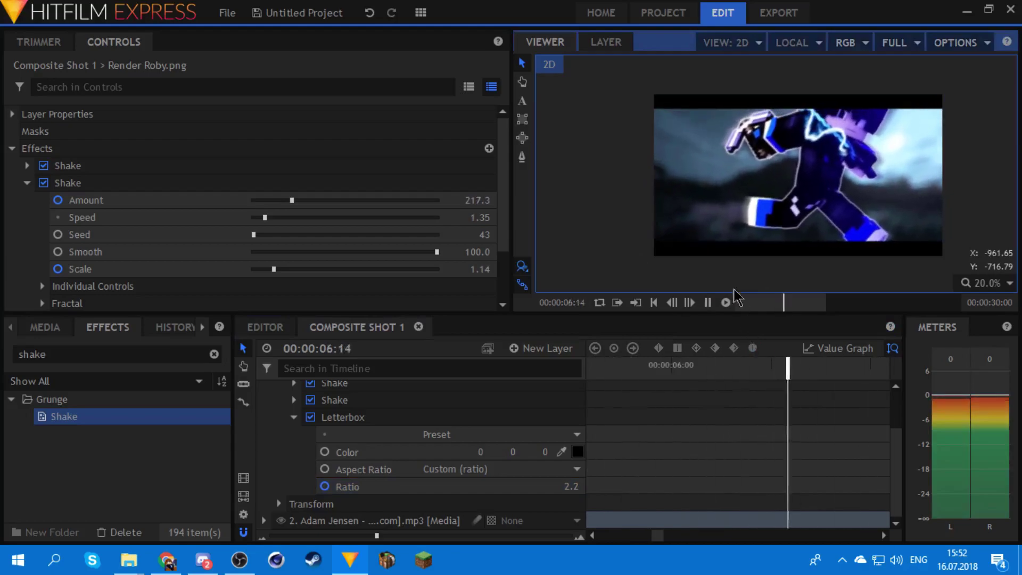
key("space")
Step: Collapse the Letterbox effect, expand the second Shake and select its latest Amount and Scale keyframes
scroll(425, 426, "up", 2)
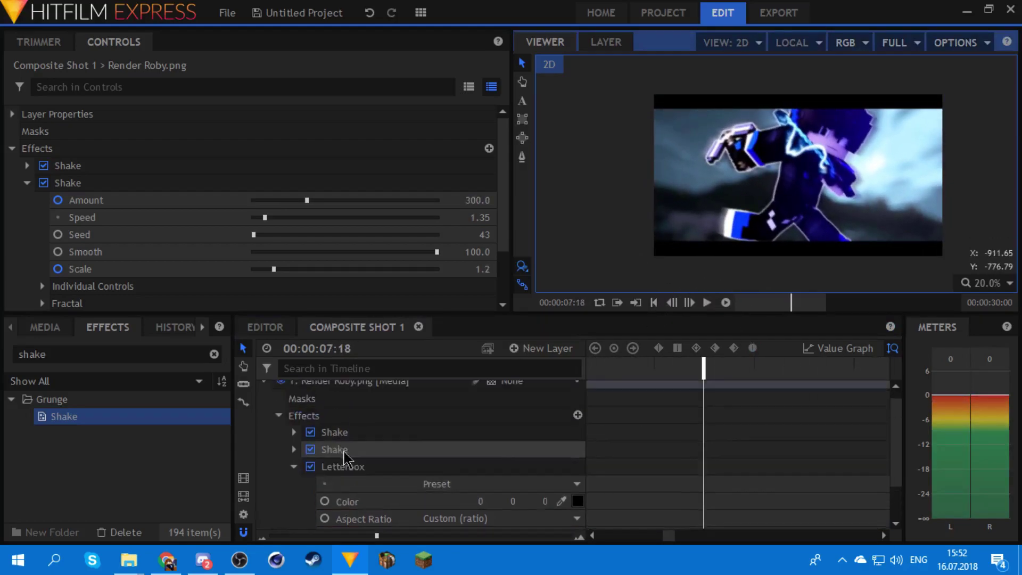
left_click(293, 475)
left_click(294, 457)
scroll(711, 472, "down", 5)
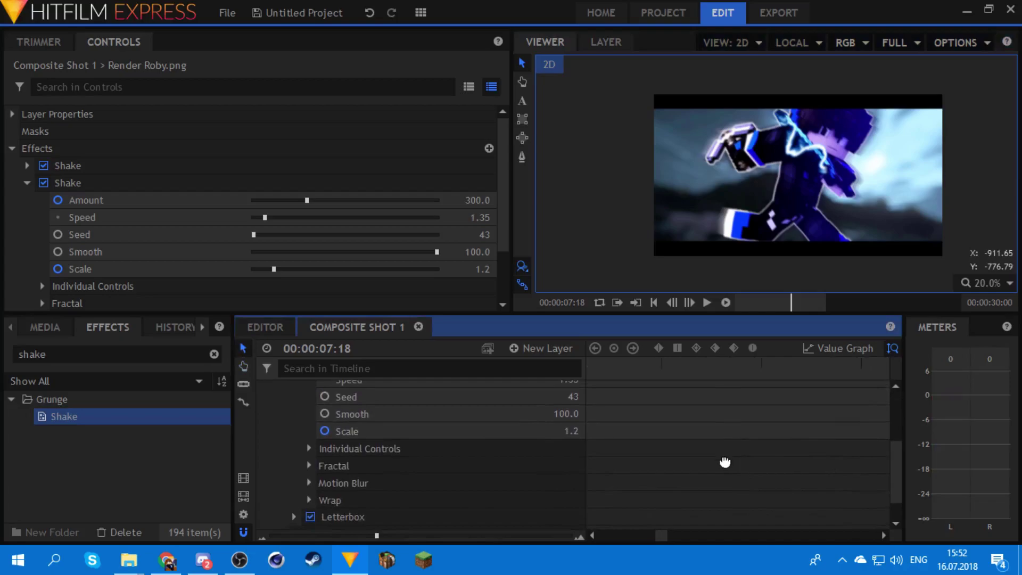
scroll(824, 493, "up", 3)
scroll(824, 492, "up", 1)
left_click_drag(805, 405, 742, 522)
Step: Paste the Amount and Scale keyframes on the following beats, ending with constant keyframes of 0.0 and 1.00 near 00:00:11:35
left_click(711, 360)
key("space")
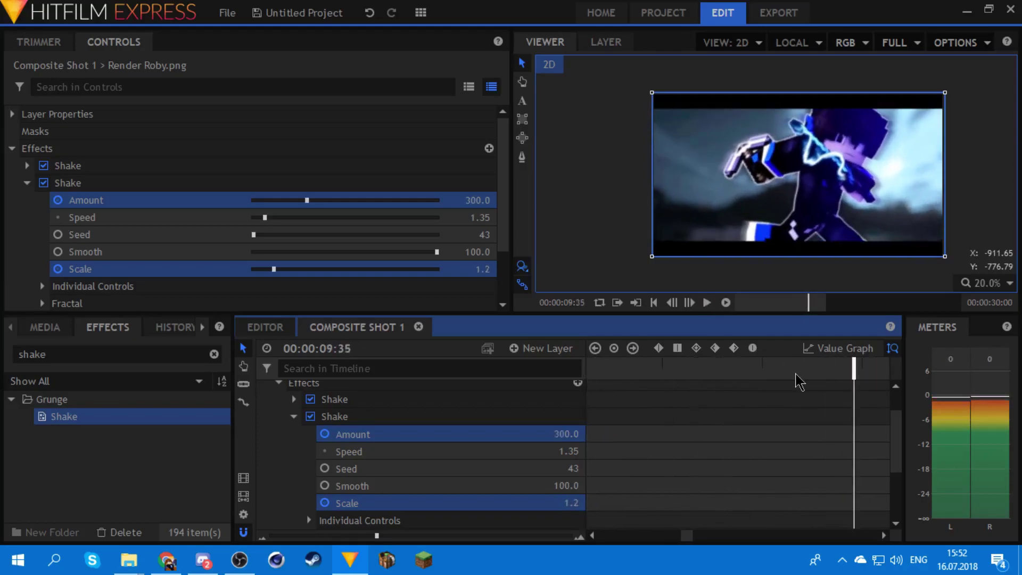
key("space")
key("ctrl+v")
left_click_drag(761, 506, 620, 468)
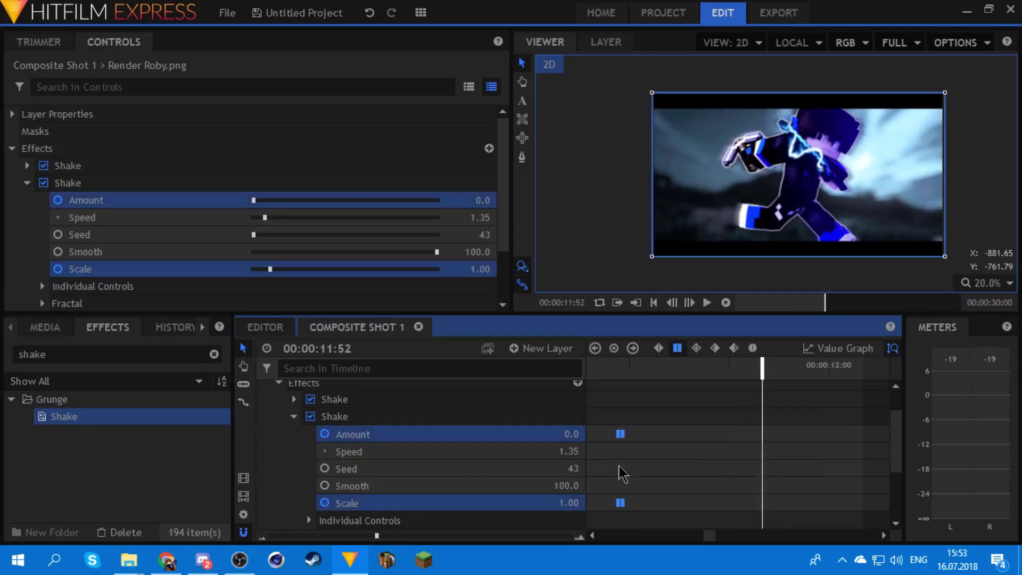
key("alt+Tab")
left_click(22, 93)
type("titfilm tutorial")
key("Return")
type("syncing intro")
left_click(381, 504)
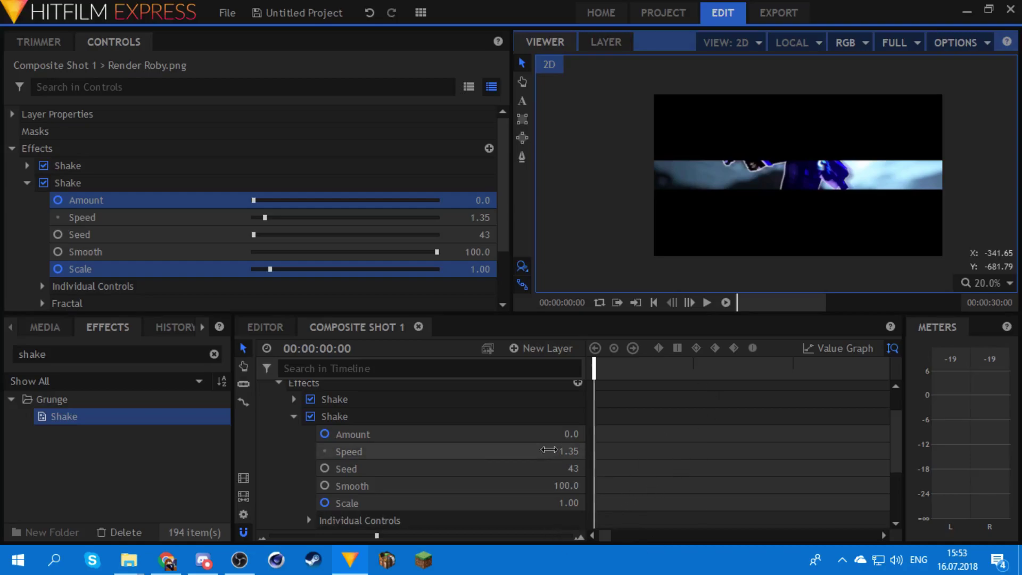
Step: Try to place both Shake effects below Letterbox in the image layer's effect order
left_click(293, 419)
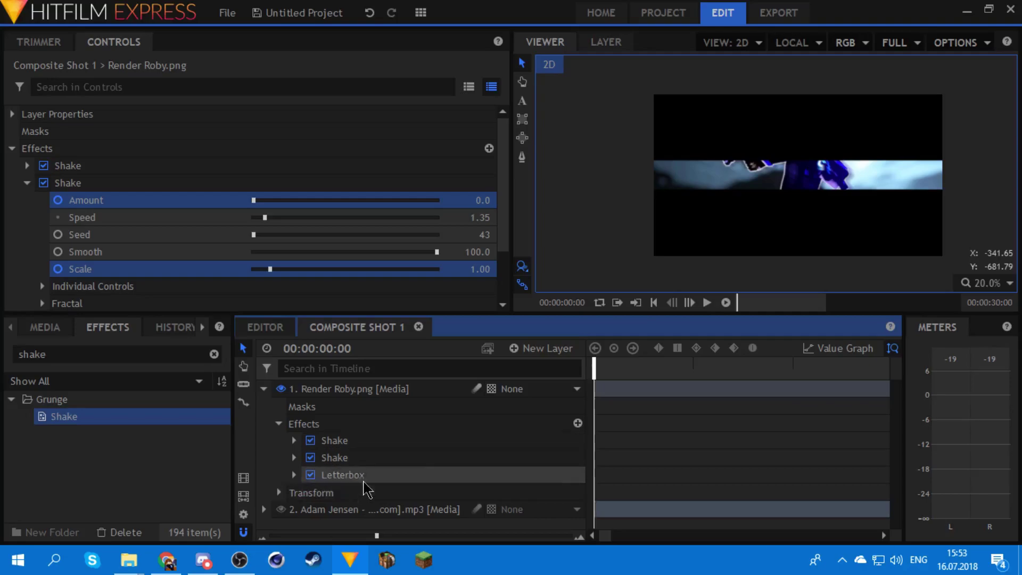
left_click(361, 448)
left_click(359, 457, "ctrl")
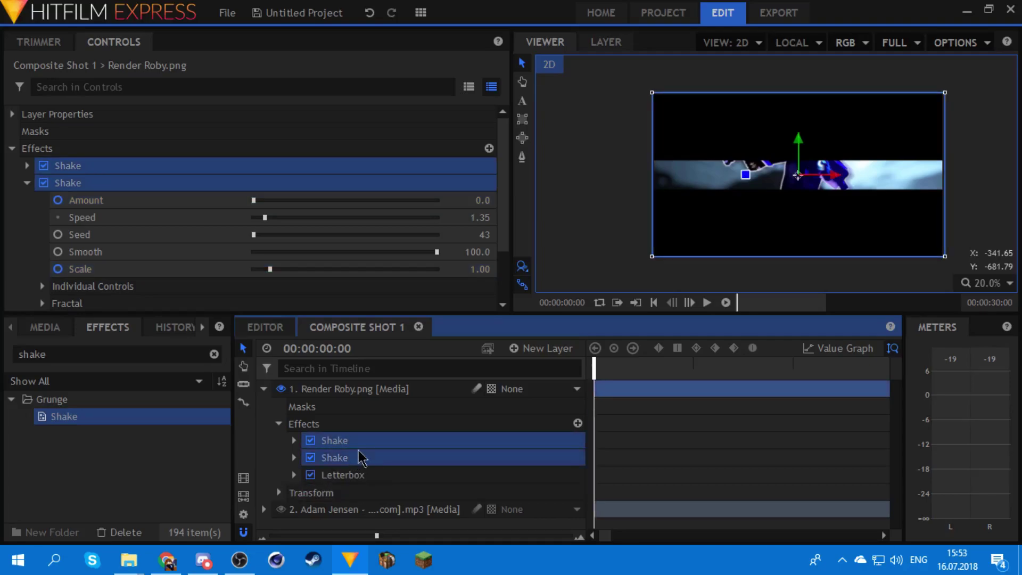
mouse_move(359, 487)
left_mouse_down()
mouse_move(367, 472)
mouse_move(367, 482)
left_mouse_up()
Step: Play back the composite with the reordered effects and undo the reordering
left_click(588, 201)
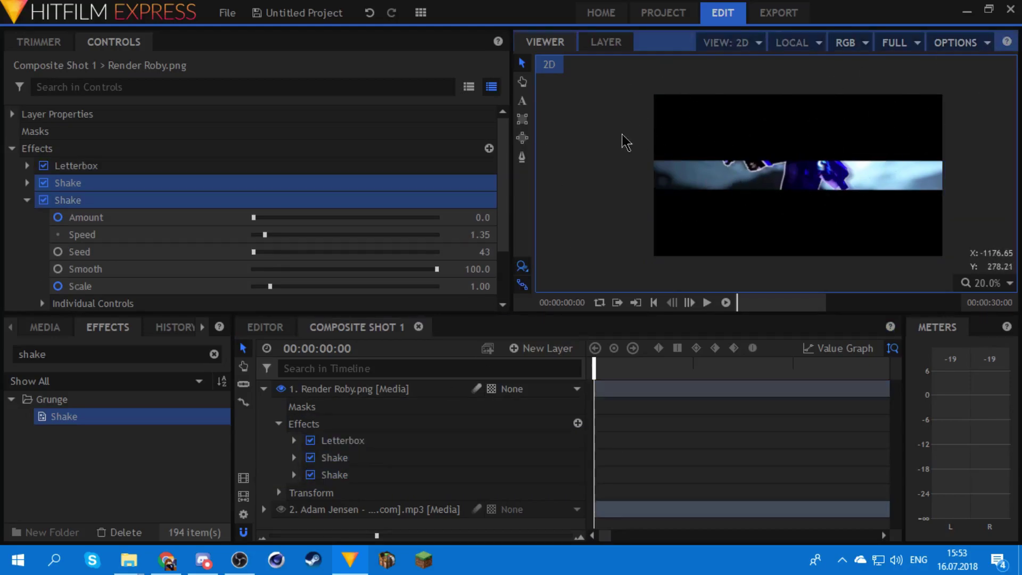
key("space")
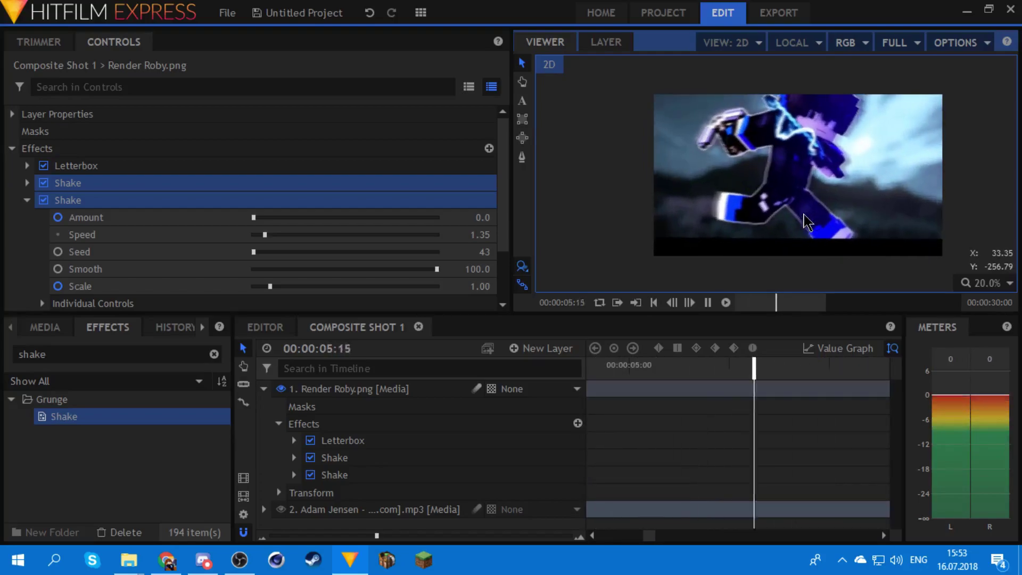
key("space")
key("ctrl+z")
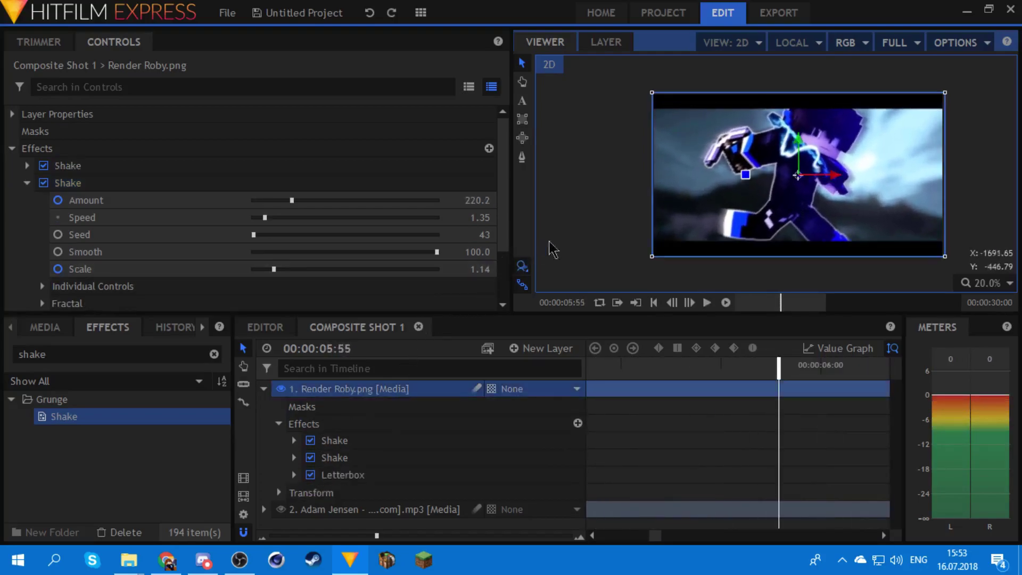
Step: Play the whole composite shot from 00:00:00:00 to review the animation against the music
key("Home")
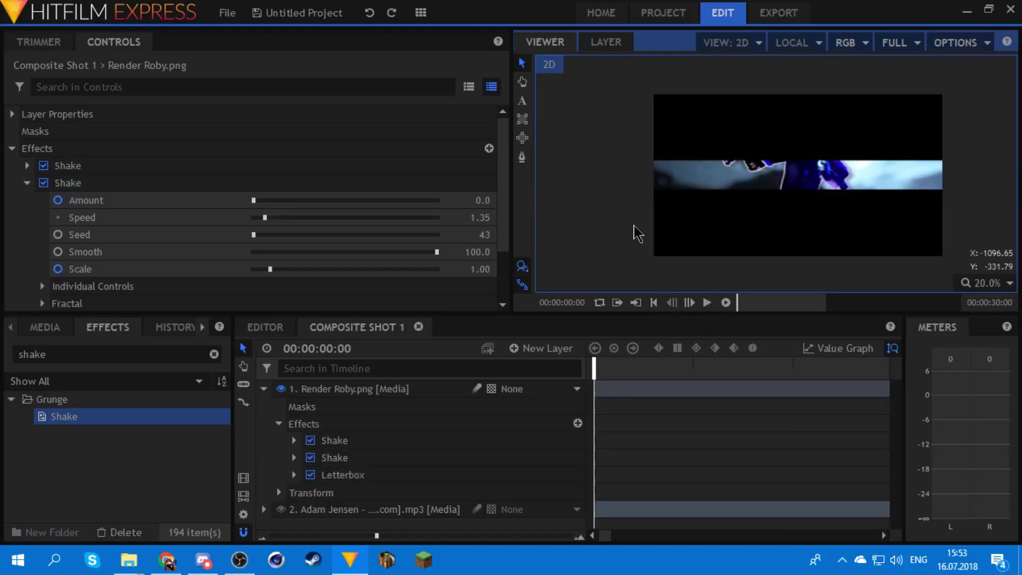
key("space")
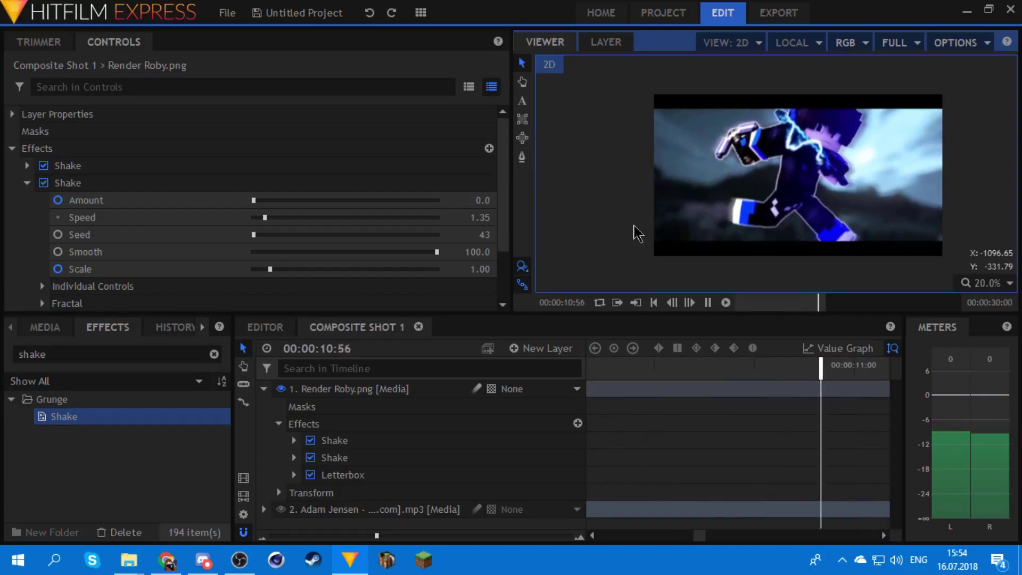
left_click(656, 308)
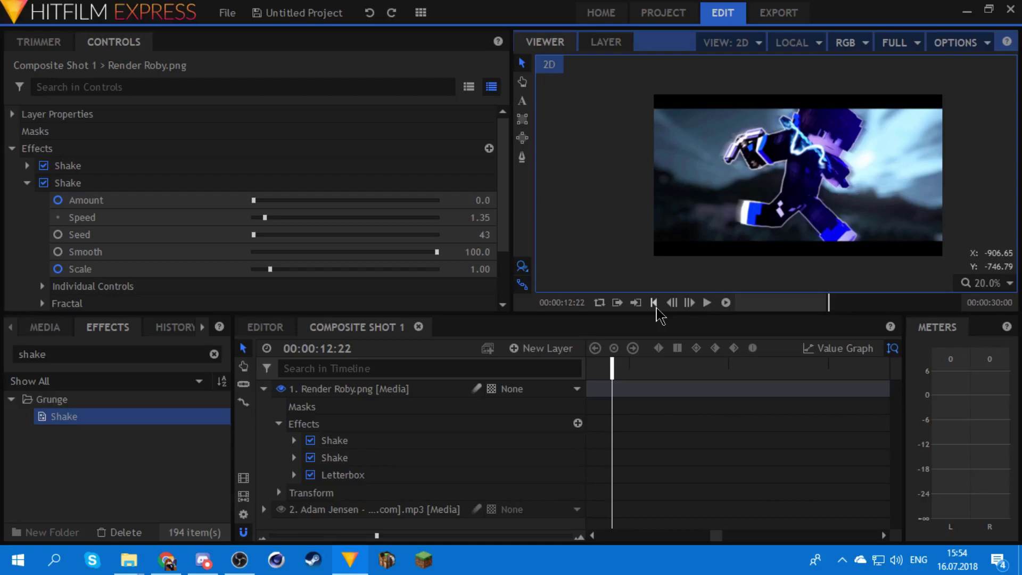
Step: Find the Action Cam Lens Distort effect and add it to the Render Roby.png layer between the second Shake and Letterbox
left_click(655, 305)
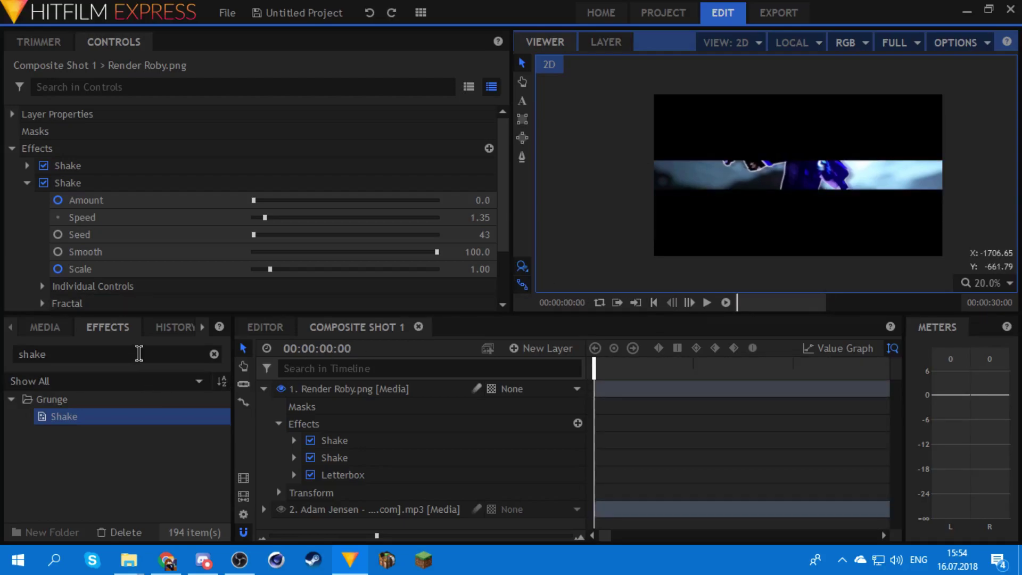
left_click(138, 354)
key("ctrl+a")
key("BackSpace")
type("actio")
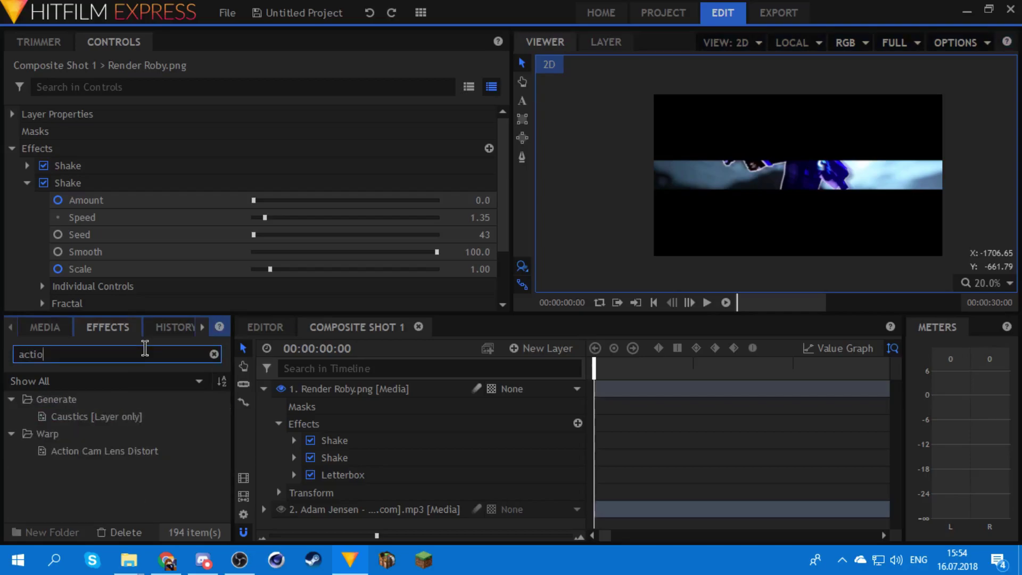
left_click_drag(140, 452, 319, 474)
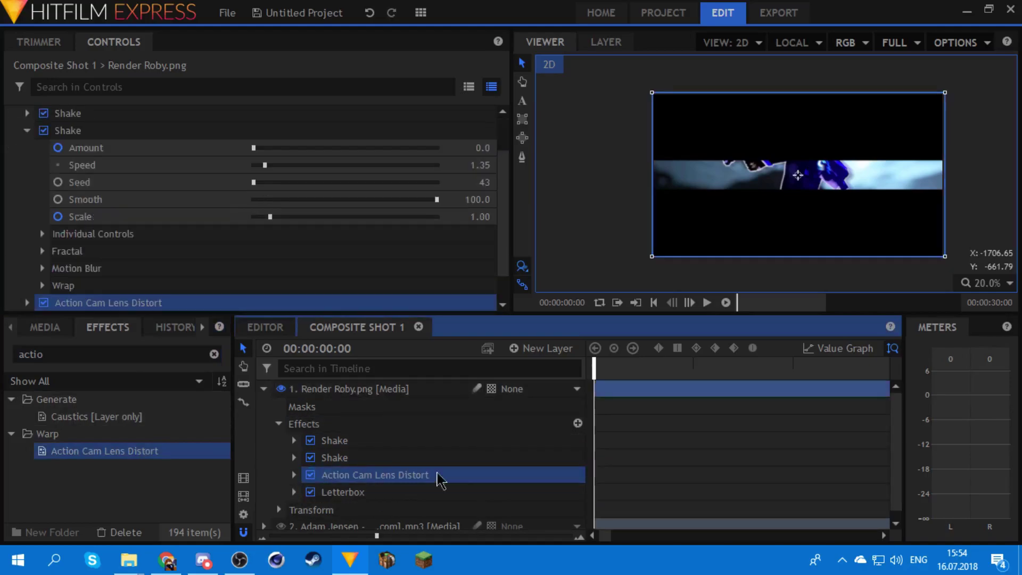
mouse_move(382, 479)
left_mouse_down()
mouse_move(375, 499)
mouse_move(382, 467)
left_mouse_up()
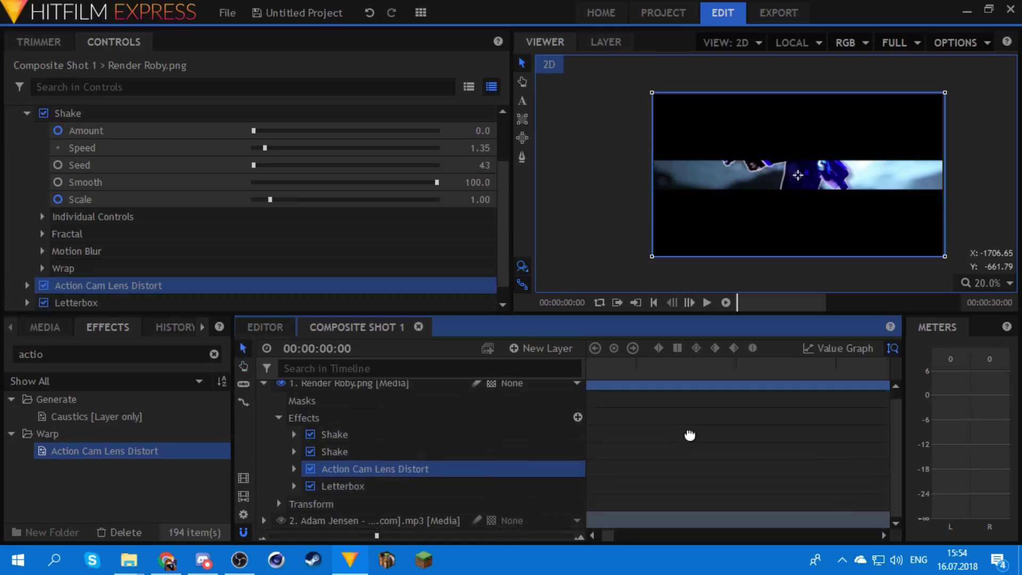
Step: Enable Reverse and set Scale Anchor to Height in the Action Cam Lens Distort effect
left_click(294, 474)
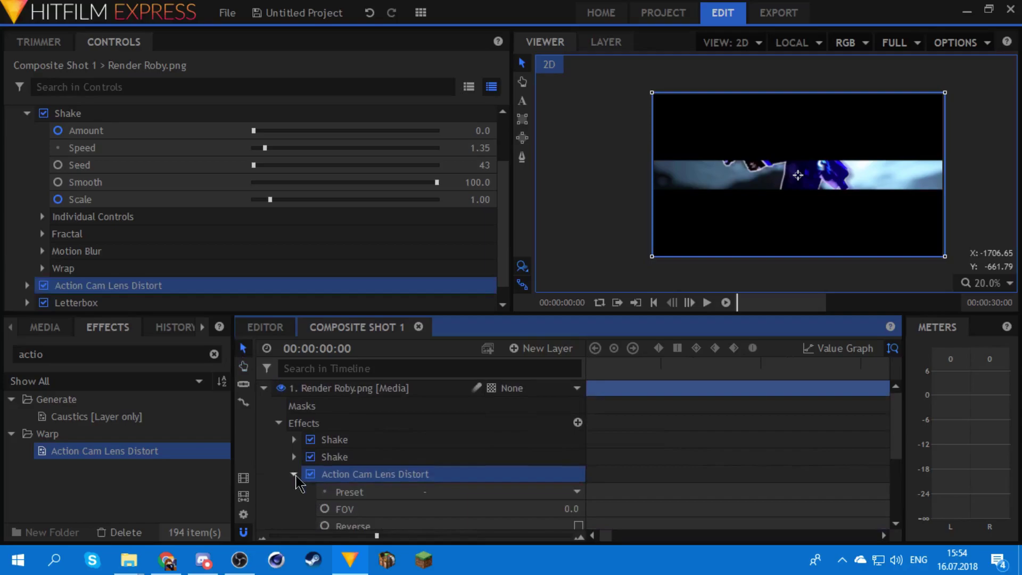
scroll(273, 461, "down", 3)
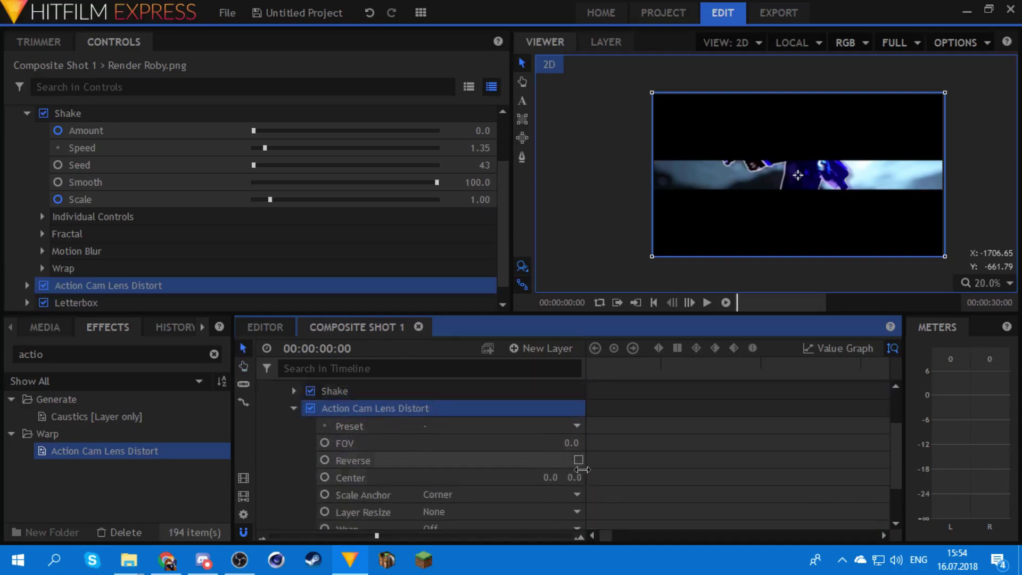
left_click(578, 460)
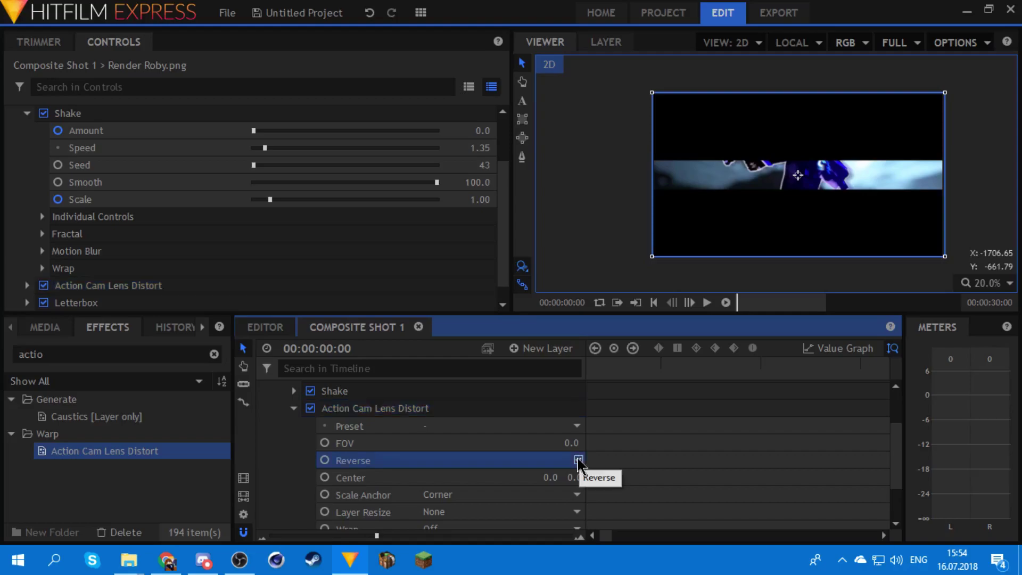
scroll(449, 487, "down", 2)
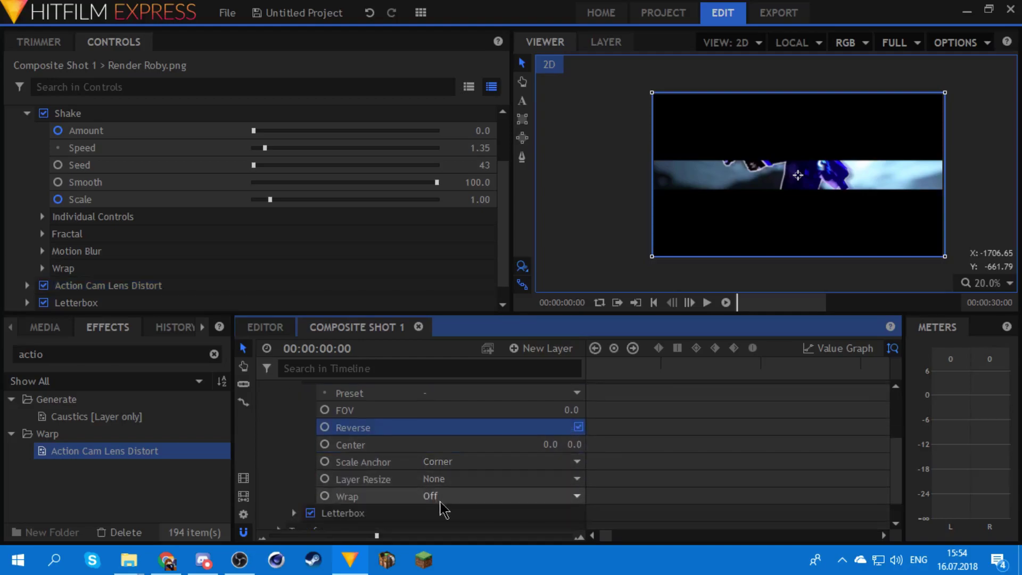
left_click(440, 499)
left_click(447, 478)
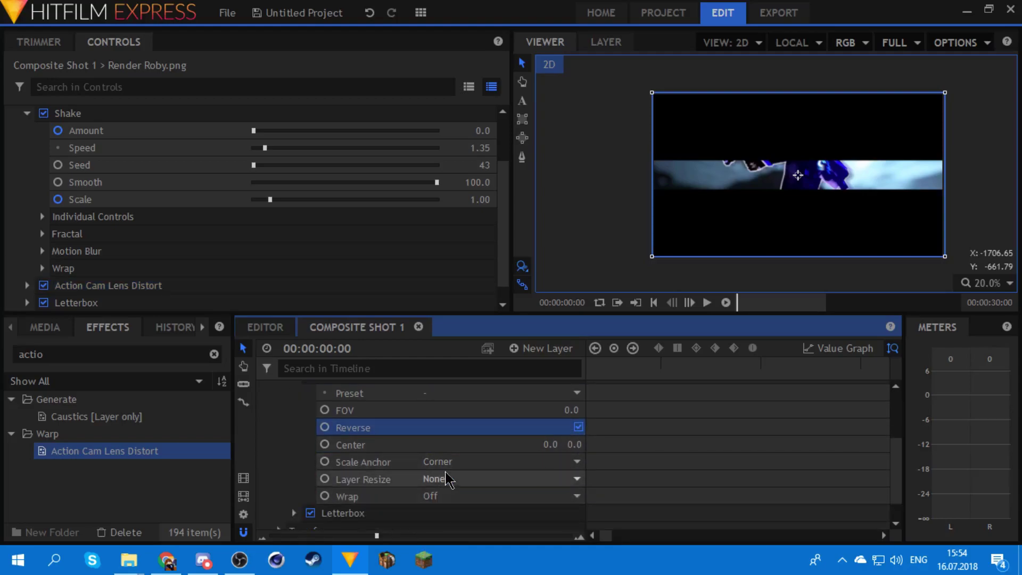
left_click(473, 466)
left_click(459, 494)
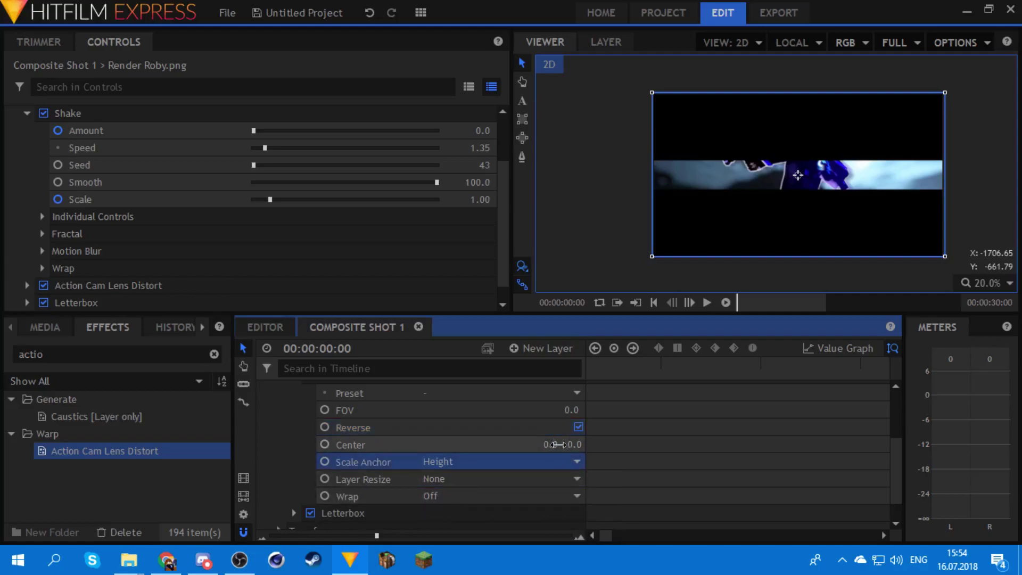
Step: Try out higher FOV values for the Action Cam Lens Distort effect while previewing the opening of the animation
left_click_drag(570, 409, 665, 410)
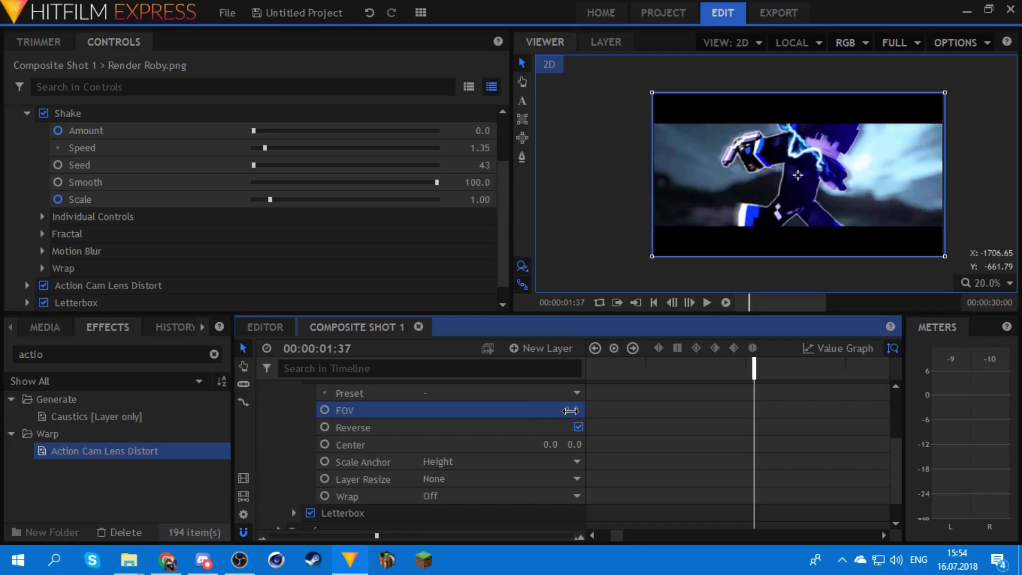
key("space")
key("space")
left_click_drag(570, 411, 664, 410)
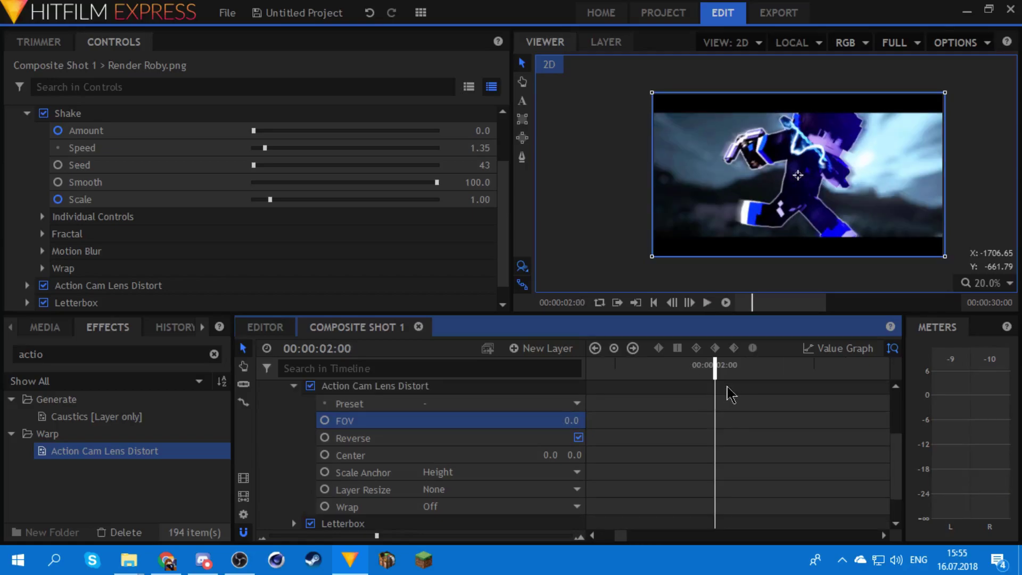
Step: Play to the first shake beat and add an FOV keyframe of 158.0 at 00:00:03:45
key("space")
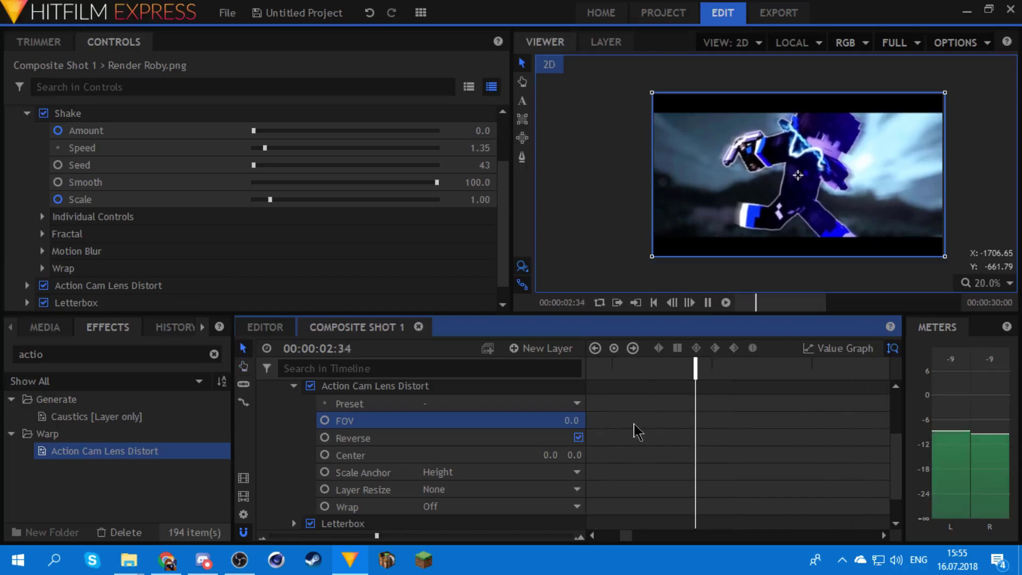
key("space")
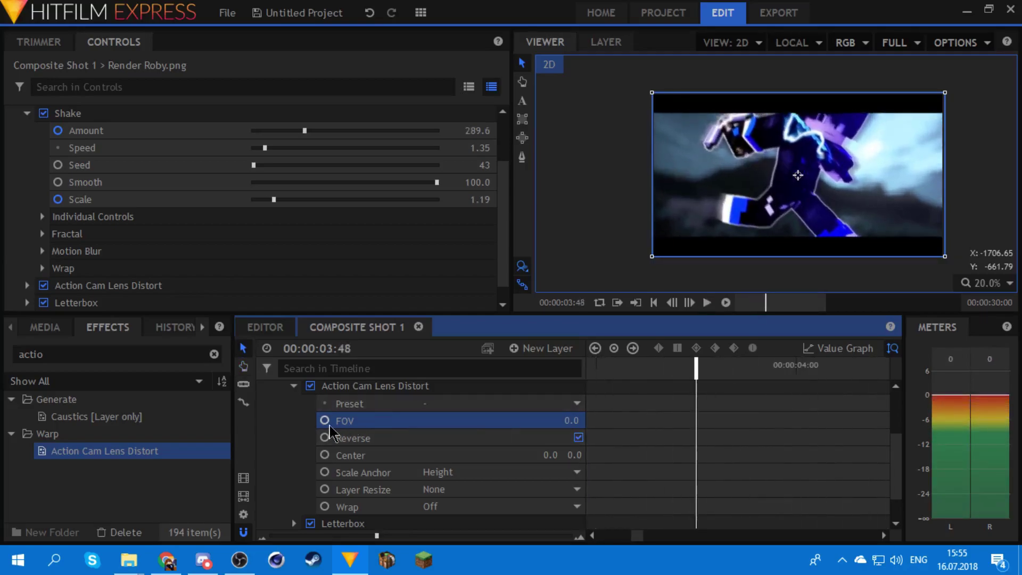
left_click_drag(695, 371, 670, 371)
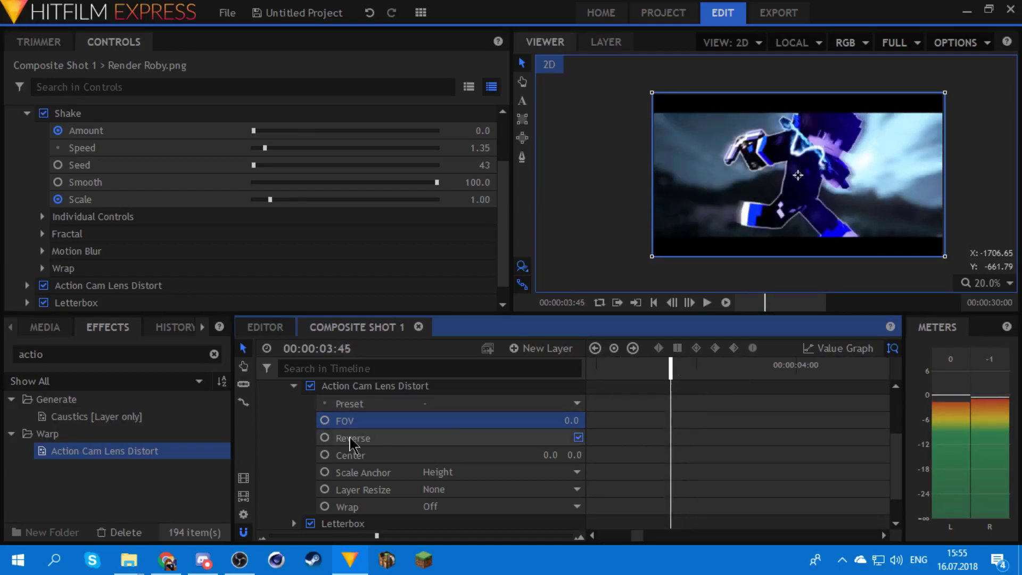
left_click(325, 420)
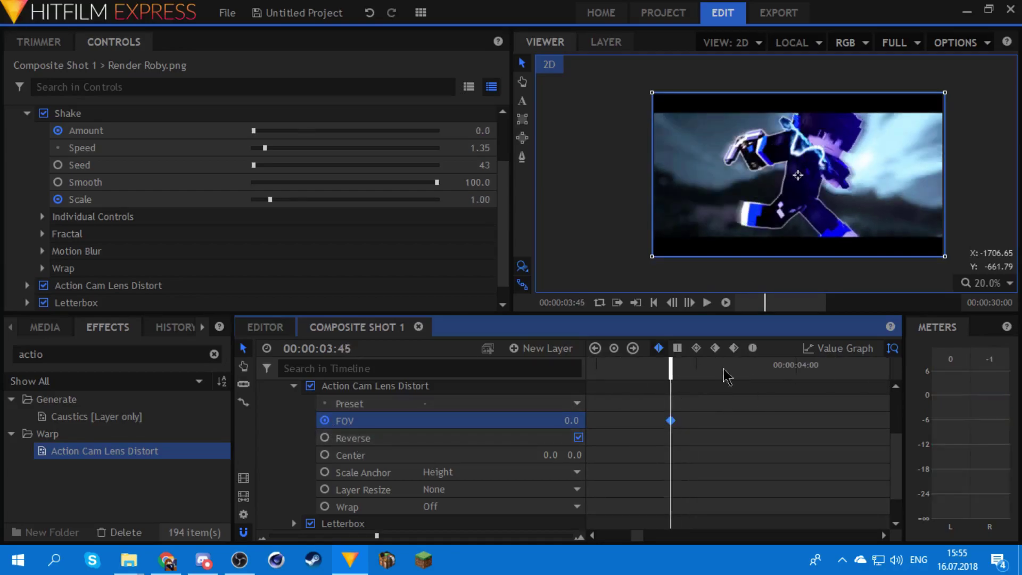
left_click_drag(571, 420, 652, 420)
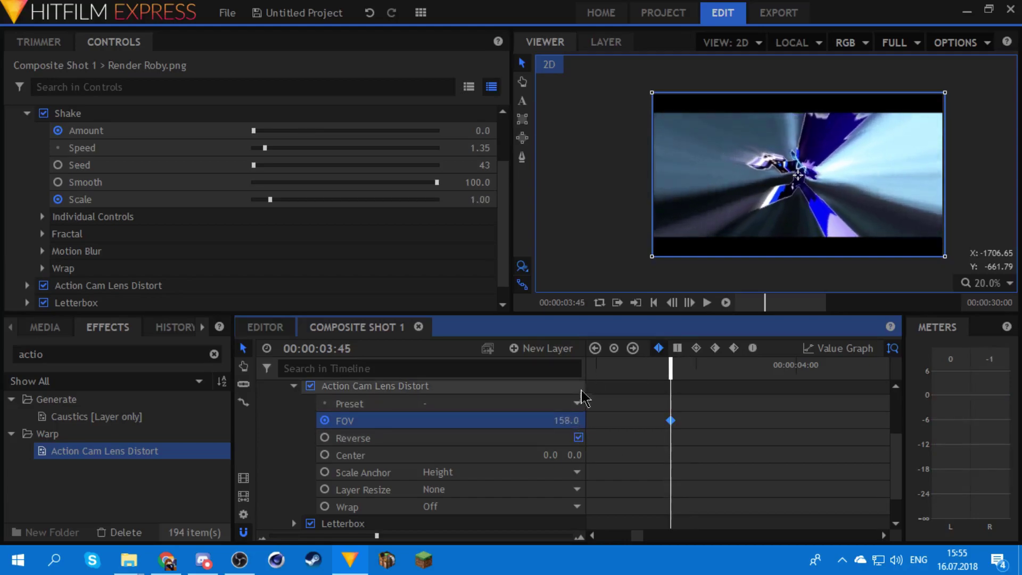
Step: Add an FOV keyframe of 0.0 at 00:00:03:11, ahead of the beat
left_click(631, 268)
left_click_drag(605, 461, 904, 456)
left_click_drag(818, 380, 599, 366)
left_click_drag(665, 418, 807, 430)
left_click_drag(723, 407, 828, 415)
left_click_drag(700, 371, 635, 377)
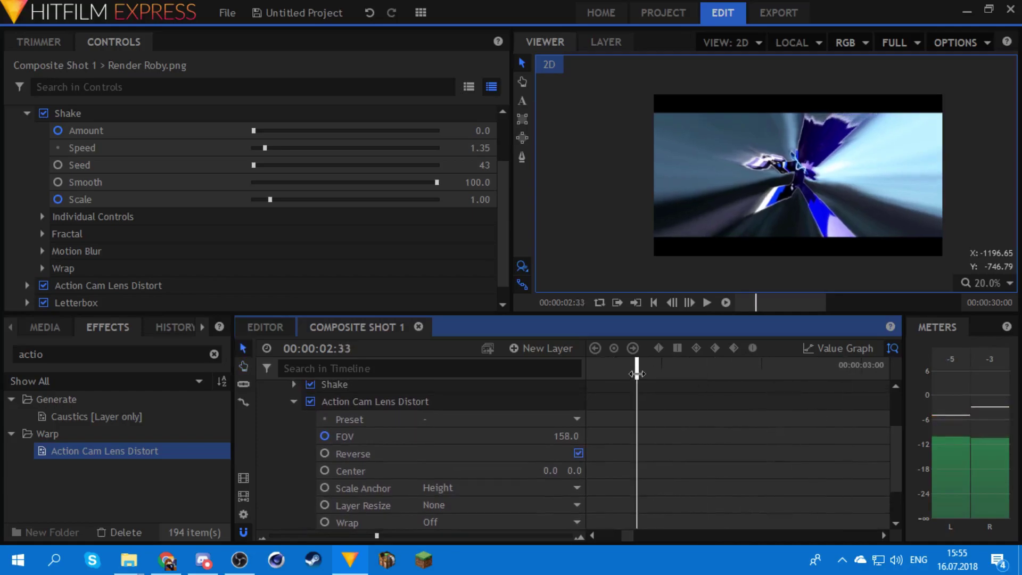
key("space")
left_click_drag(692, 433, 714, 435)
left_click(668, 374)
left_click_drag(571, 434, 484, 434)
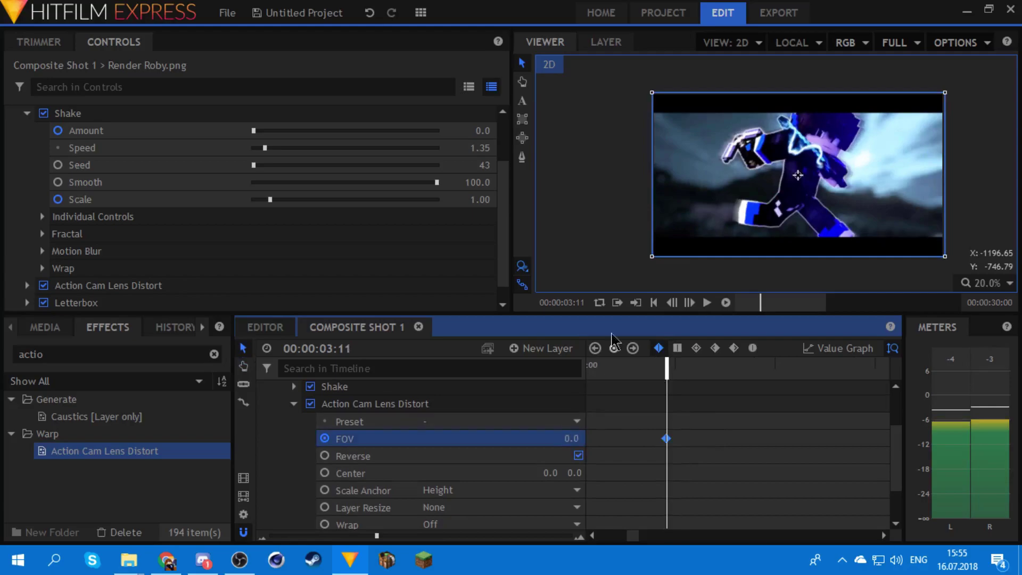
Step: Play through the lead-in and add an FOV keyframe of 0.0 just after the beat at 00:00:03:50
left_click(618, 263)
key("space")
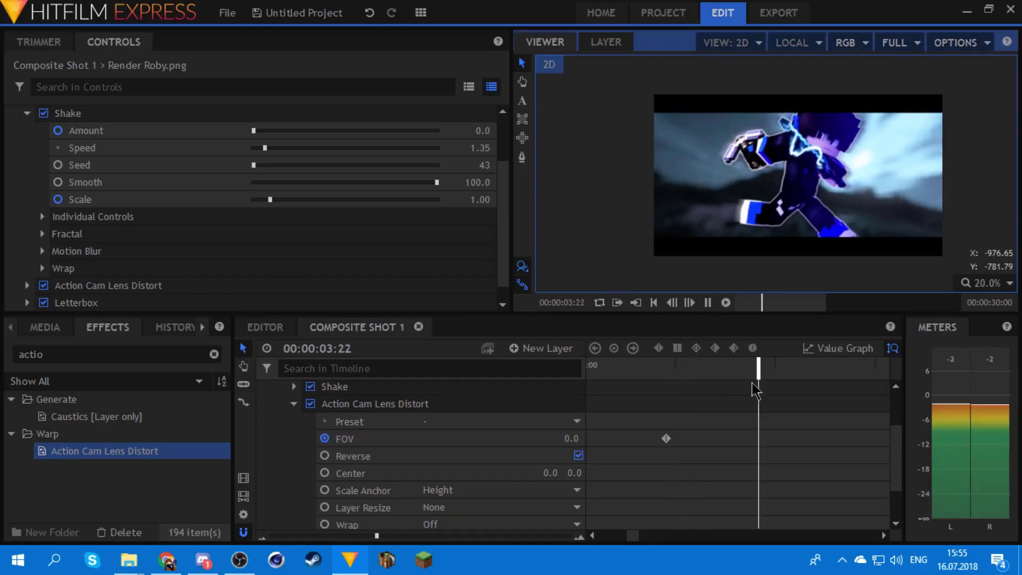
key("space")
left_click(663, 374)
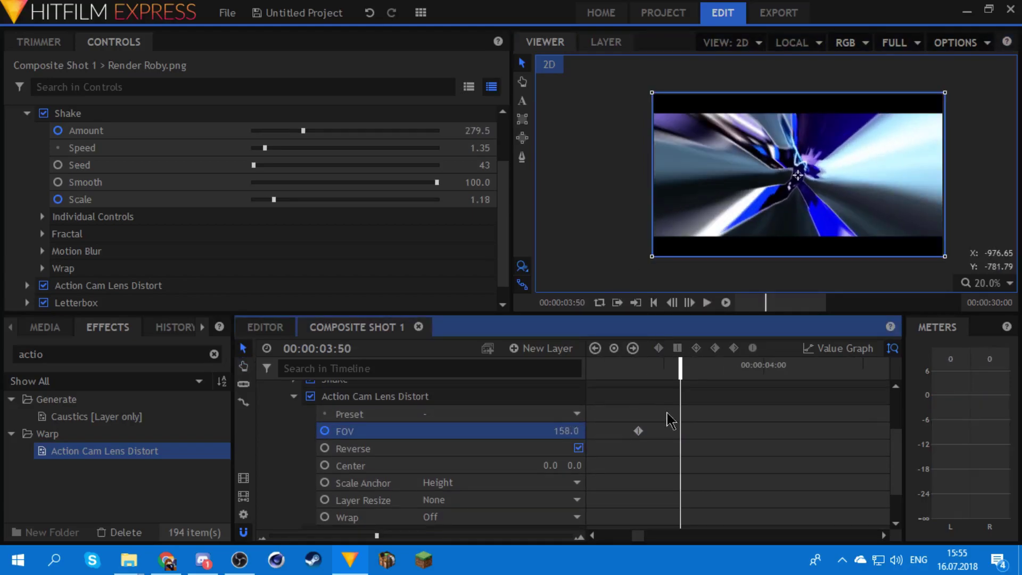
key("h")
left_click_drag(669, 416, 769, 424)
key("v")
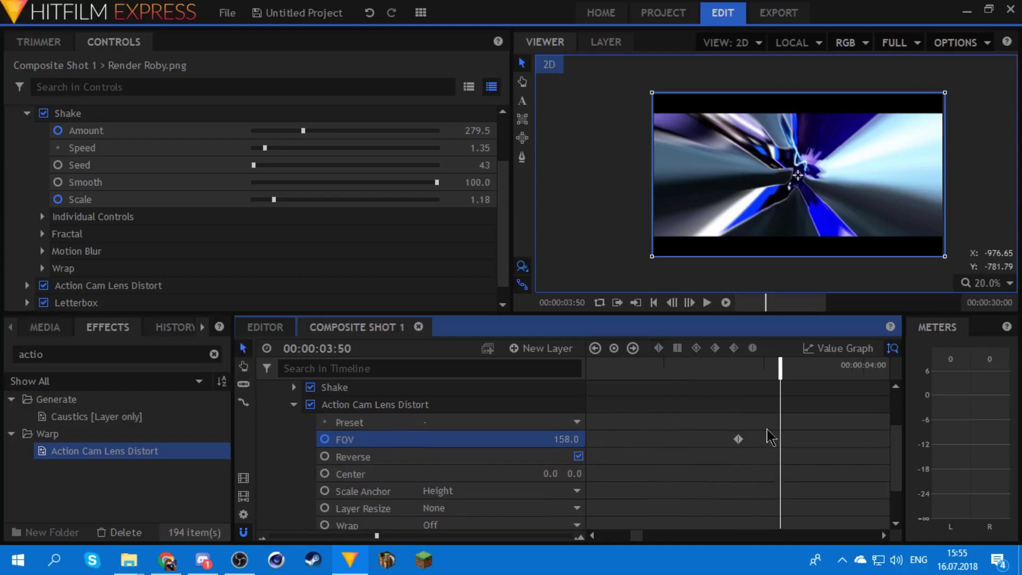
key("h")
left_click_drag(732, 435, 691, 442)
key("v")
left_click_drag(567, 449, 482, 449)
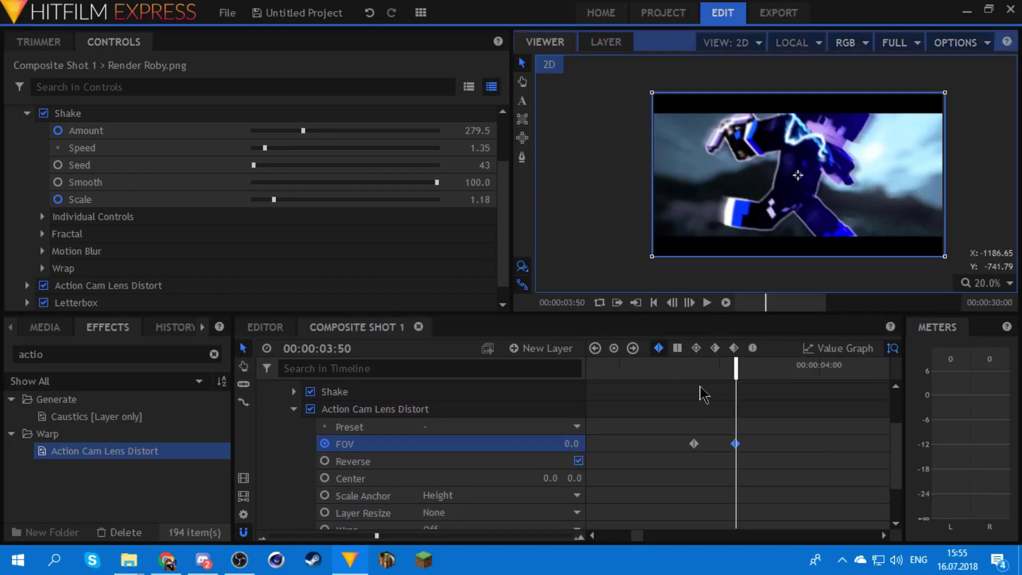
Step: Play back the section around the FOV keyframes to review the lens distortion and its keyframe types
left_click(614, 230)
left_click_drag(742, 456, 1019, 452)
left_click(652, 365)
key("space")
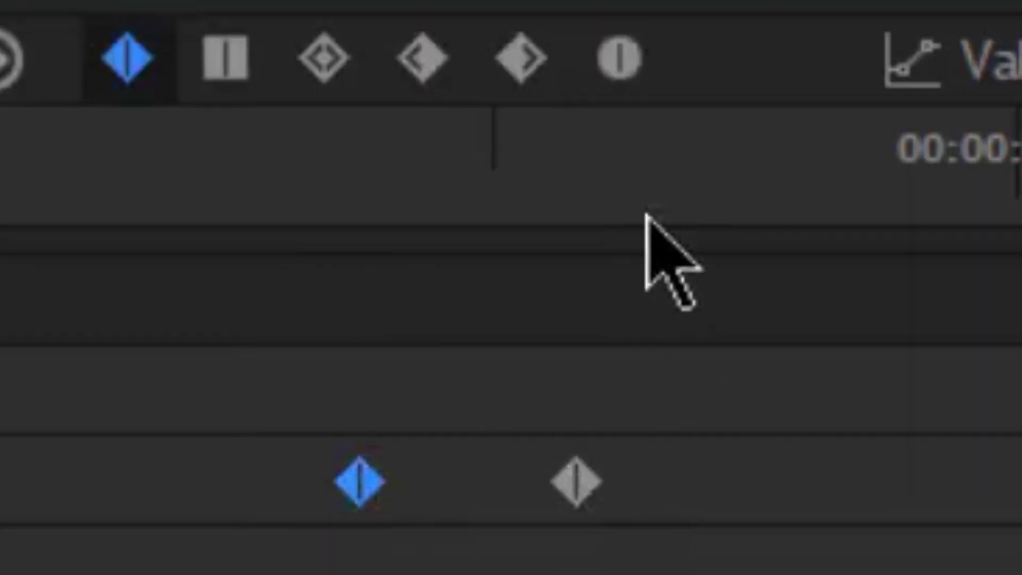
left_click(601, 68)
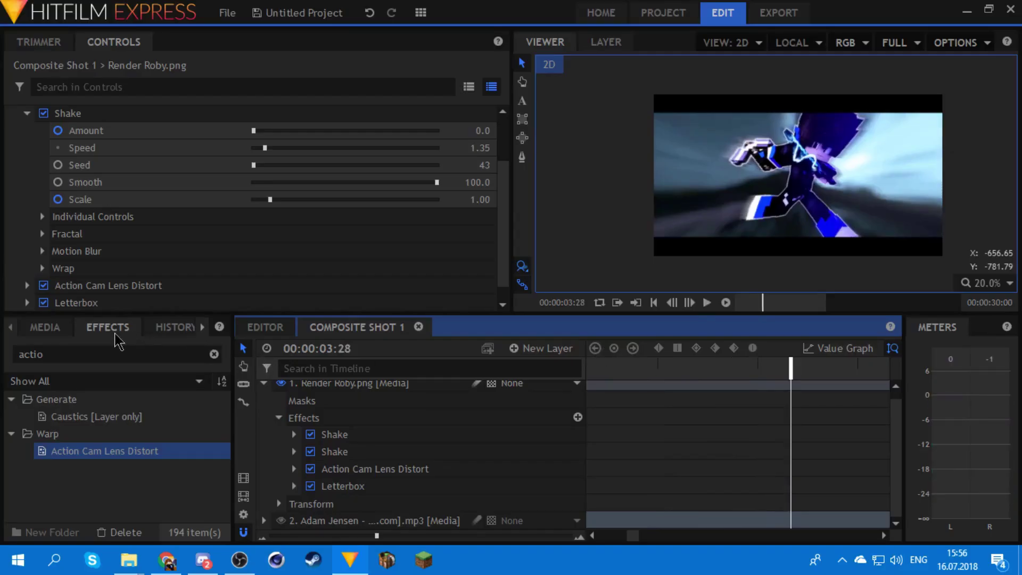
Step: Search the effects for neon glow and add Neon Glow to the image layer between Action Cam Lens Distort and Letterbox
left_click(94, 352)
key("ctrl+a")
type("ne")
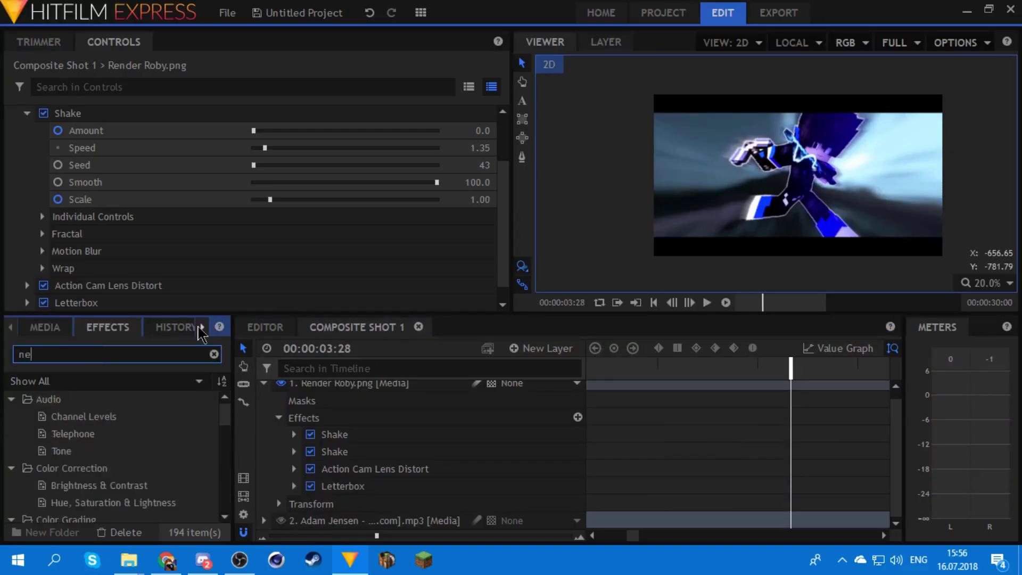
type("on glow")
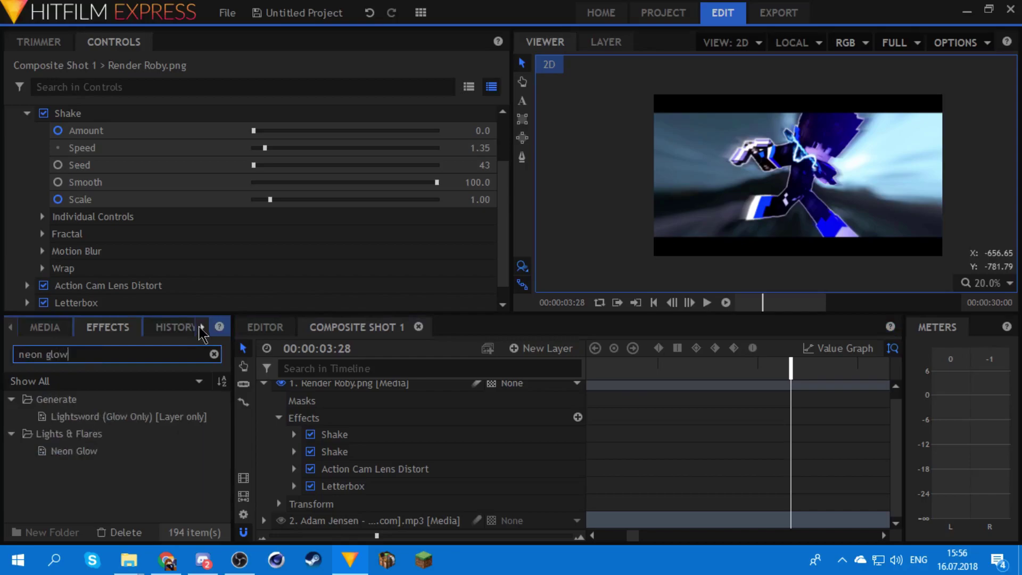
left_click_drag(56, 443, 394, 490)
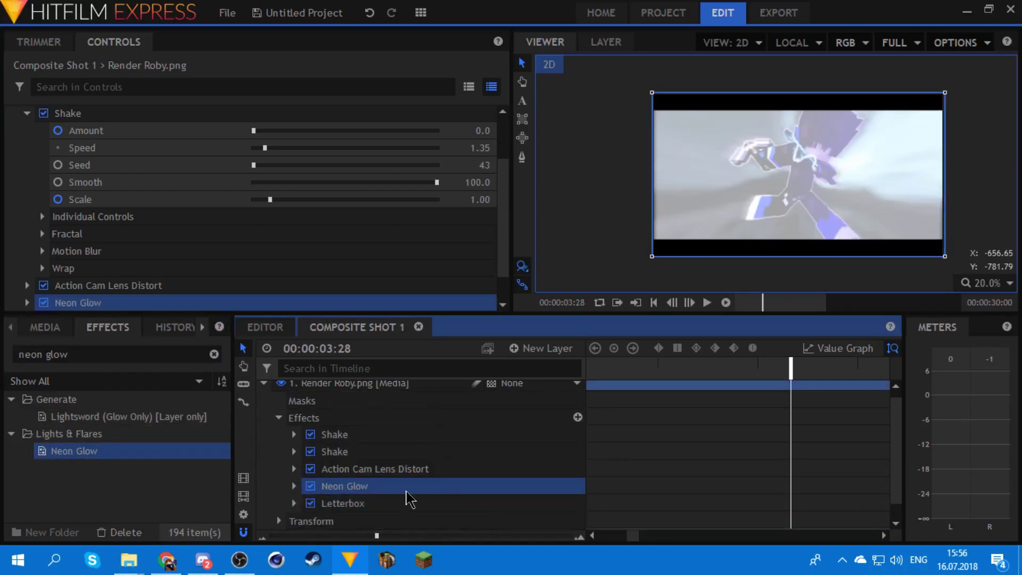
Step: Inspect the glow at the image's edge and set the Neon Glow color to 234, 255, 252
scroll(379, 467, "down", 1)
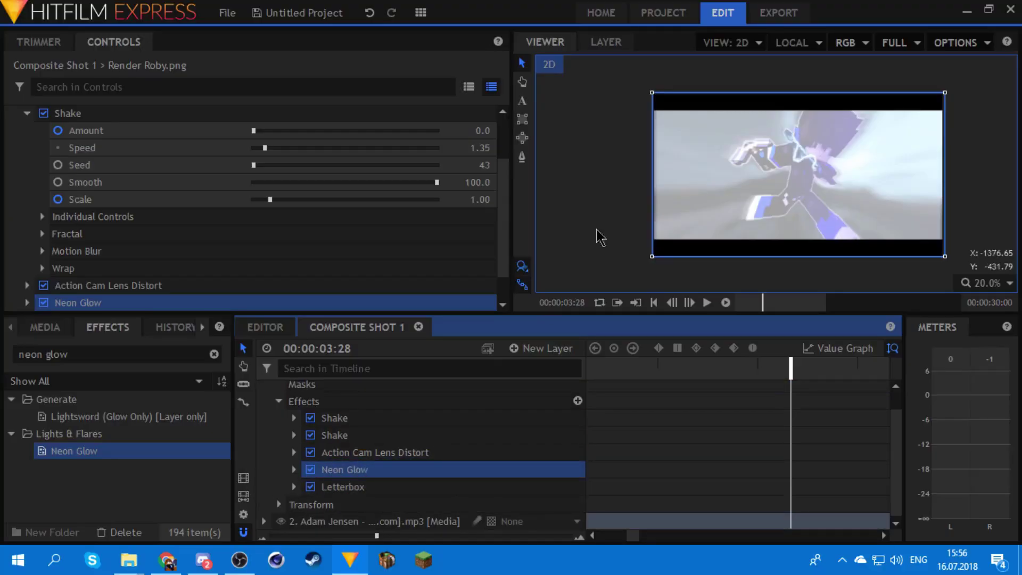
left_click(612, 191)
scroll(668, 158, "up", 5)
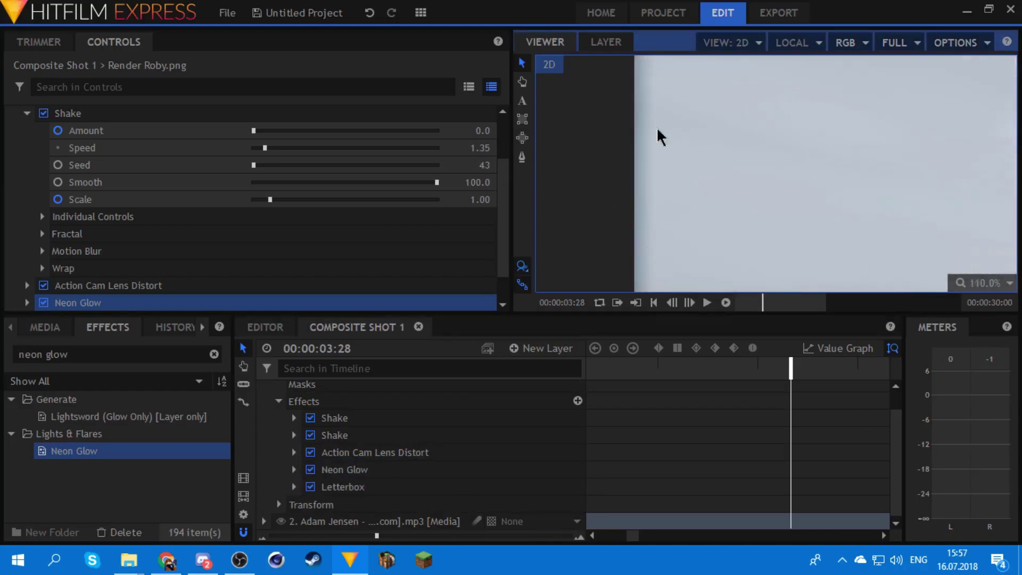
scroll(638, 215, "down", 5)
left_click_drag(836, 222, 924, 150)
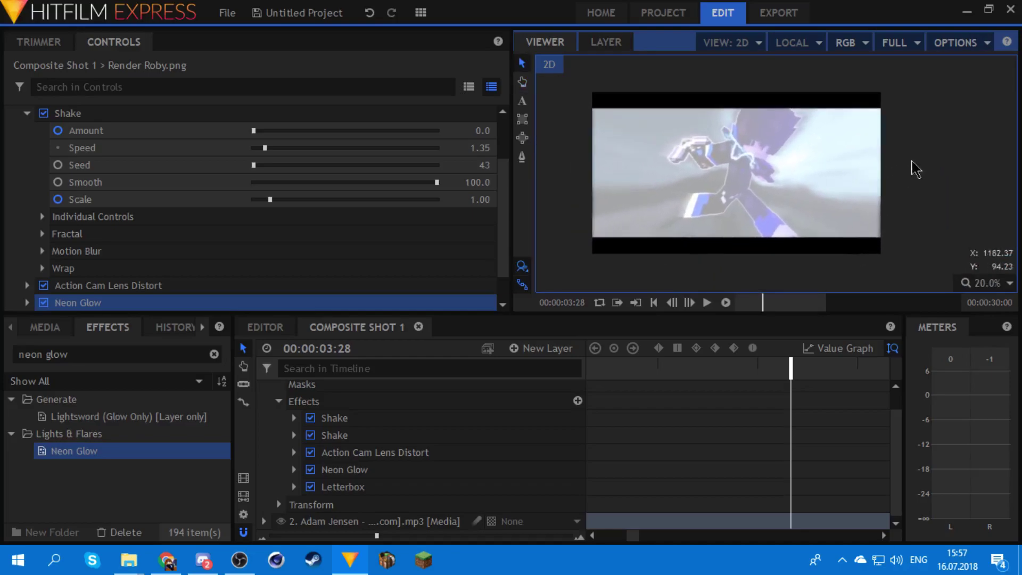
left_click(294, 469)
scroll(329, 470, "down", 1)
left_click(578, 455)
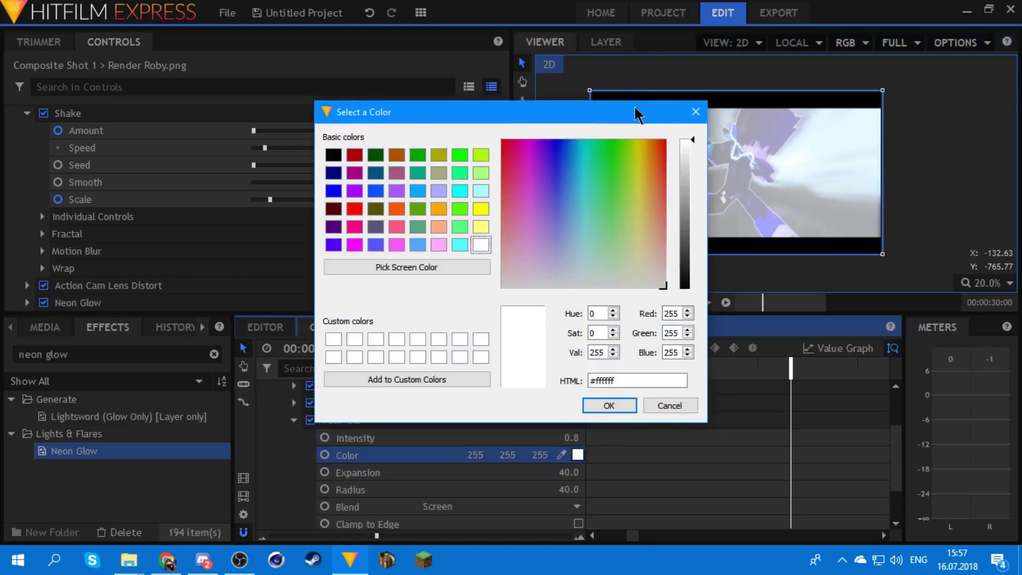
left_click_drag(637, 105, 418, 108)
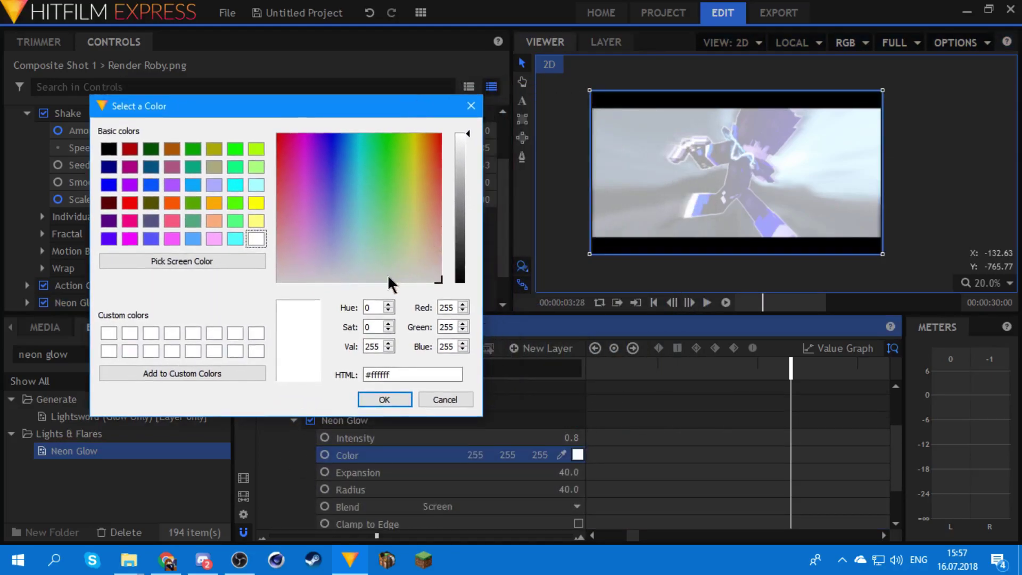
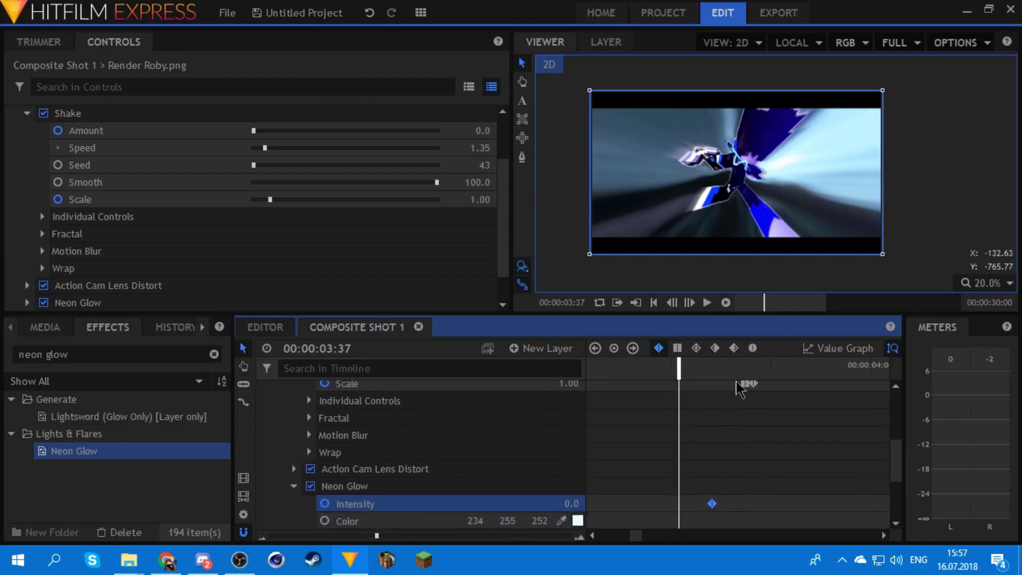
Step: Move the Neon Glow Intensity keyframe of 0.0 to the beat at 00:00:03:45
left_click(745, 371)
left_click_drag(710, 501, 745, 503)
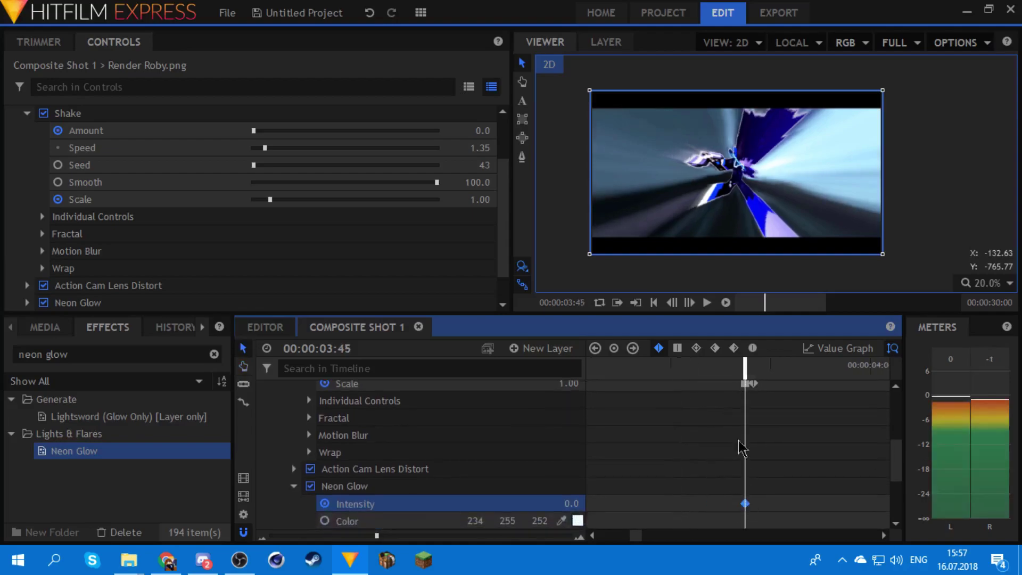
Step: Make the Neon Glow Intensity keyframe at 00:00:03:45 constant and set Intensity to 0.8 at 00:00:03:46
left_click(679, 349)
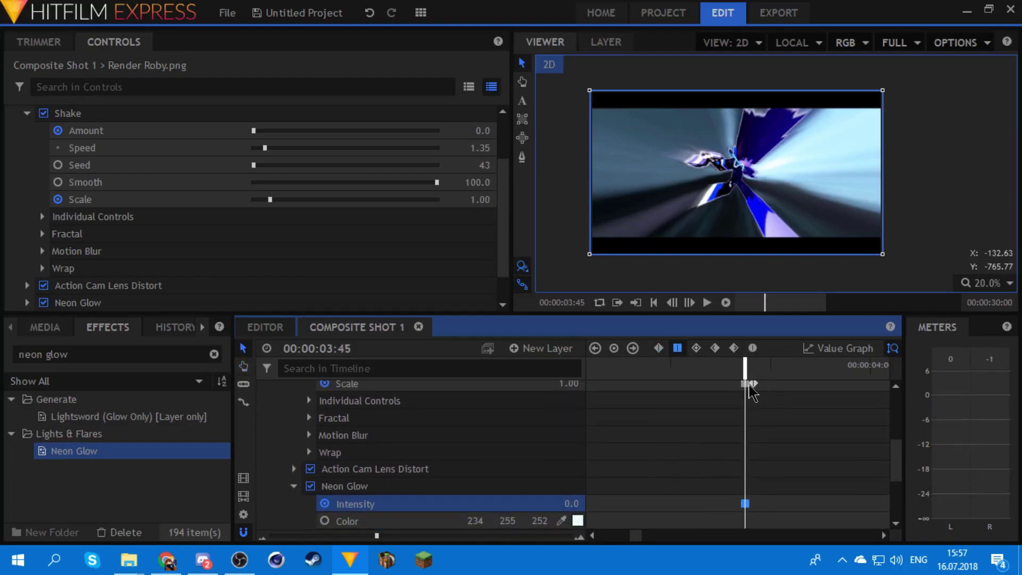
left_click(749, 369)
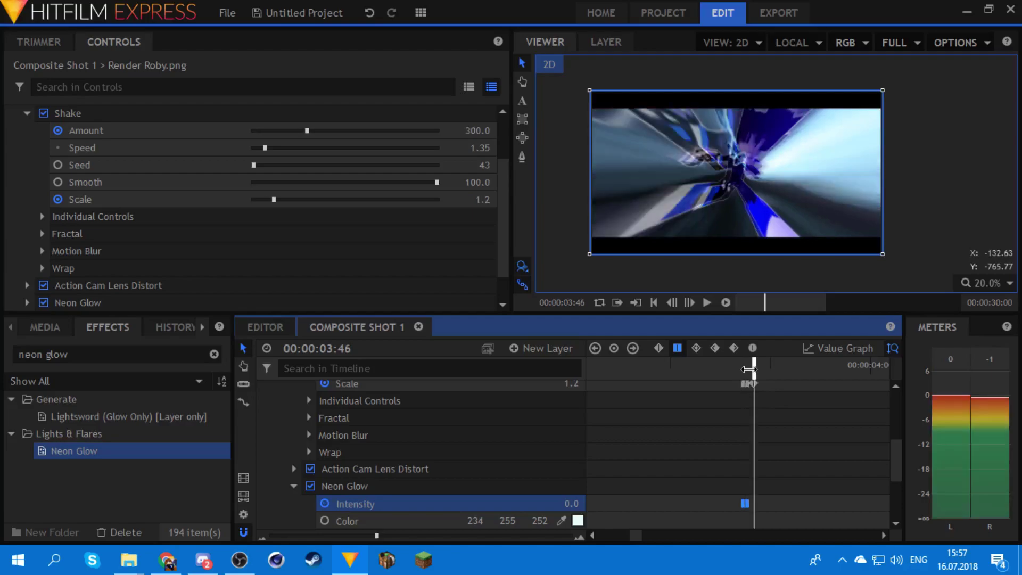
left_click(570, 503)
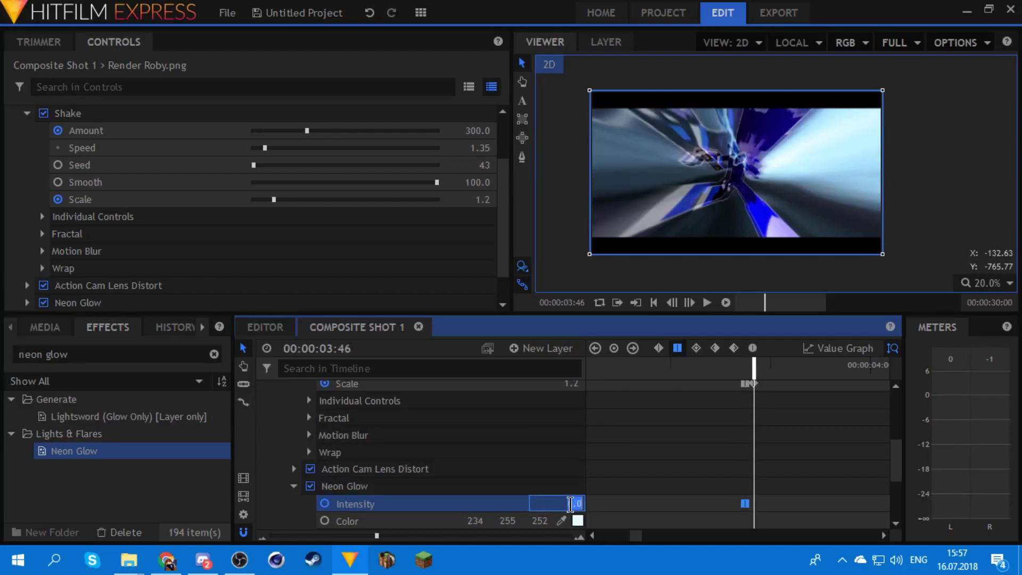
key("Return")
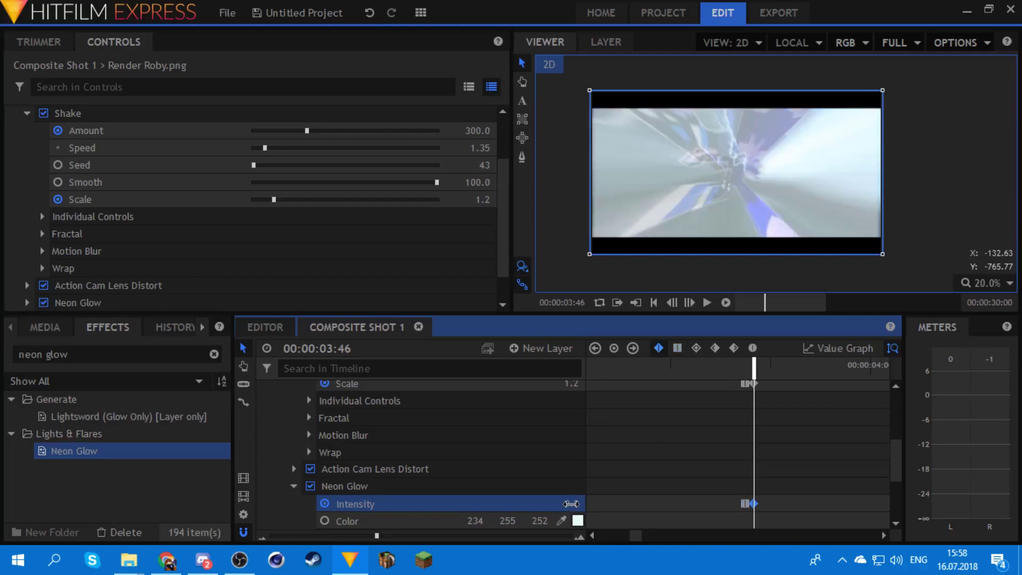
Step: Set the Neon Glow Intensity to 0.0 at 00:00:04:12 so the flash fades out
left_click_drag(775, 458, 708, 492)
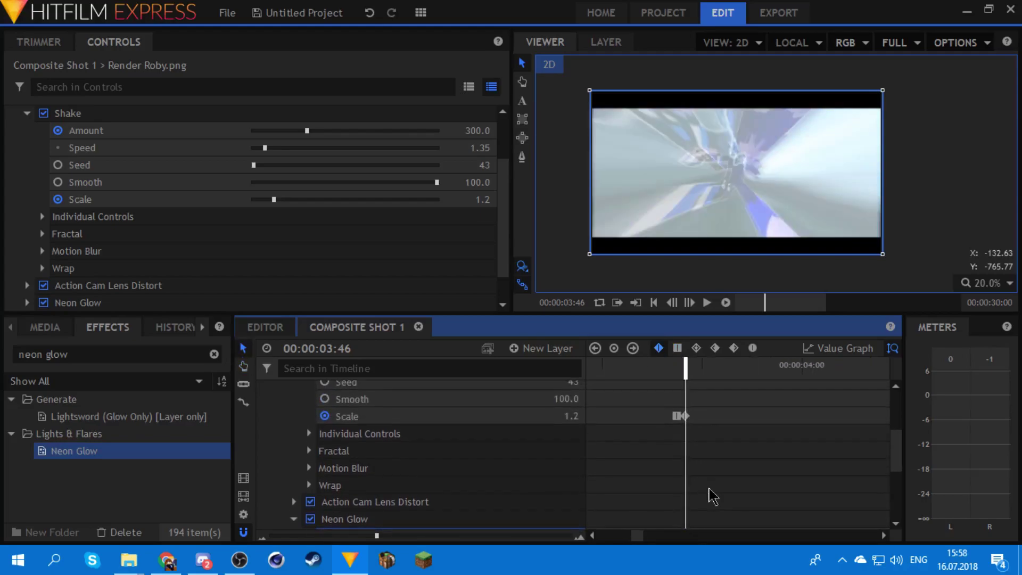
scroll(709, 484, "down", 2)
left_click_drag(755, 464, 687, 484)
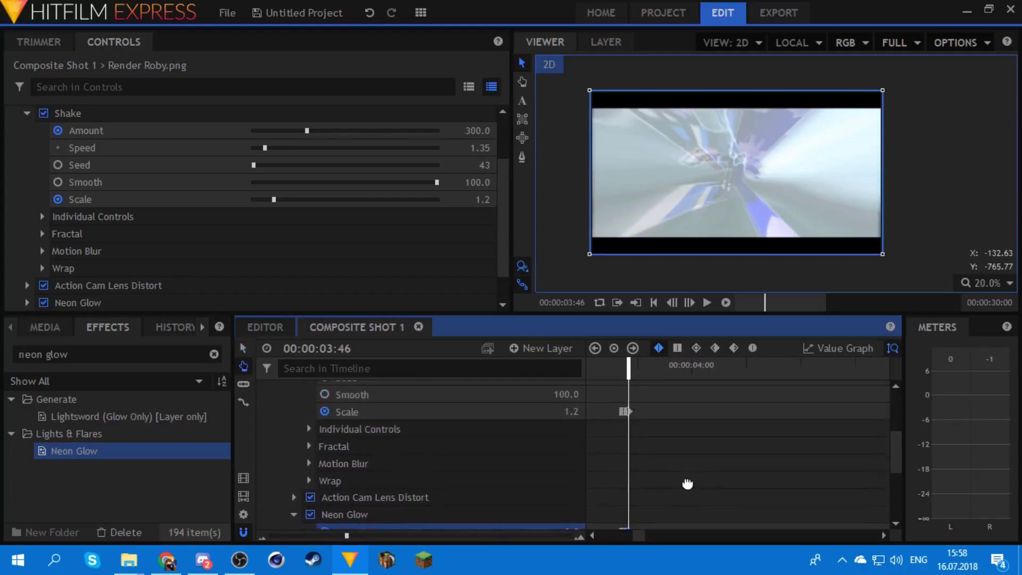
left_click_drag(718, 403, 699, 454)
scroll(758, 461, "up", 1)
scroll(787, 449, "down", 6)
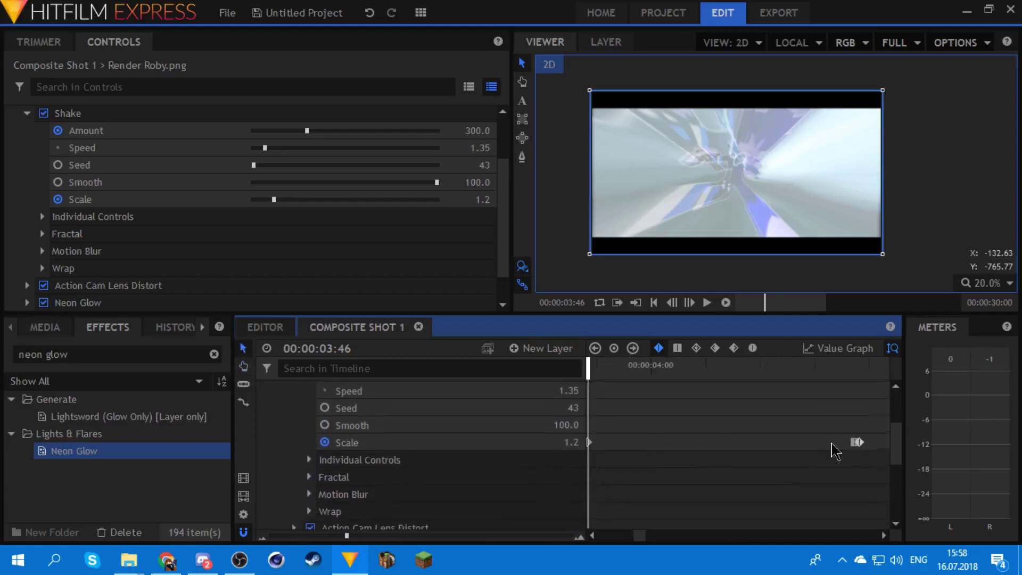
scroll(695, 451, "up", 2)
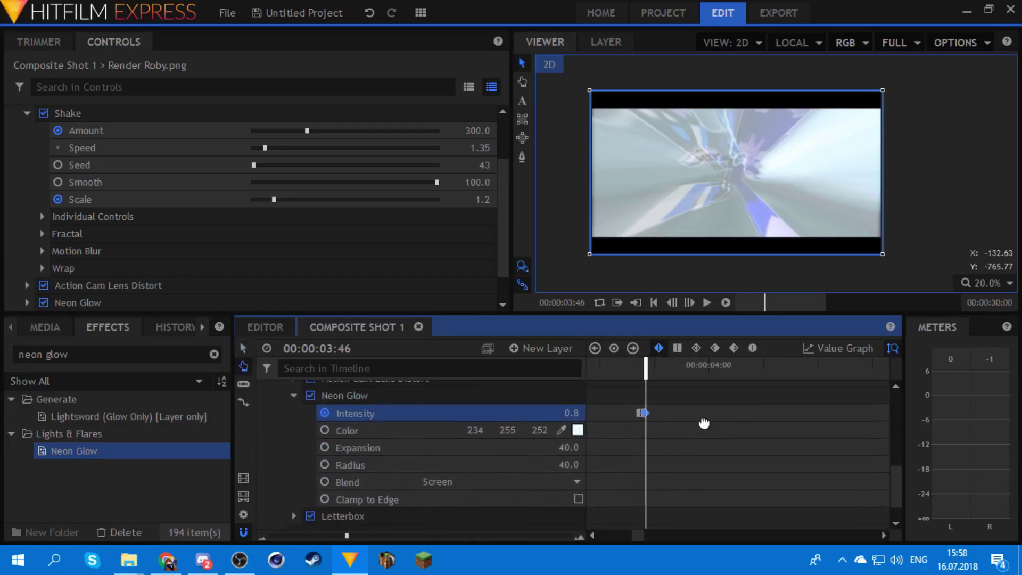
scroll(647, 443, "down", 1)
scroll(669, 423, "up", 1)
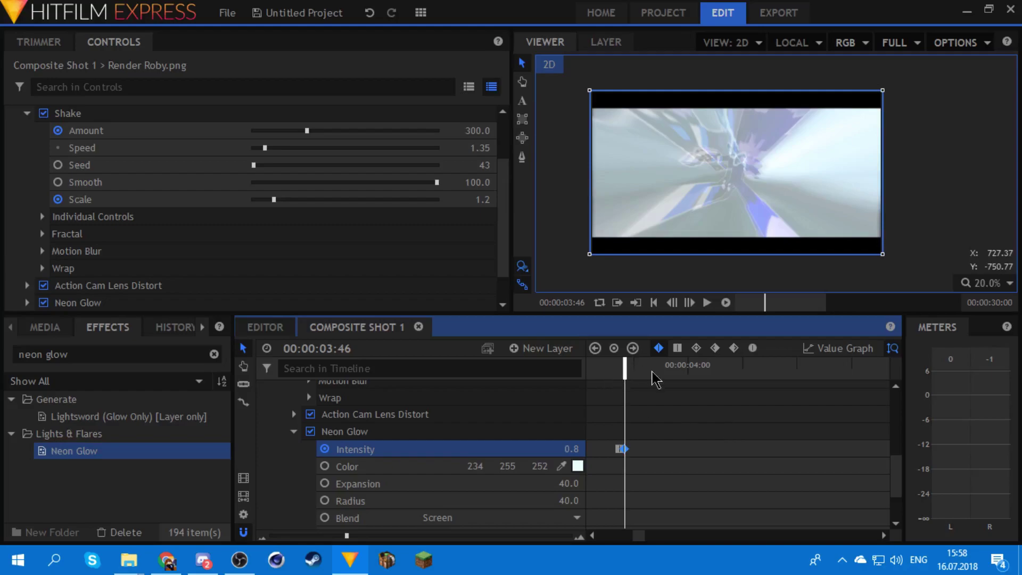
key("space")
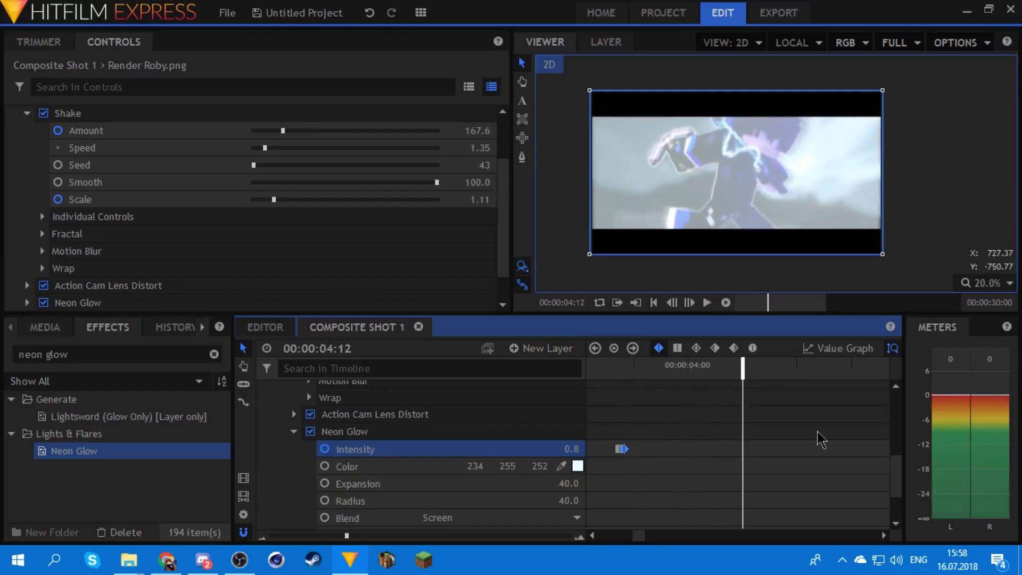
scroll(817, 431, "up", 2)
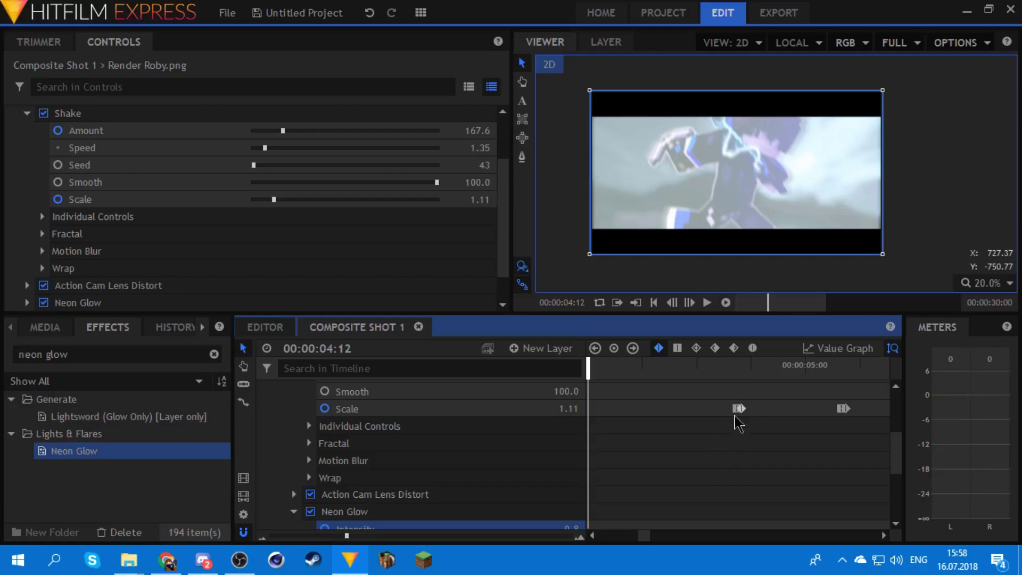
scroll(822, 428, "down", 3)
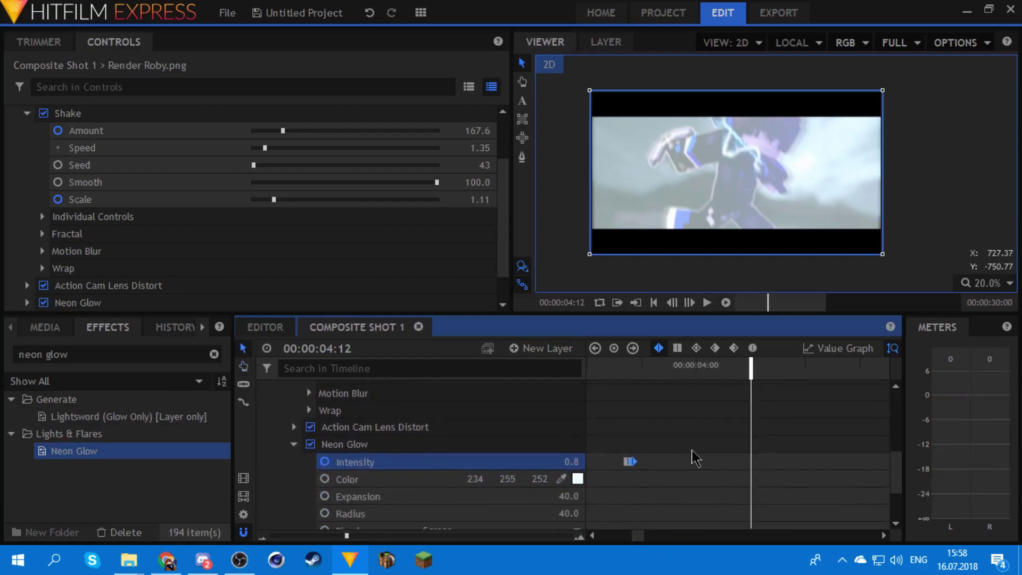
scroll(692, 449, "down", 1)
left_click_drag(571, 445, 546, 444)
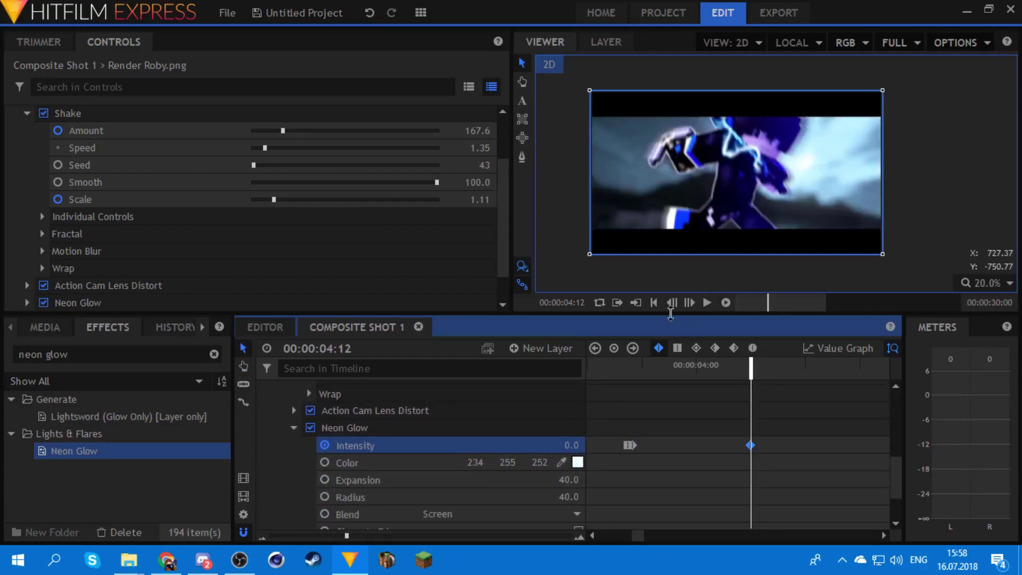
Step: Play back the section around the three Intensity keyframes to review the glow flash
left_click(611, 378)
key("space")
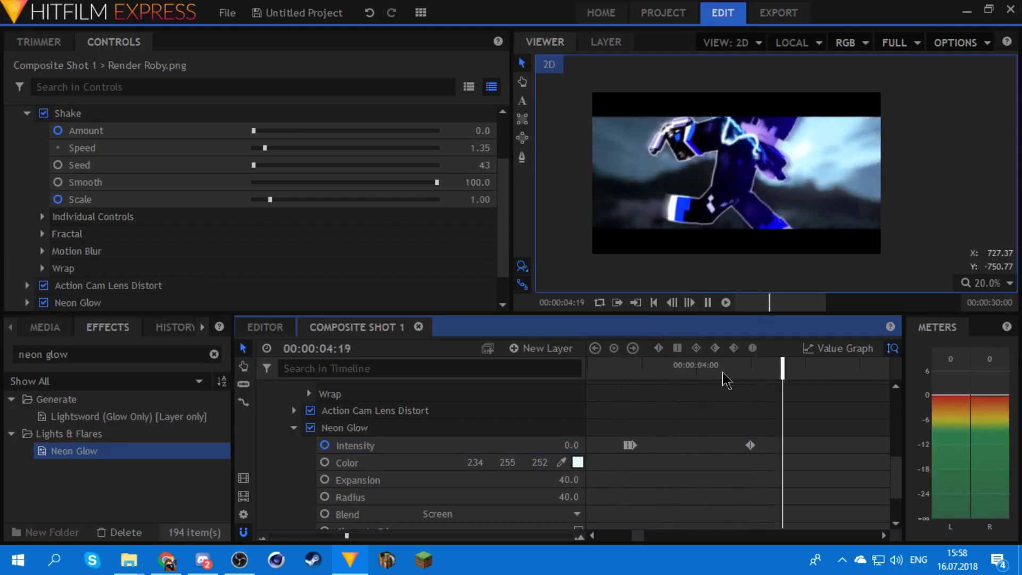
key("space")
Step: Copy the three Neon Glow Intensity keyframes and paste them at the Shake Scale keyframe at 00:00:04:45
mouse_move(792, 437)
left_mouse_down()
mouse_move(577, 467)
mouse_move(694, 484)
mouse_move(735, 465)
mouse_move(673, 479)
mouse_move(629, 472)
mouse_move(679, 454)
mouse_move(807, 445)
left_mouse_up()
key("h")
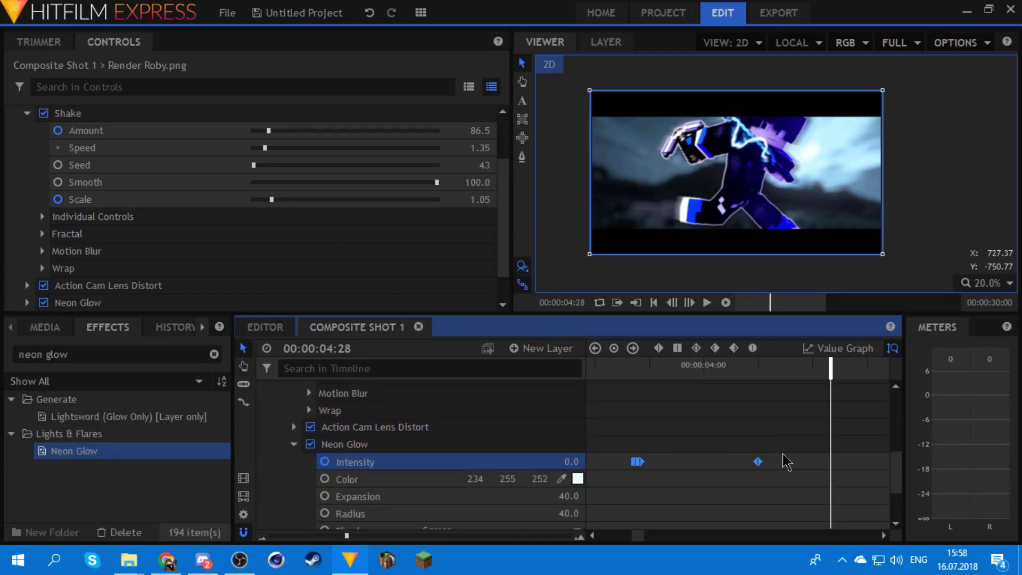
scroll(680, 434, "up", 3)
left_click(636, 376)
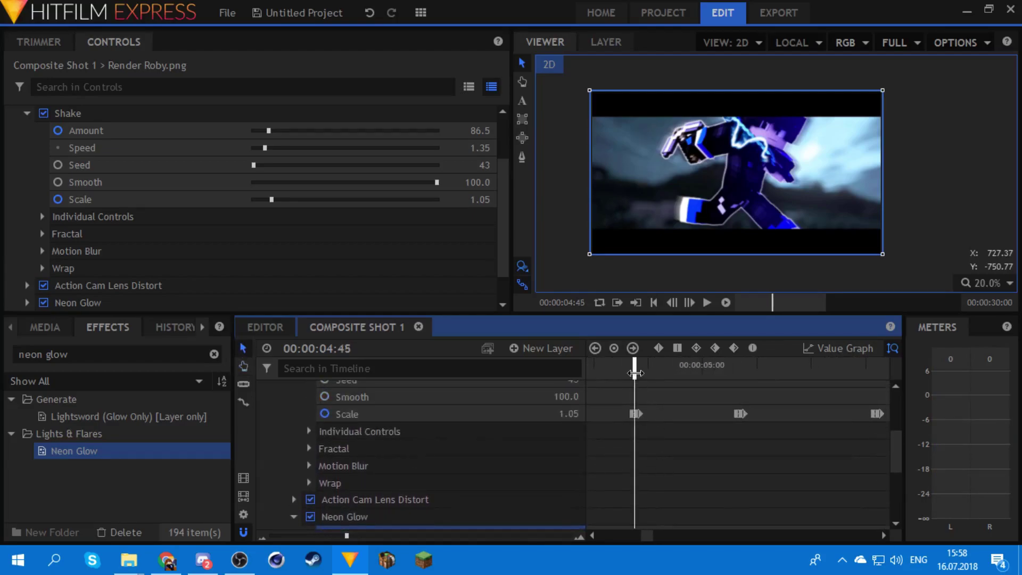
left_click_drag(738, 418, 718, 421)
left_click_drag(763, 462, 751, 422)
left_click_drag(731, 453, 697, 492)
key("Delete")
Step: Delete the last keyframe of the pasted glow group and paste the copied Intensity keyframes at 00:00:05:08
left_click_drag(735, 432, 729, 458)
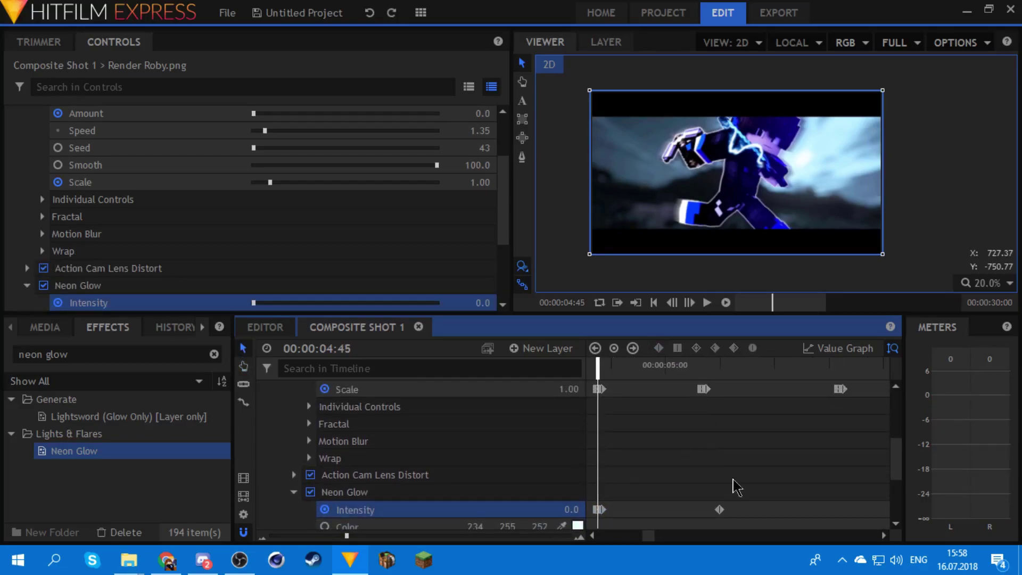
left_click(719, 509)
left_click(697, 364)
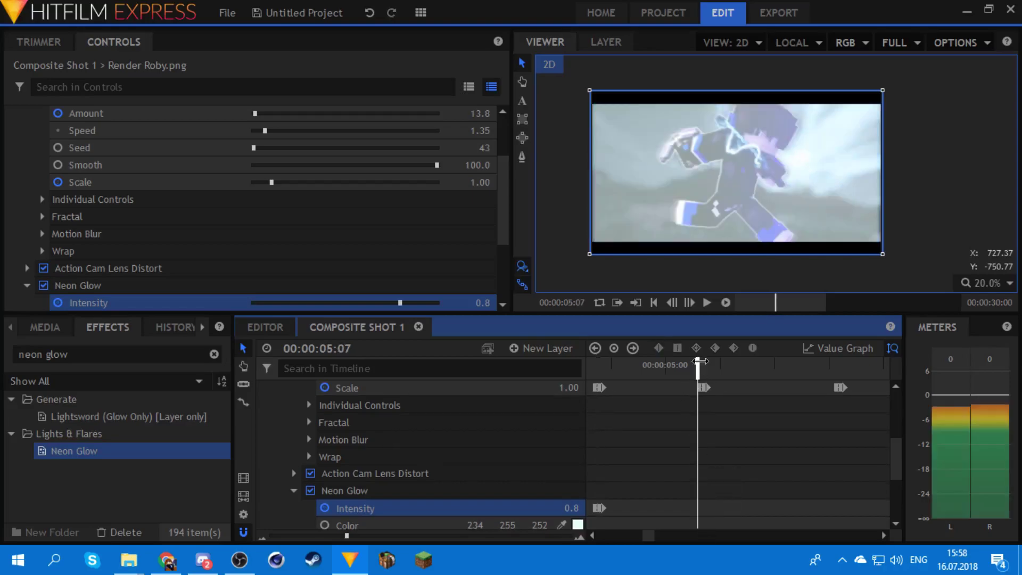
left_click_drag(698, 363, 702, 362)
key("ctrl+v")
Step: Paste the copied Intensity keyframes at each following Shake Scale keyframe pair, up to the beat at 00:00:09:35
left_click_drag(797, 421, 706, 431)
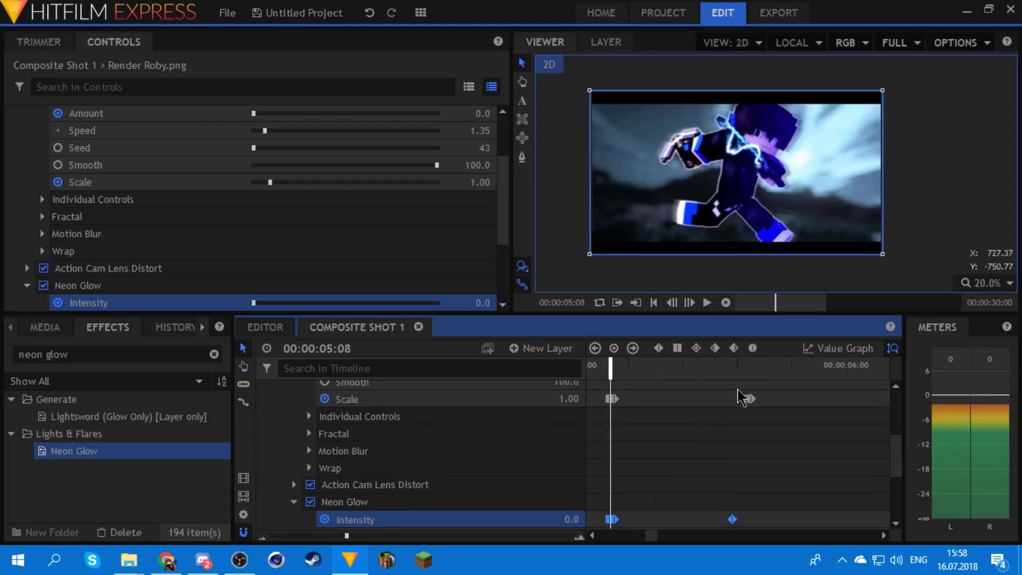
left_click(743, 374)
left_click(746, 373)
key("ctrl+v")
mouse_move(793, 431)
left_mouse_down()
mouse_move(588, 438)
mouse_move(776, 429)
left_mouse_up()
left_click(784, 368)
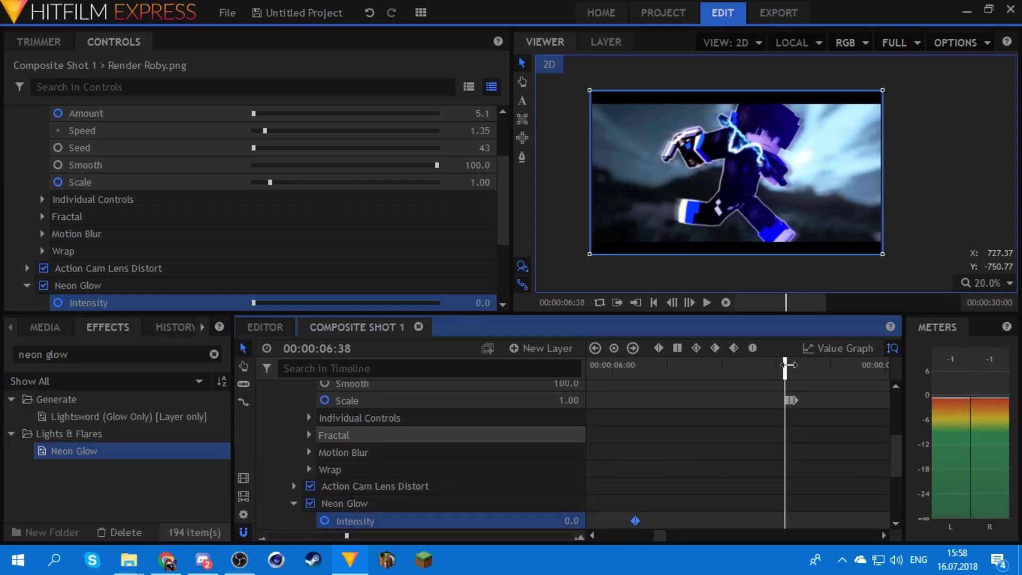
left_click(750, 365)
left_click_drag(878, 426, 596, 416)
left_click(814, 365)
key("ctrl+v")
left_click(707, 365)
key("ctrl+v")
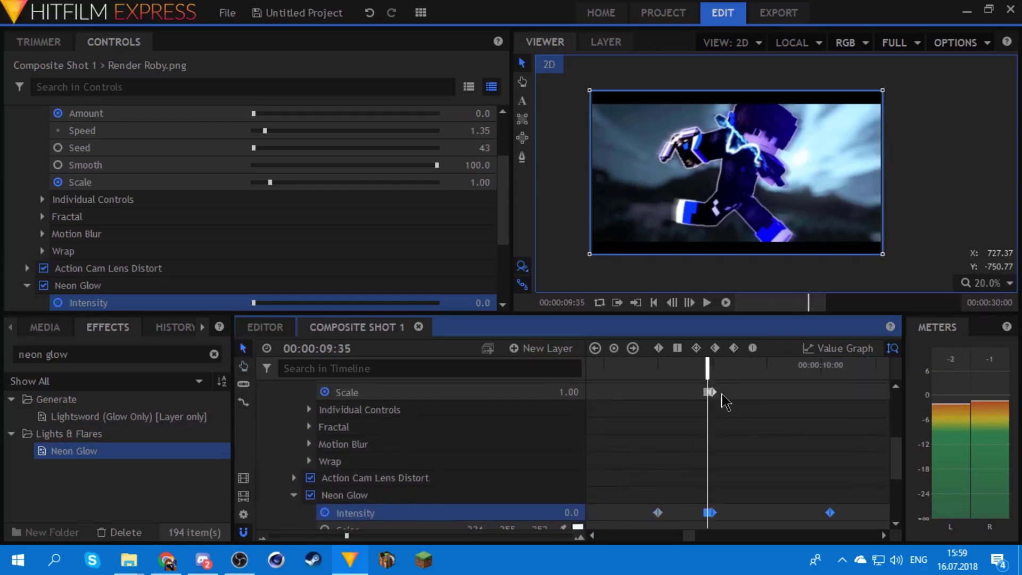
Step: Play back the composite from the start to review all glow flashes, and collapse the Neon Glow properties
left_click_drag(841, 442, 697, 447)
key("Home")
key("space")
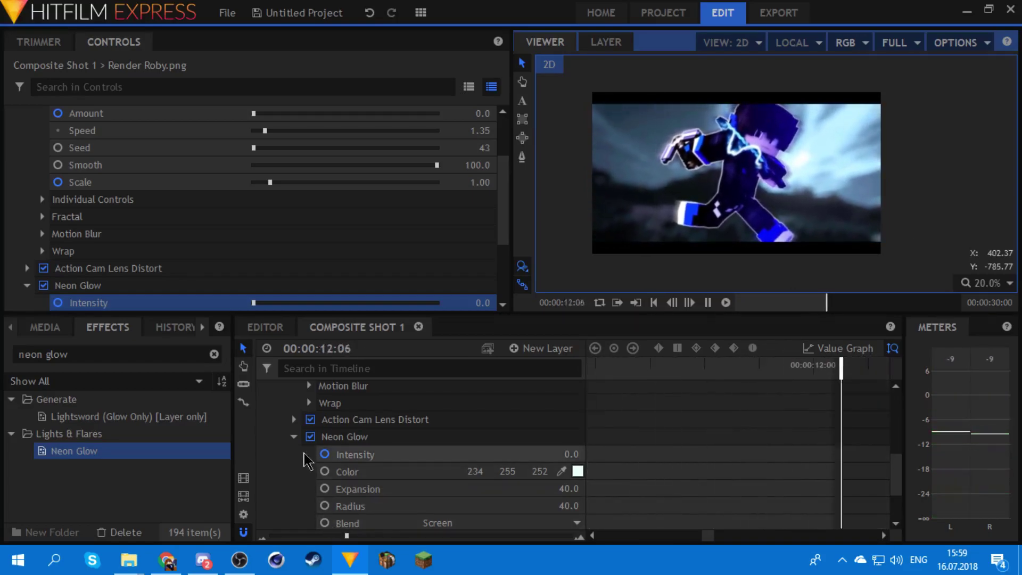
left_click(294, 436)
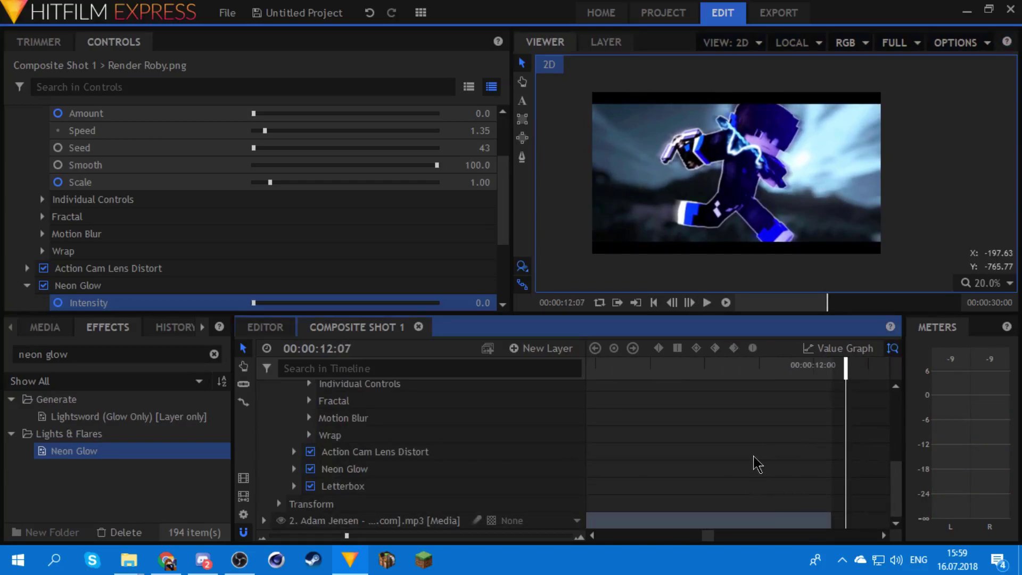
left_click(660, 347)
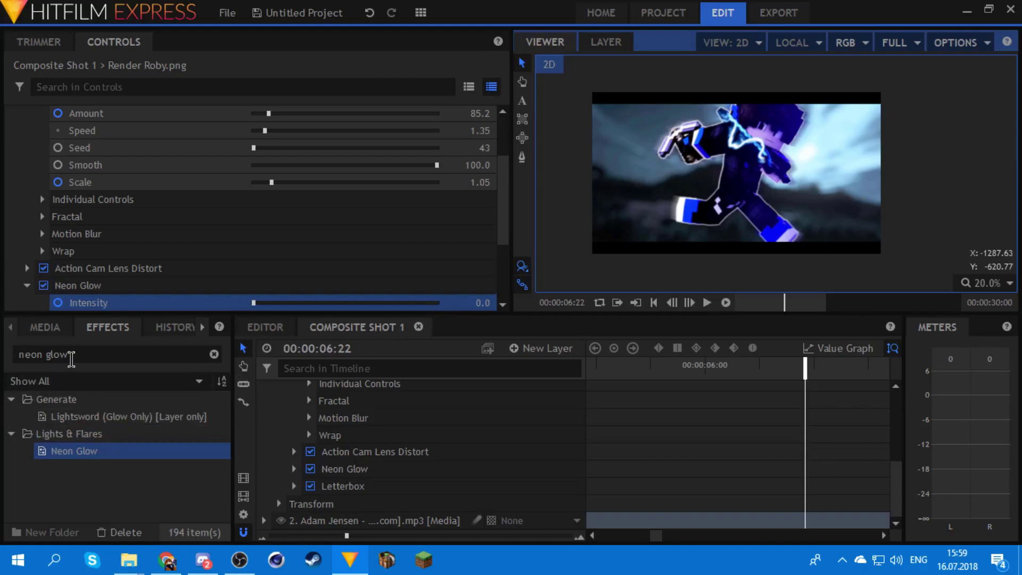
Step: Clear the effects search and add the Waves effect from Distort between Action Cam Lens Distort and Neon Glow
left_click(76, 355)
key("ctrl+a")
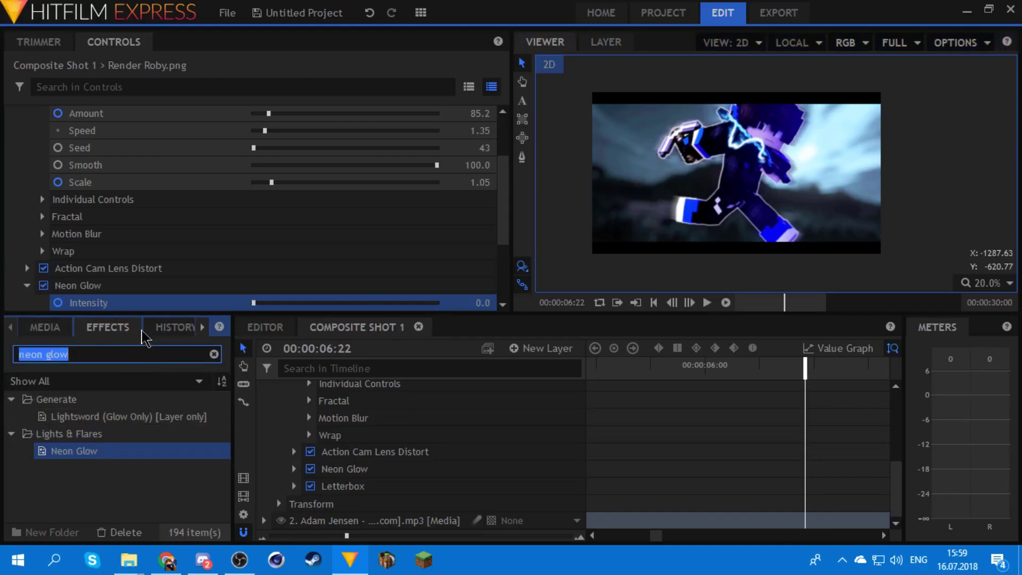
key("BackSpace")
left_click(13, 485)
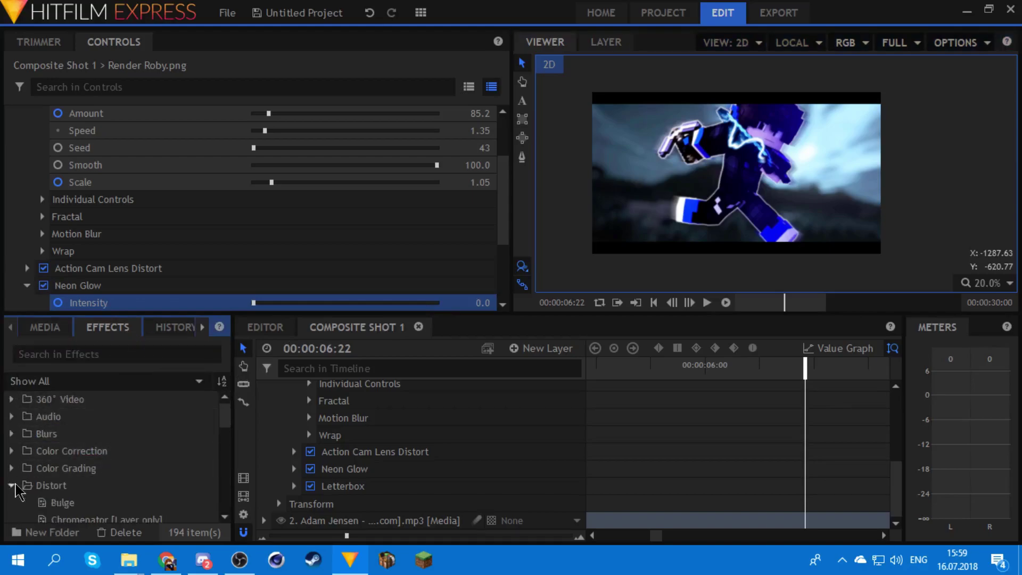
scroll(53, 457, "down", 3)
scroll(86, 461, "up", 1)
scroll(93, 457, "down", 3)
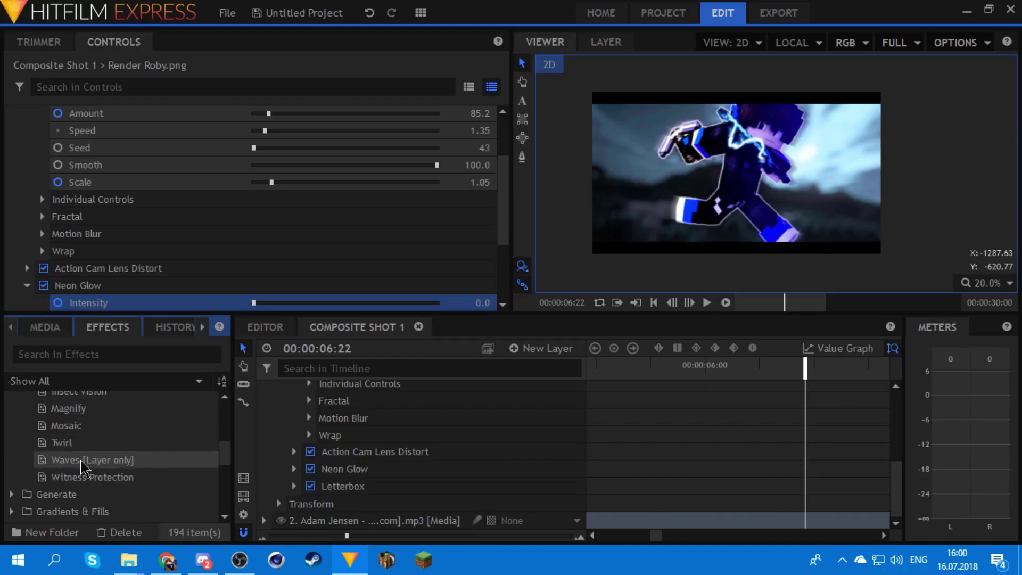
left_click_drag(112, 453, 355, 469)
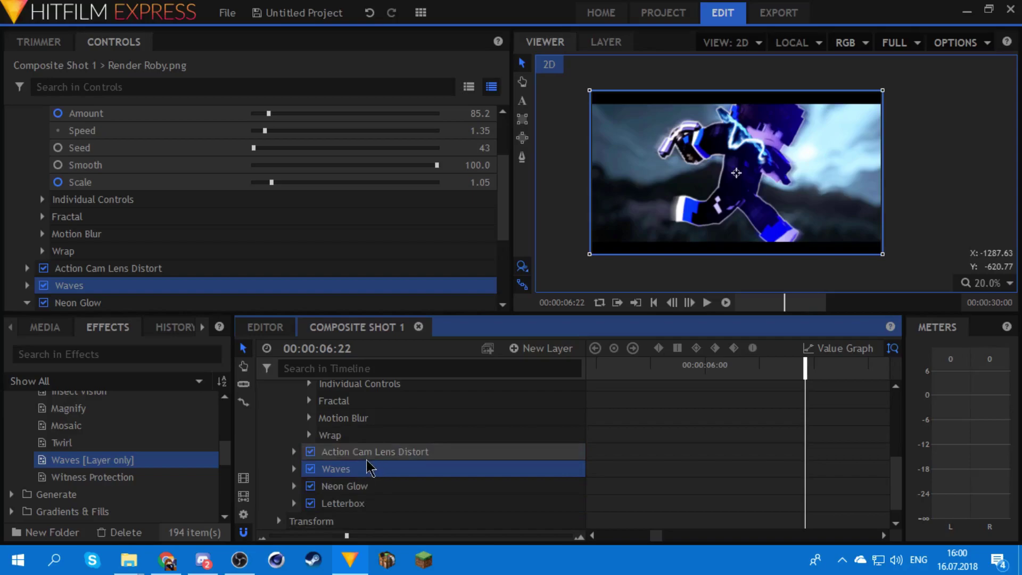
Step: Collapse the second Shake, expand the Waves properties and place the playhead on the beat at 00:00:03:46
scroll(319, 447, "up", 4)
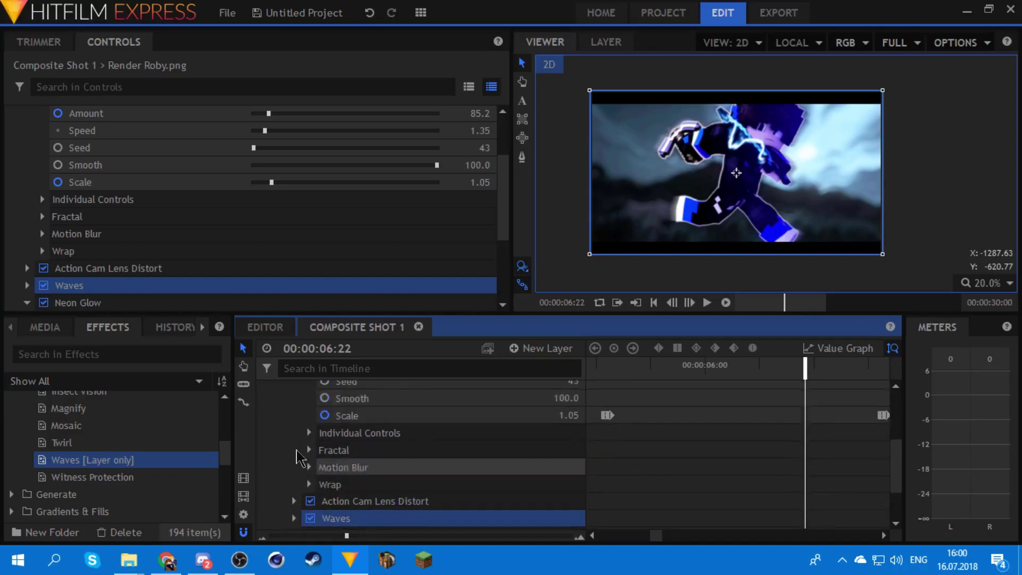
scroll(311, 433, "up", 1)
left_click(293, 428)
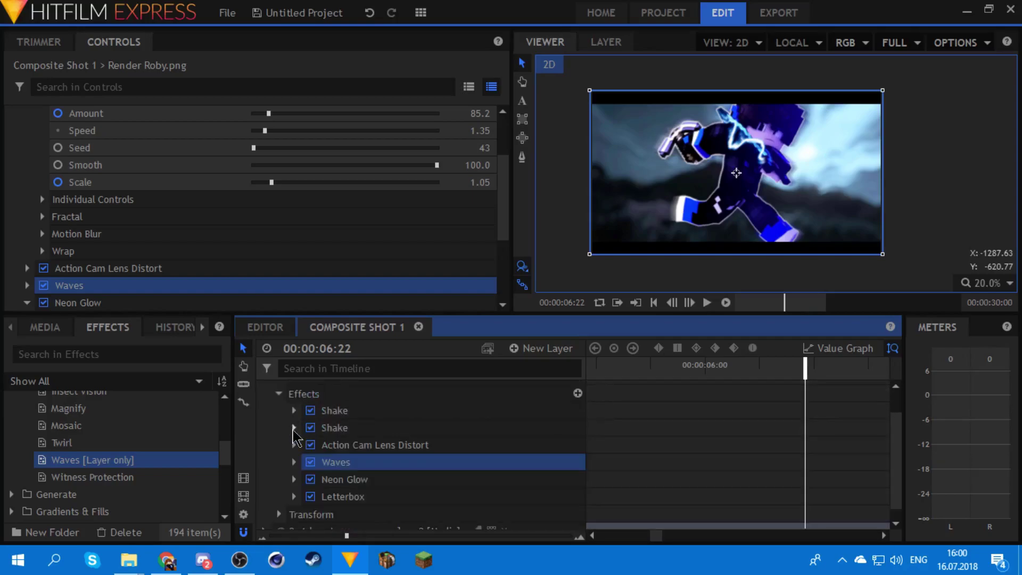
left_click(293, 462)
left_click_drag(825, 407, 817, 435)
left_click_drag(815, 369, 598, 368)
key("space")
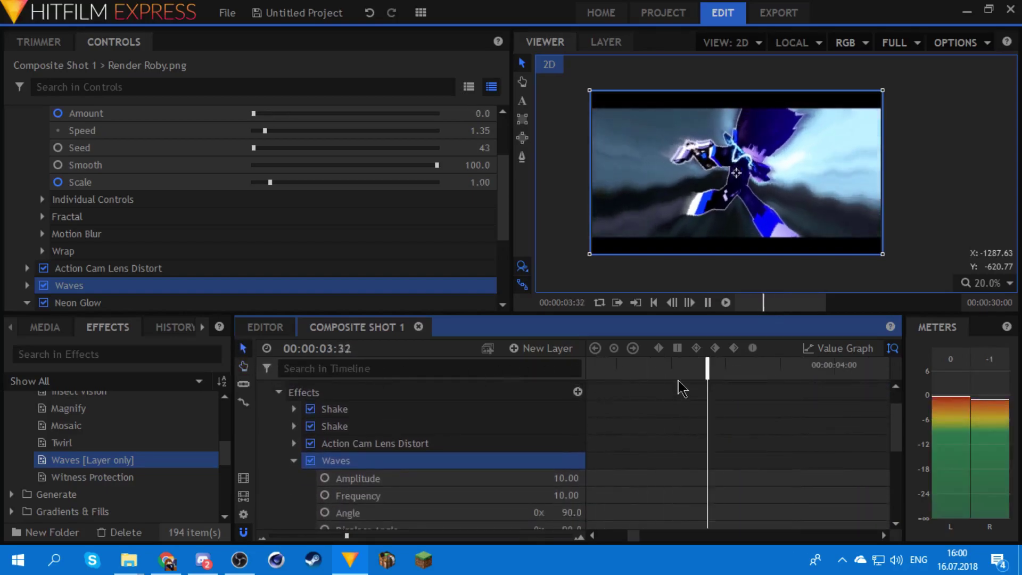
key("space")
left_click_drag(803, 366, 771, 374)
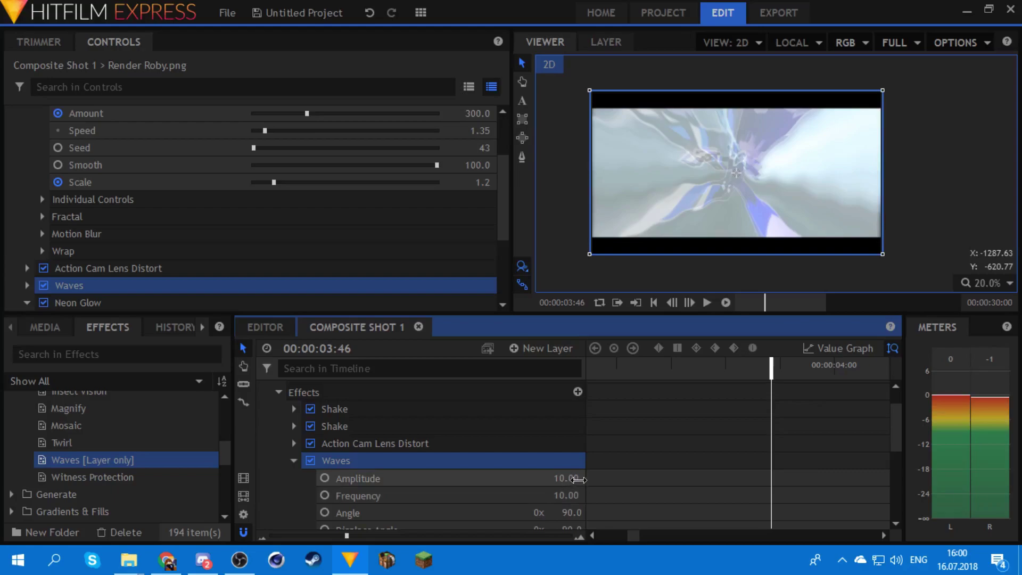
Step: Set the Waves Amplitude to 15.00 and the Frequency to 20.00
left_click_drag(578, 480, 588, 479)
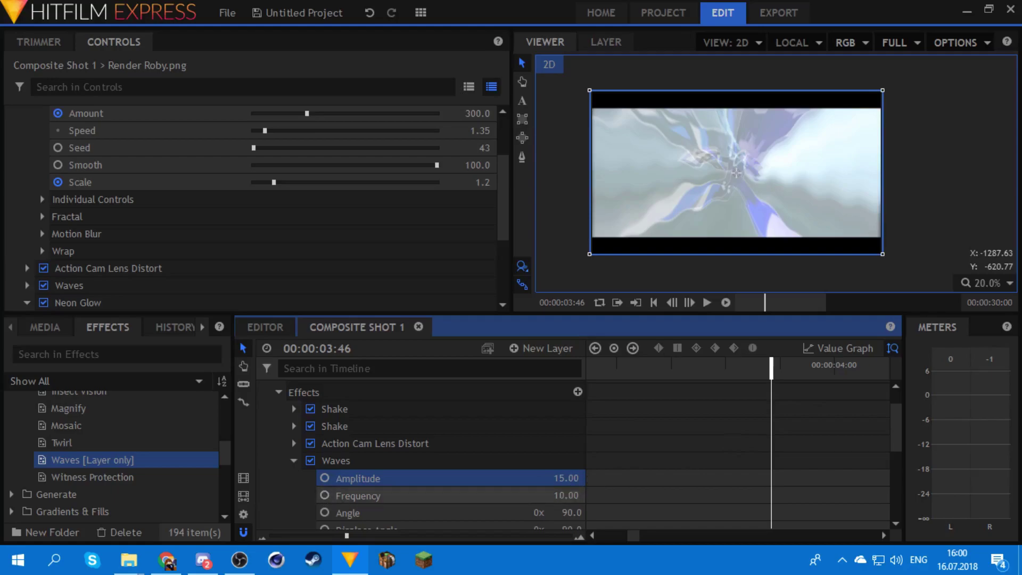
left_click_drag(565, 495, 572, 494)
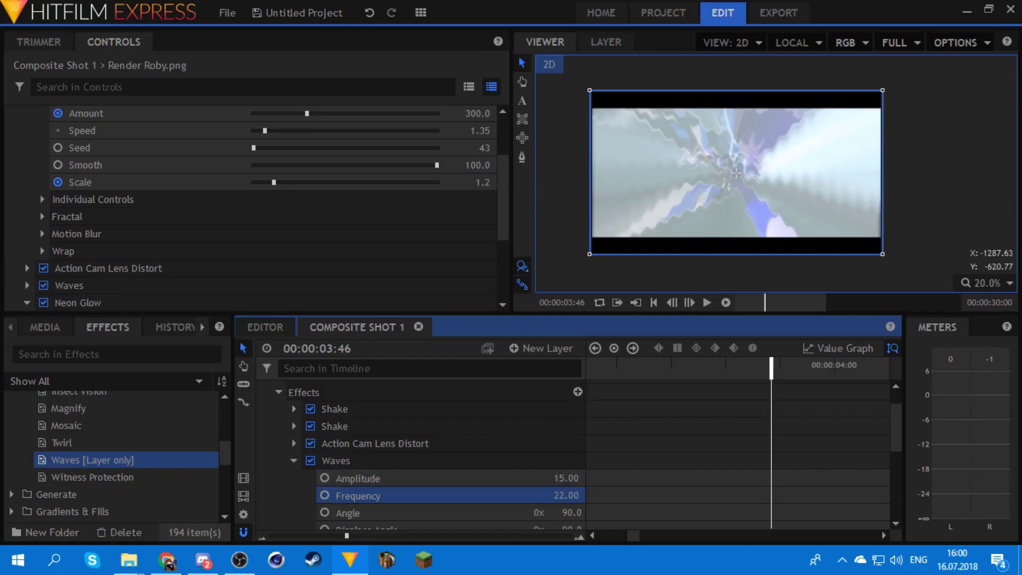
left_click(566, 493)
type("20")
key("Return")
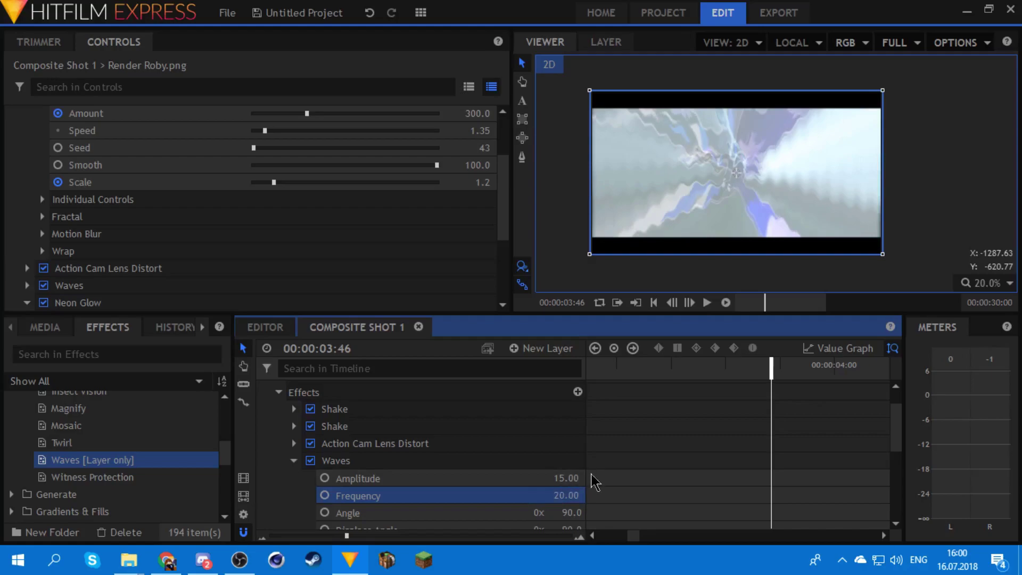
Step: Try another Waves Angle, restore it to 90.0, and set the Displace Angle to 1x 279.0
scroll(595, 481, "down", 3)
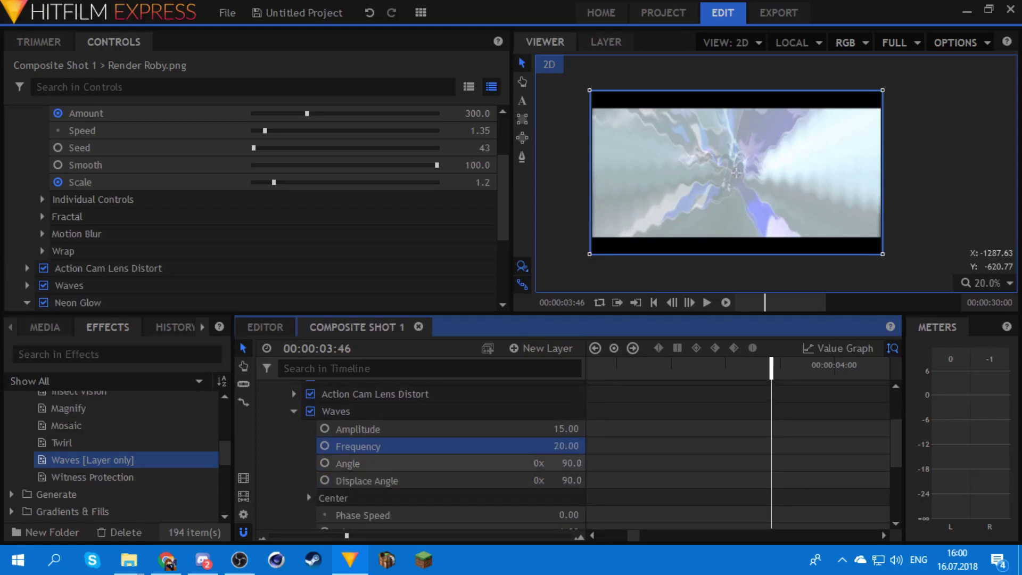
left_click_drag(572, 462, 572, 461)
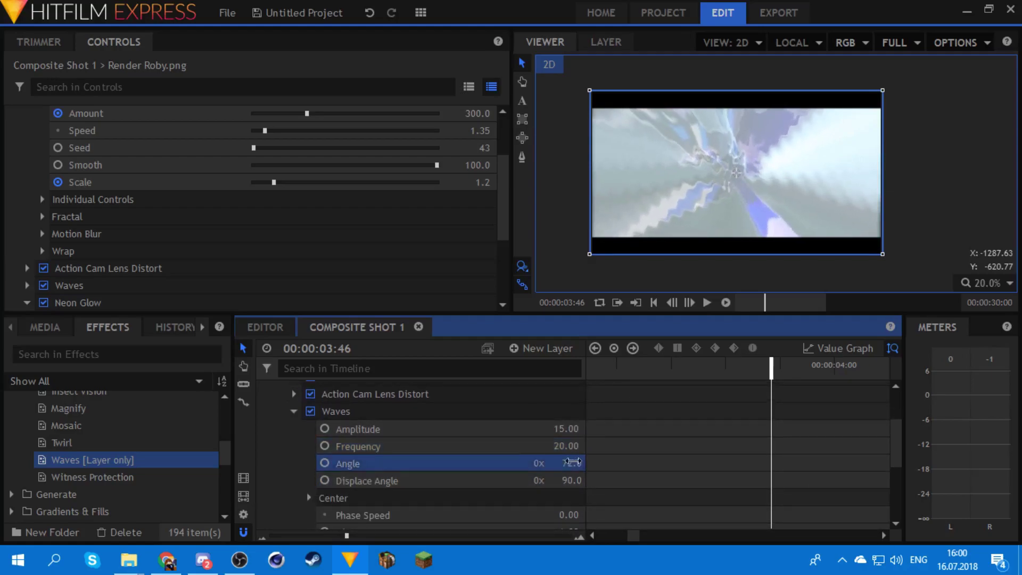
key("Return")
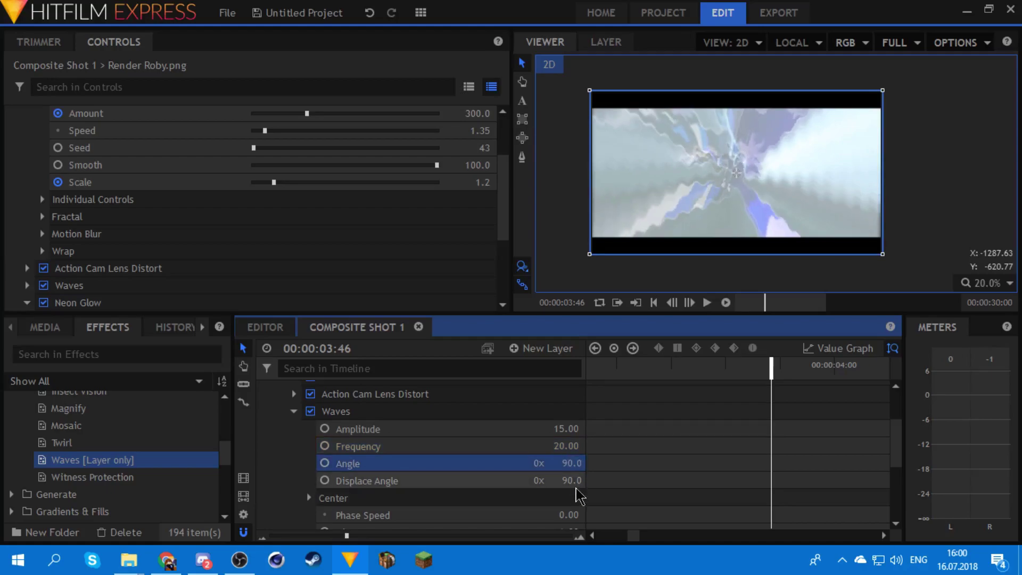
mouse_move(570, 480)
left_mouse_down()
mouse_move(612, 479)
mouse_move(575, 480)
left_mouse_up()
scroll(559, 463, "down", 4)
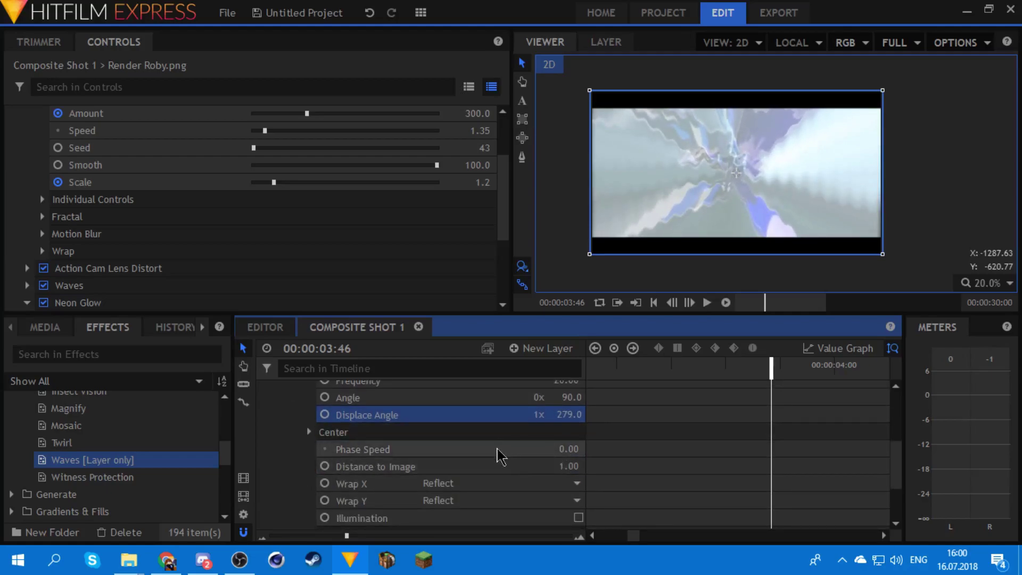
Step: Keyframe the Waves Frequency at 20.00 on 00:00:03:46 and add a 0.00 keyframe with constant interpolation at 00:00:03:44
scroll(319, 436, "up", 2)
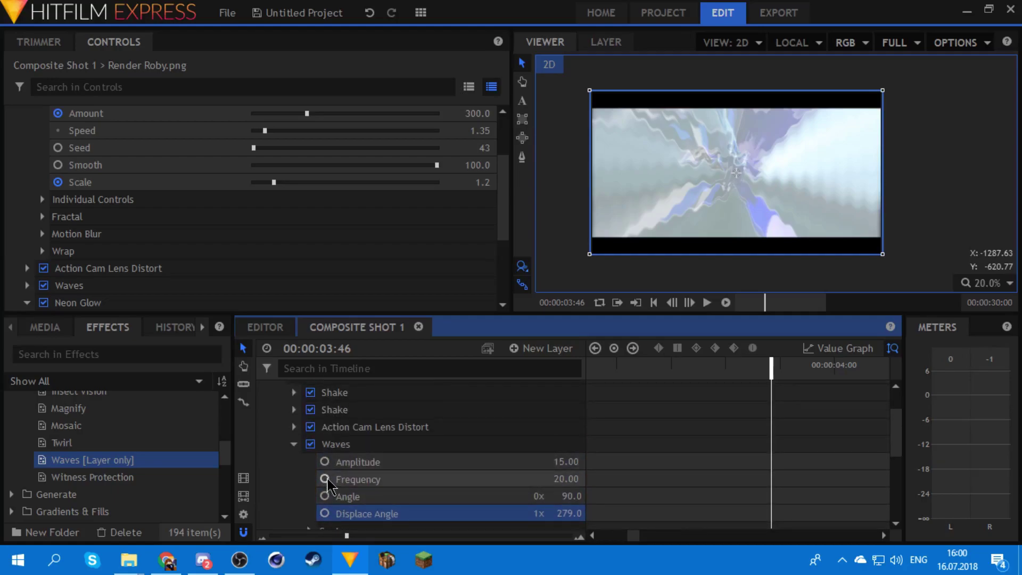
left_click(325, 479)
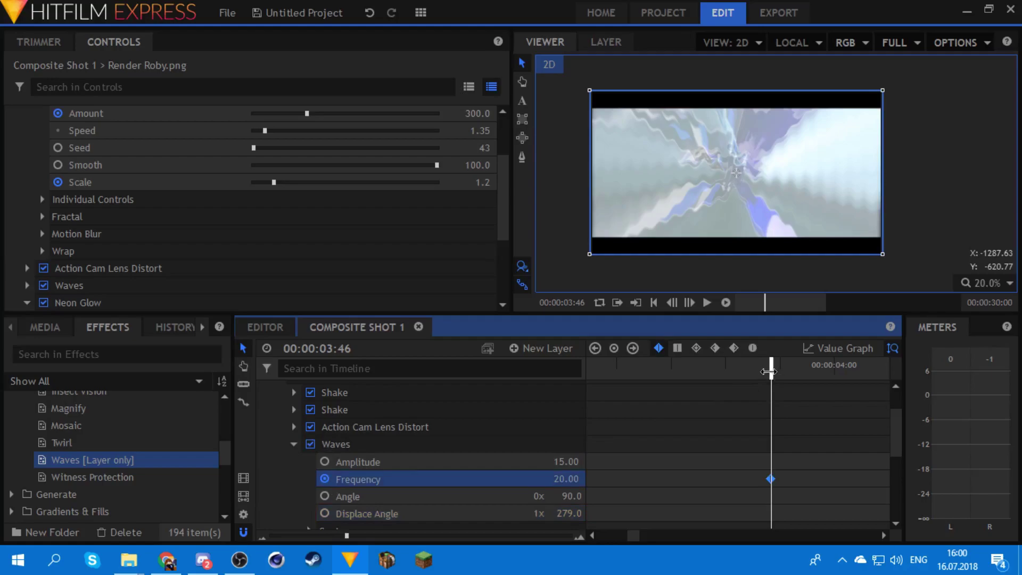
left_click_drag(769, 372, 756, 371)
left_click_drag(564, 479, 532, 479)
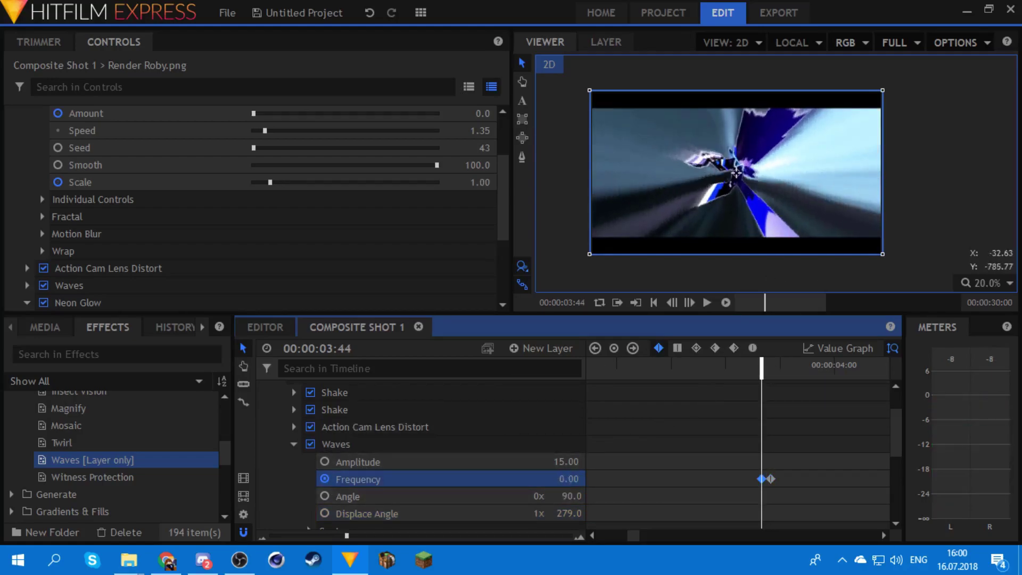
left_click(677, 348)
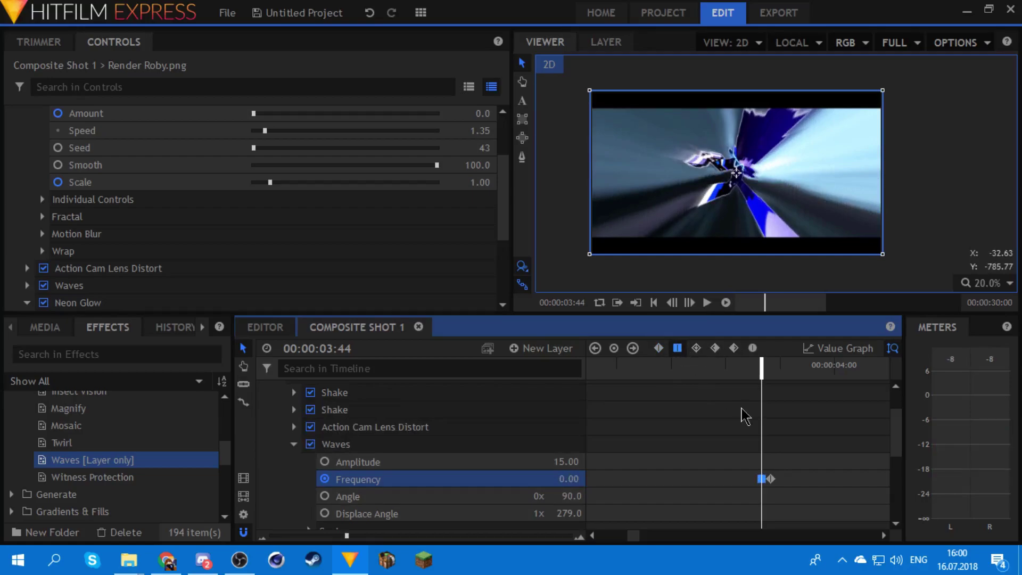
Step: Play on from the beat at 00:00:03:46 to 00:00:04:41 and keyframe the Waves Frequency at 0.00 there
left_click(771, 375)
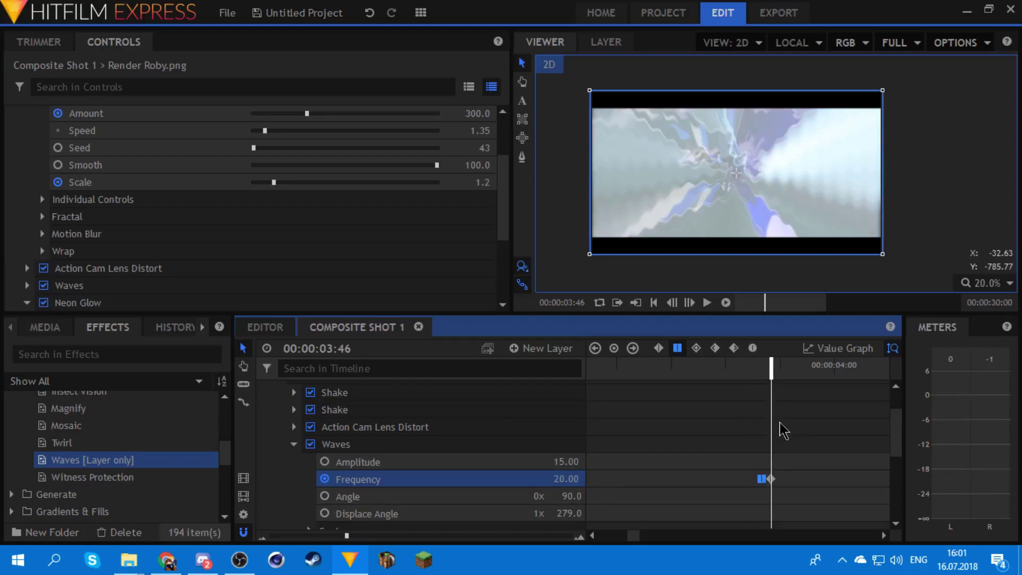
key("space")
key("space")
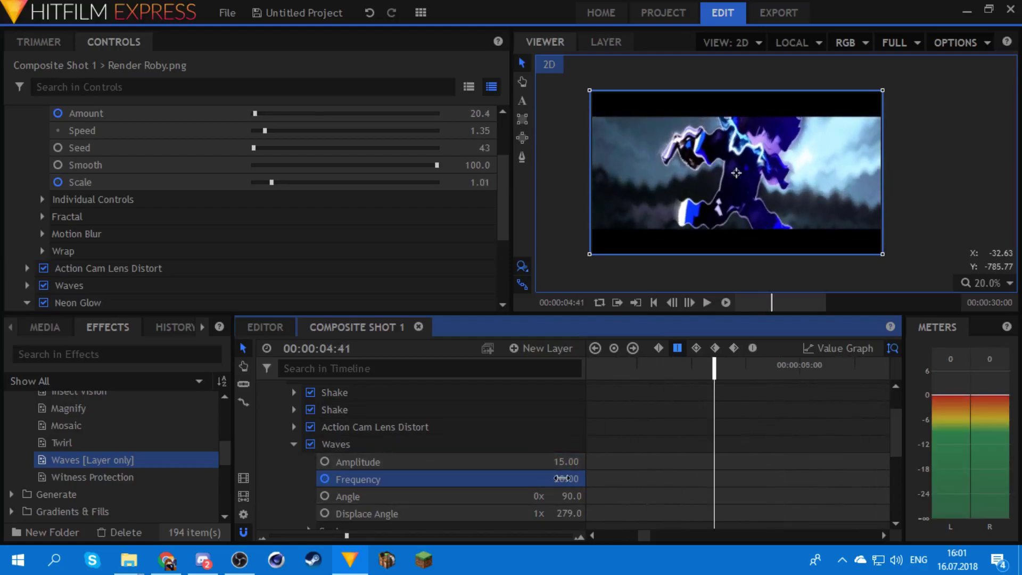
left_click_drag(562, 478, 530, 475)
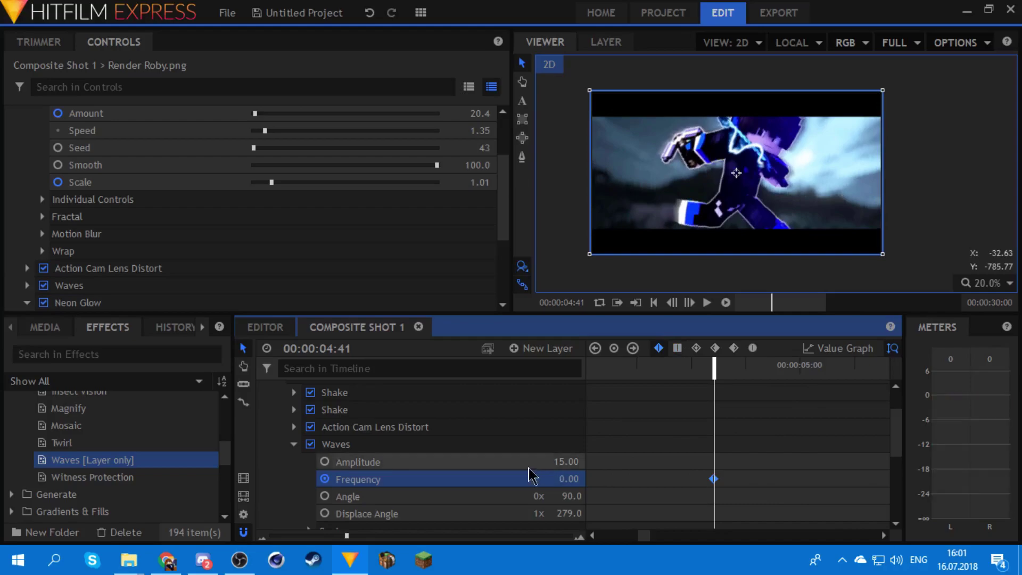
Step: Collapse the Waves properties and play back the composite from about 00:00:02:53 to review the wave effect
left_click(293, 444)
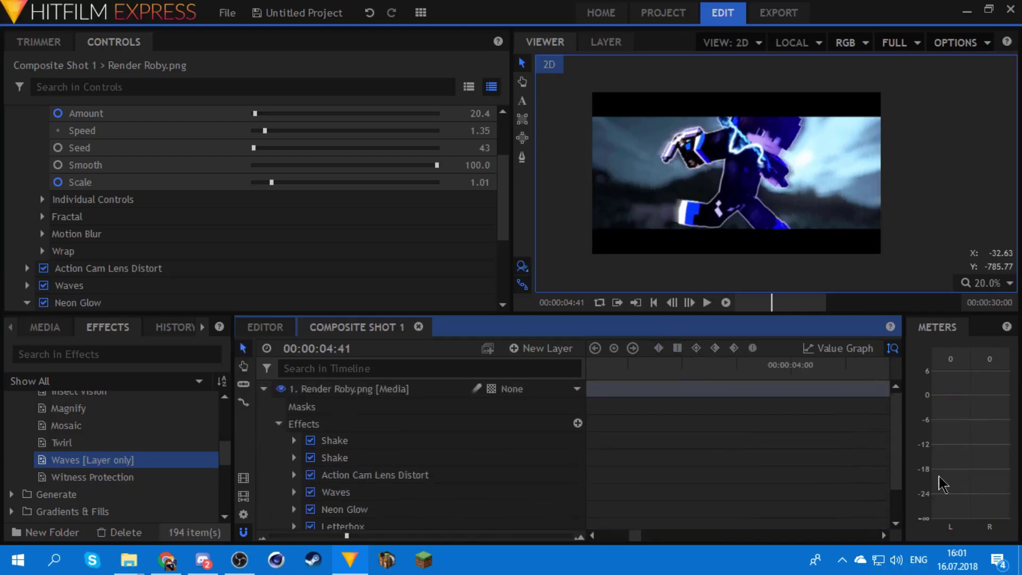
scroll(764, 408, "down", 3)
left_click_drag(665, 365, 590, 376)
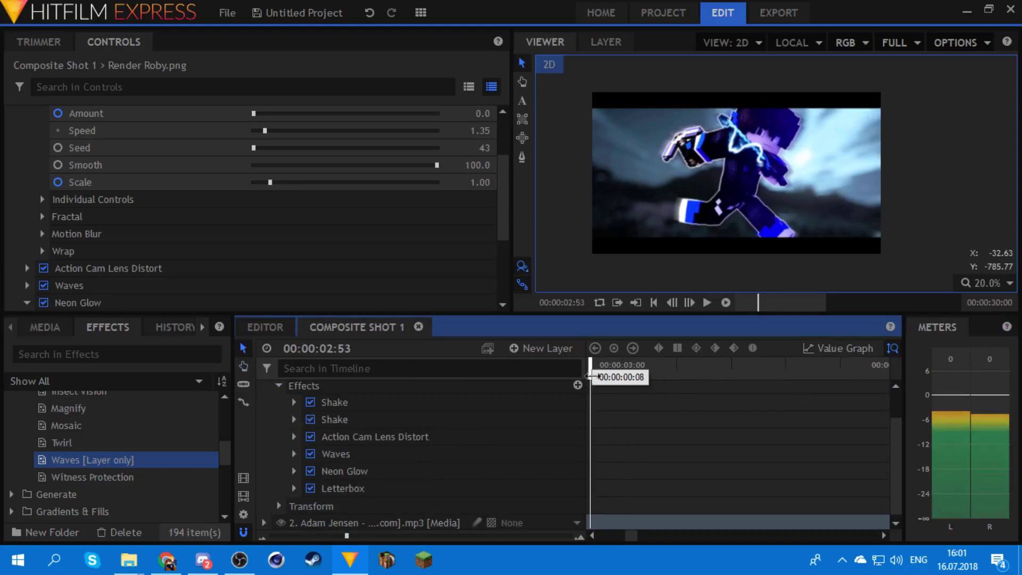
key("space")
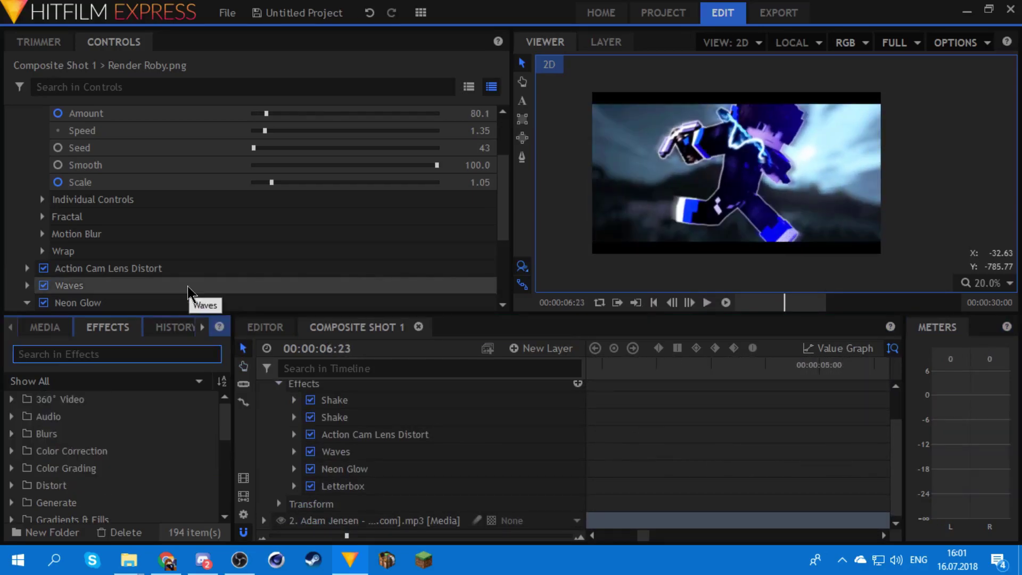
Step: Search the effects for "spher", add Spherical Warp between Waves and Neon Glow, and expand its properties
type("spher")
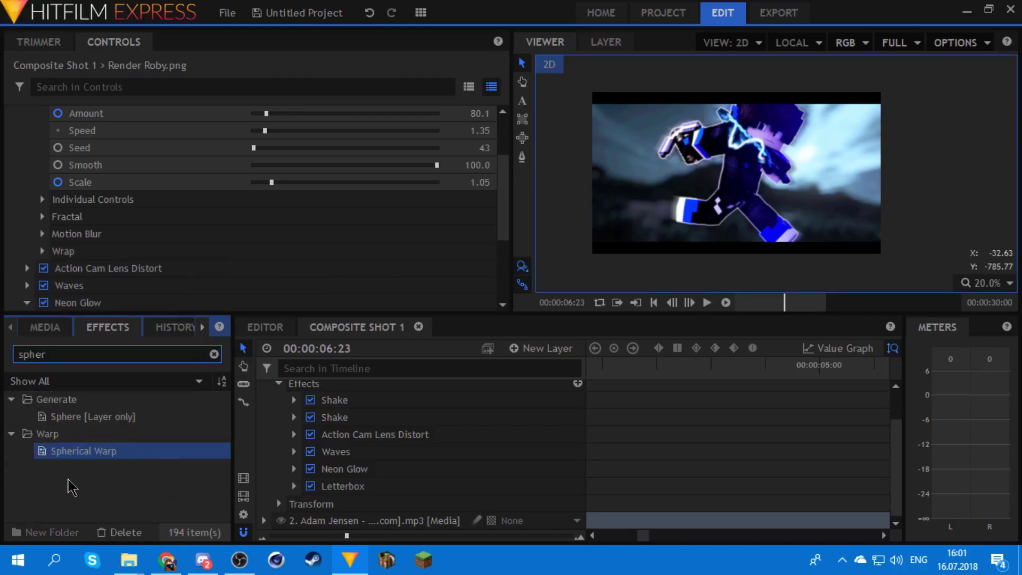
left_click_drag(105, 460, 406, 463)
left_click(294, 468)
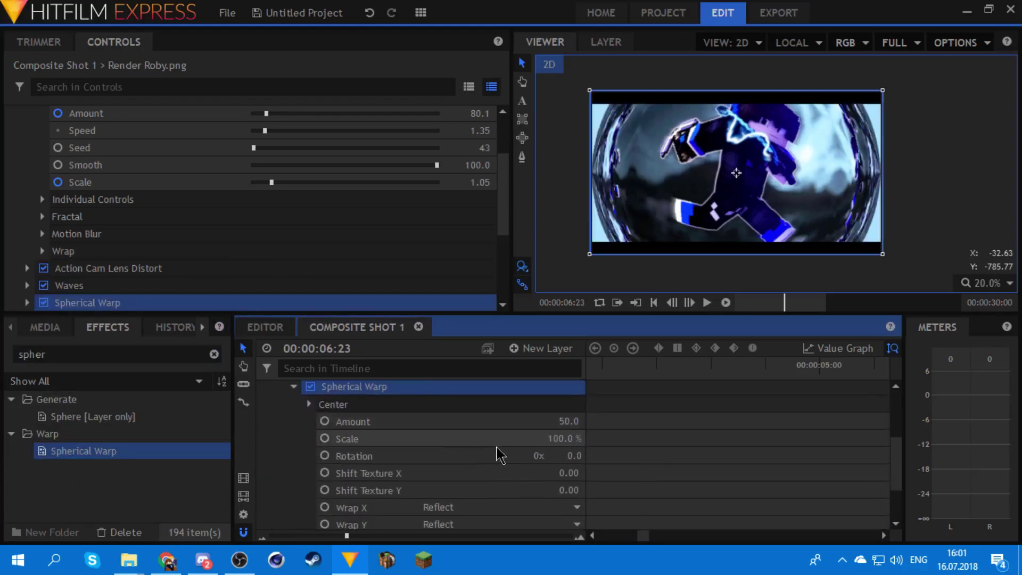
Step: Set the Spherical Warp Amount to 0.0
left_click_drag(572, 422, 494, 422)
left_click(573, 422)
type("0")
key("Return")
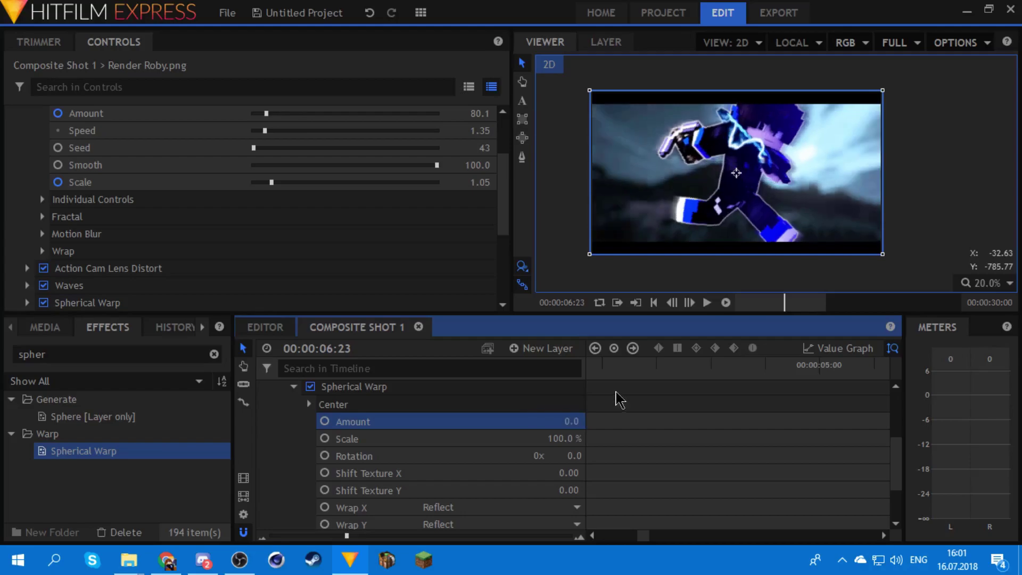
left_click(495, 362)
left_click(547, 287)
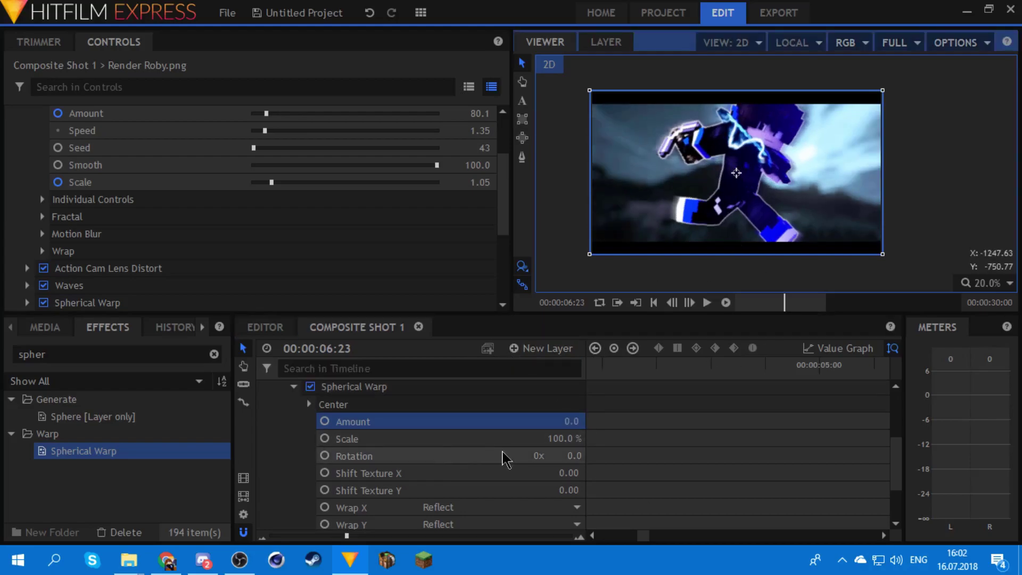
Step: Set the Spherical Warp Wrap X and Wrap Y to Tile and expand its Center properties
scroll(407, 452, "up", 1)
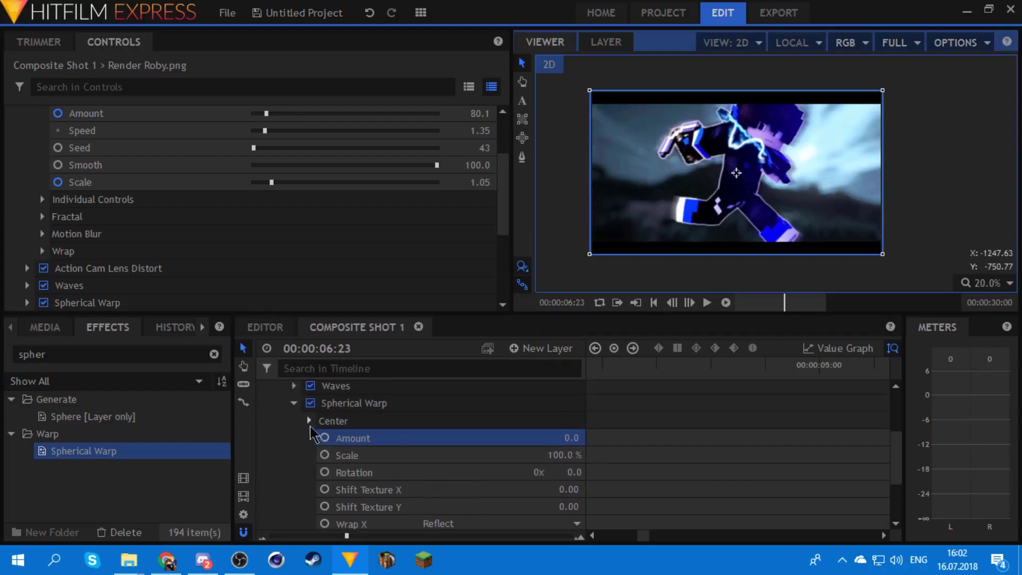
scroll(392, 474, "down", 2)
left_click(452, 490)
left_click(468, 522)
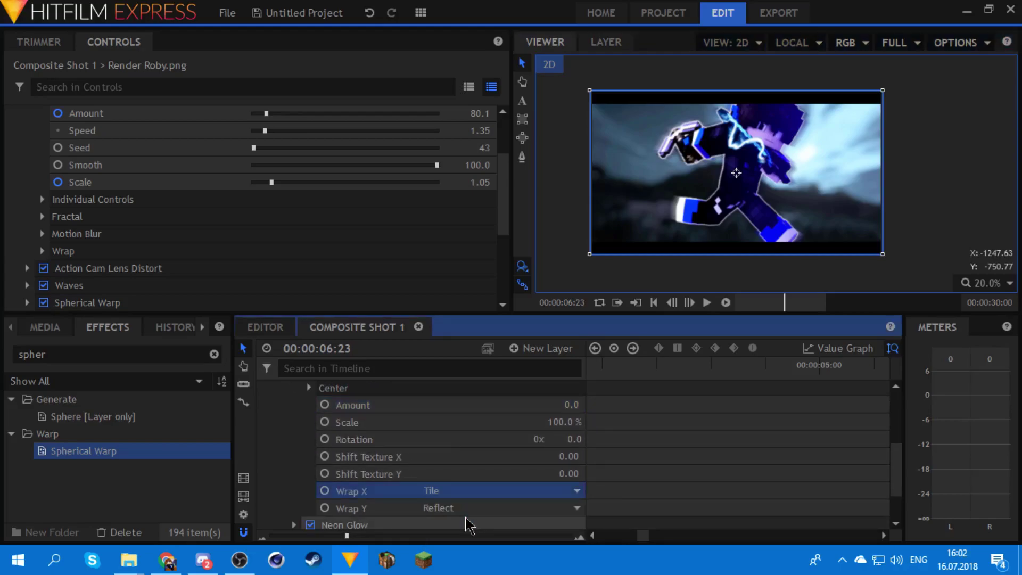
left_click(464, 508)
left_click(428, 536)
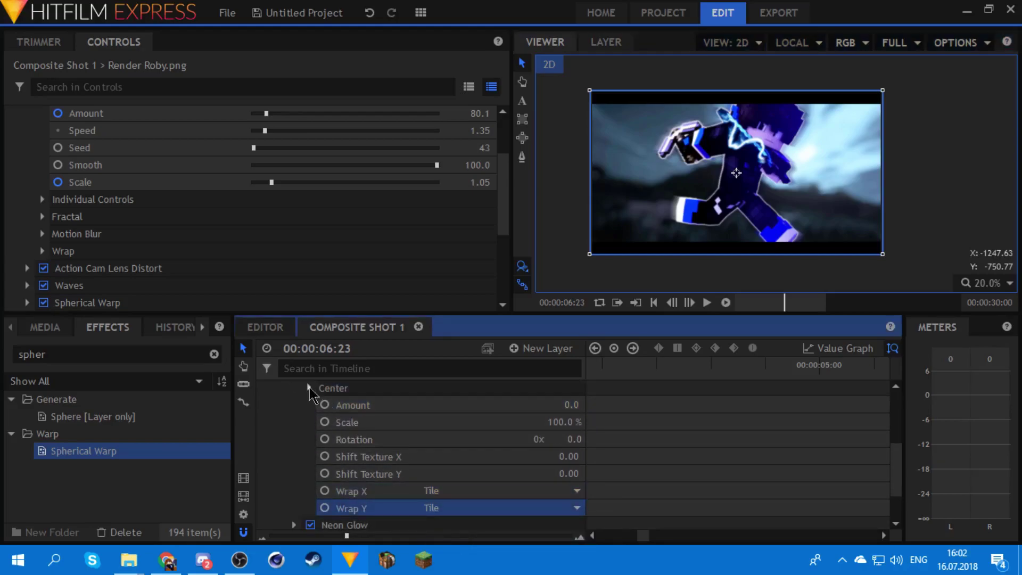
left_click(309, 388)
Step: Try out different Center Position offsets for the Spherical Warp and undo the changes
left_click_drag(577, 403, 644, 405)
left_click_drag(566, 404, 626, 429)
key("ctrl+z")
key("ctrl+z")
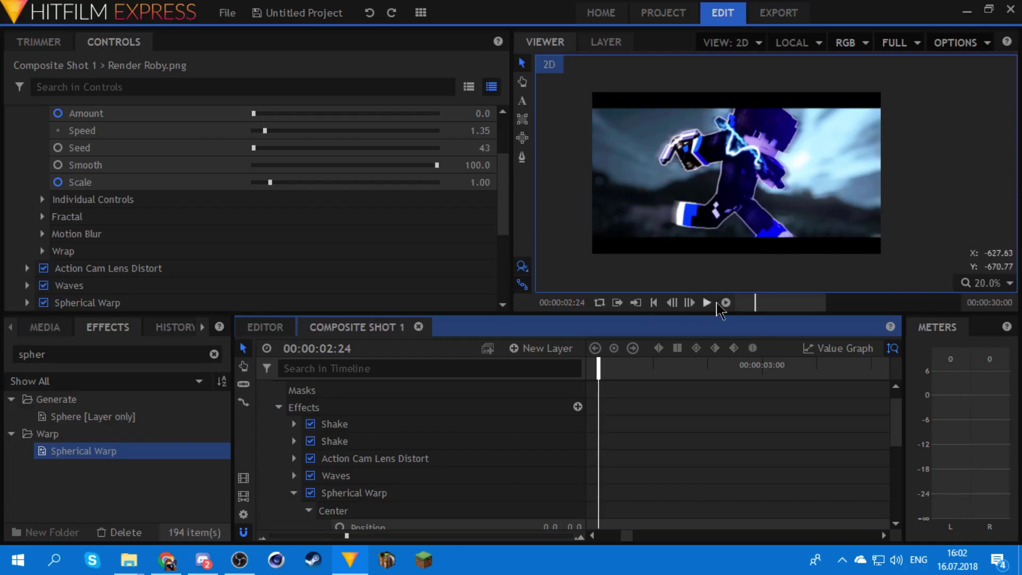
Step: Play the composite up to 00:00:06:16 and keyframe the Spherical Warp Center Position at 0.0, 0.0
scroll(445, 463, "down", 3)
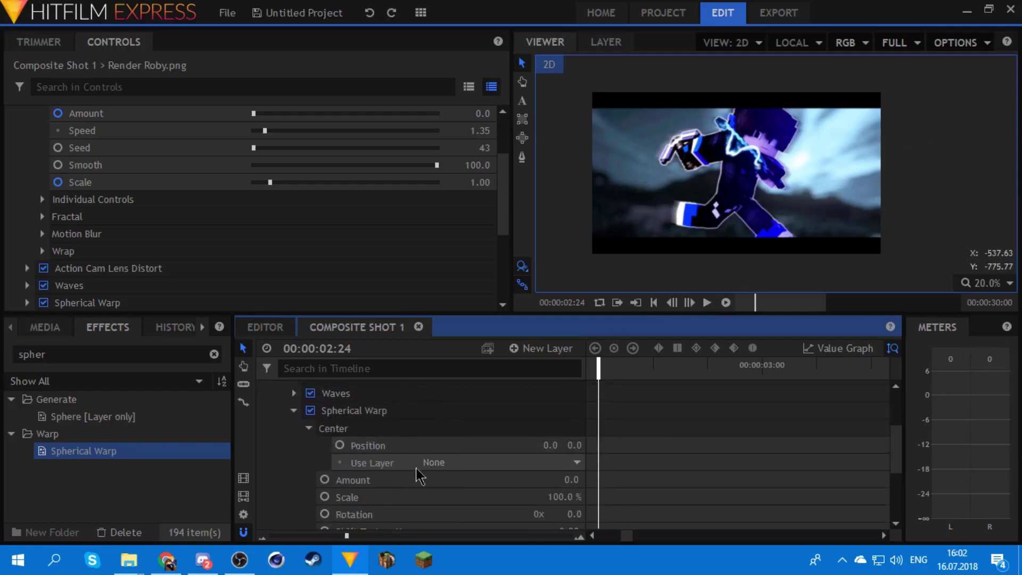
key("space")
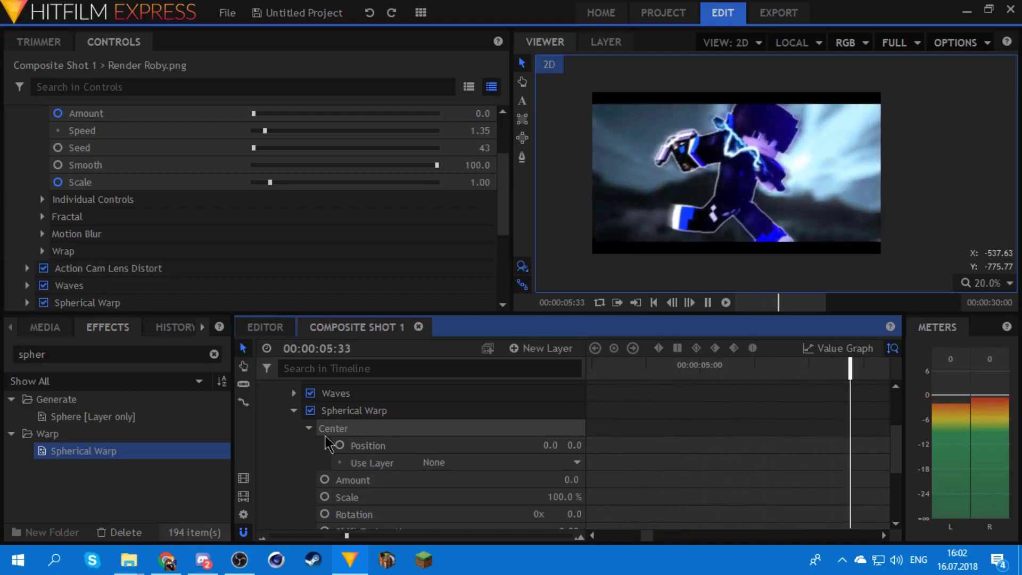
key("space")
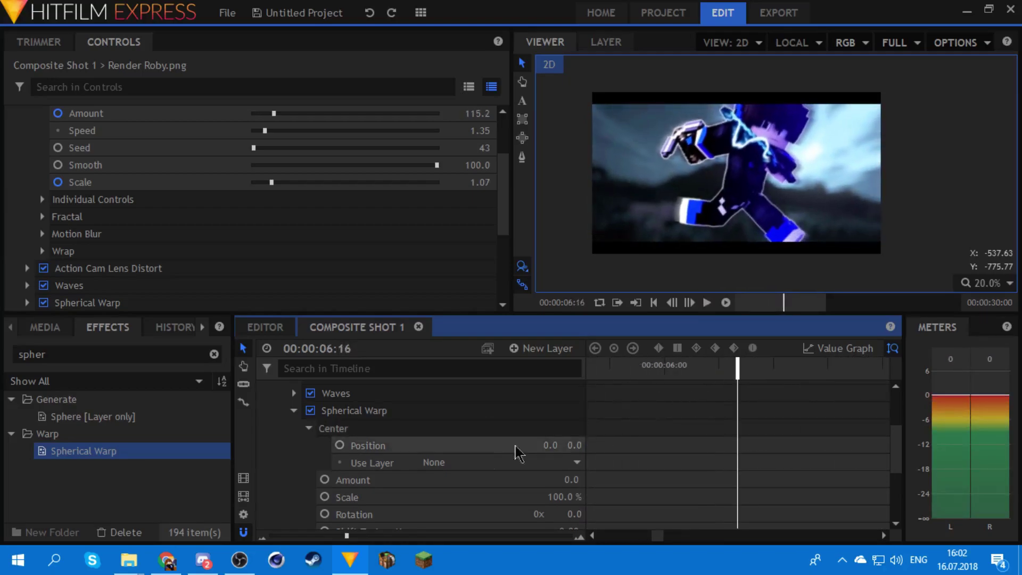
left_click(340, 447)
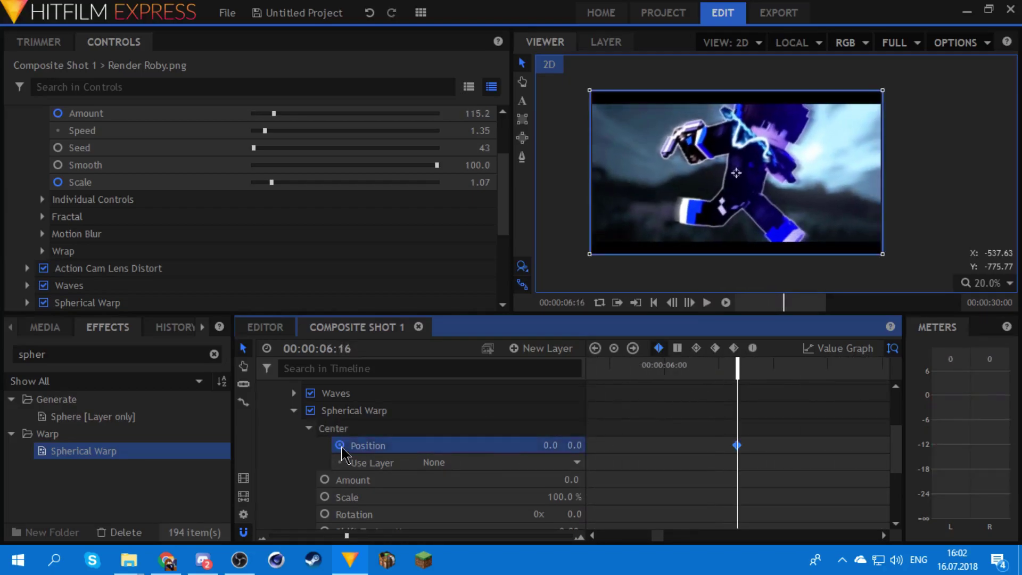
Step: Find the next beat by playback, and at 00:00:06:39 keyframe the Spherical Warp Center Position with Y set to 6850
key("space")
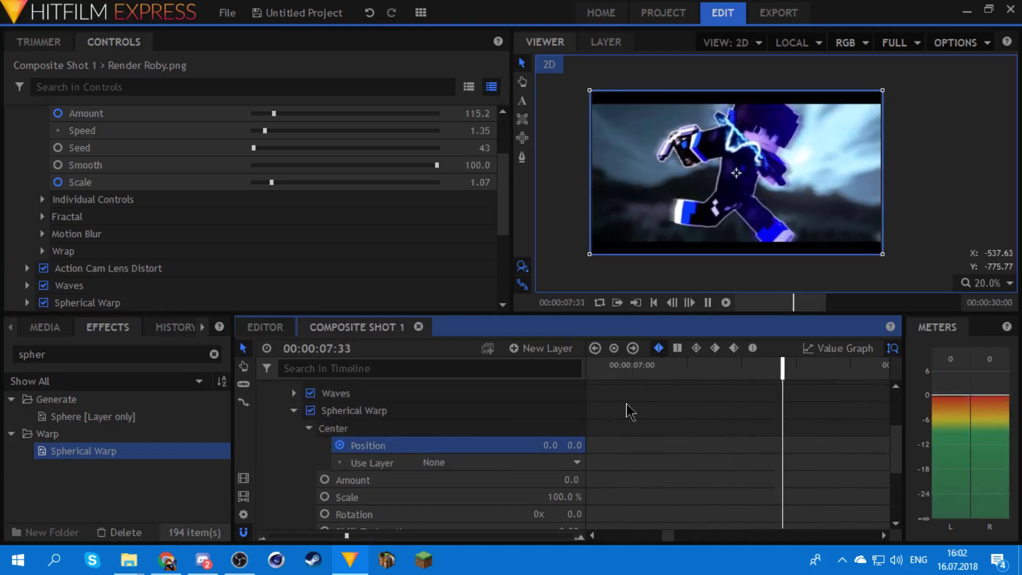
scroll(689, 419, "up", 3)
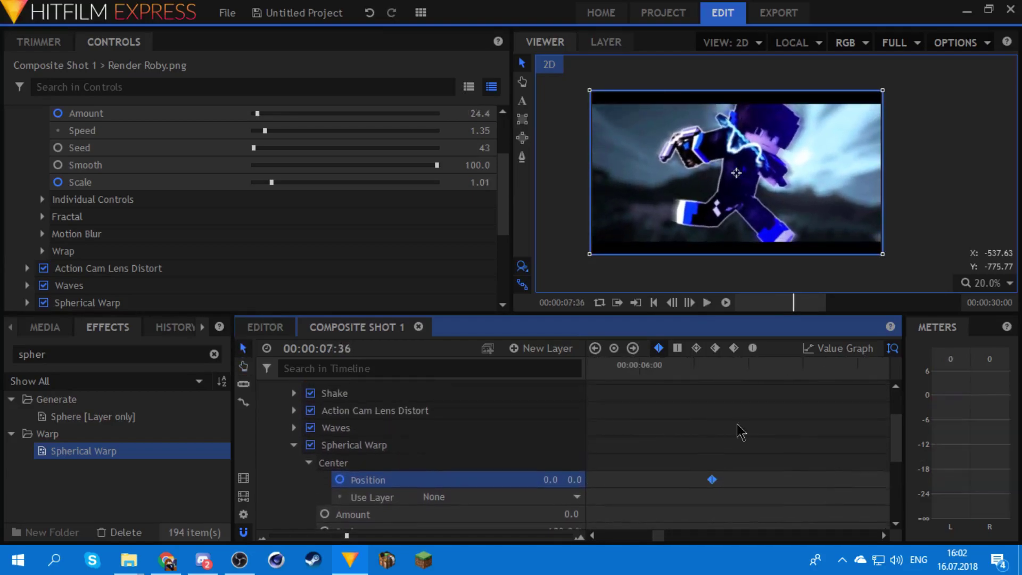
left_click(768, 366)
key("space")
key("space")
left_click_drag(701, 384, 960, 396)
left_click_drag(846, 363, 856, 361)
left_click_drag(681, 492, 656, 484)
left_click(619, 475)
left_click(575, 484)
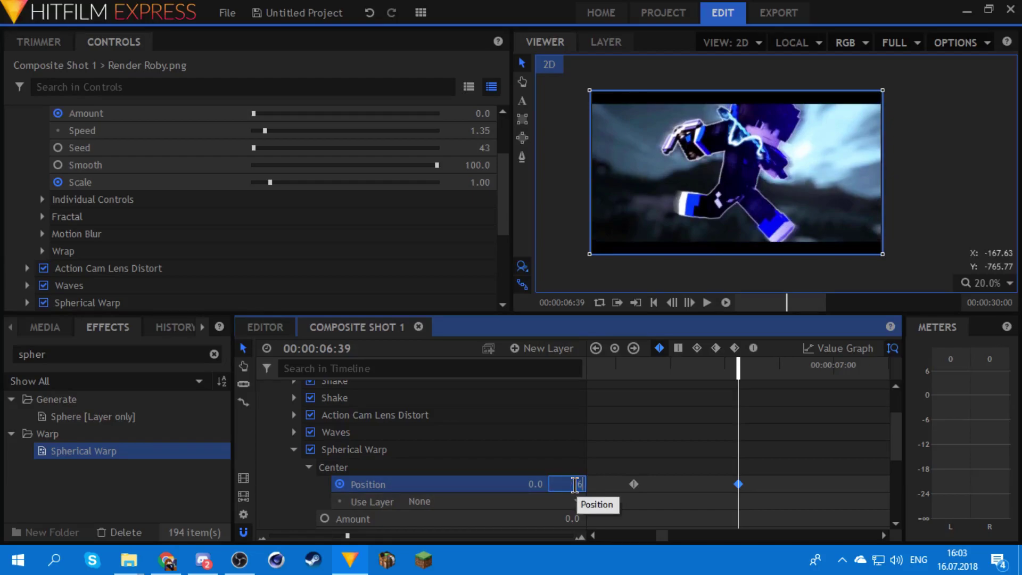
type("6850")
key("Return")
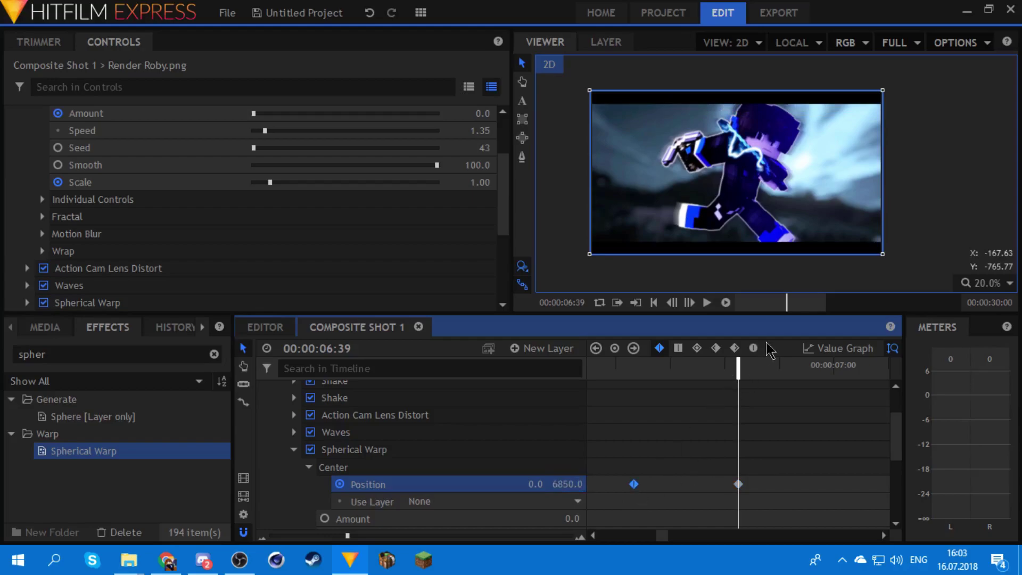
Step: Give the first Center Position keyframe the circle-marked interpolation type and play back the warp movement
left_click(752, 348)
left_click_drag(652, 453, 793, 437)
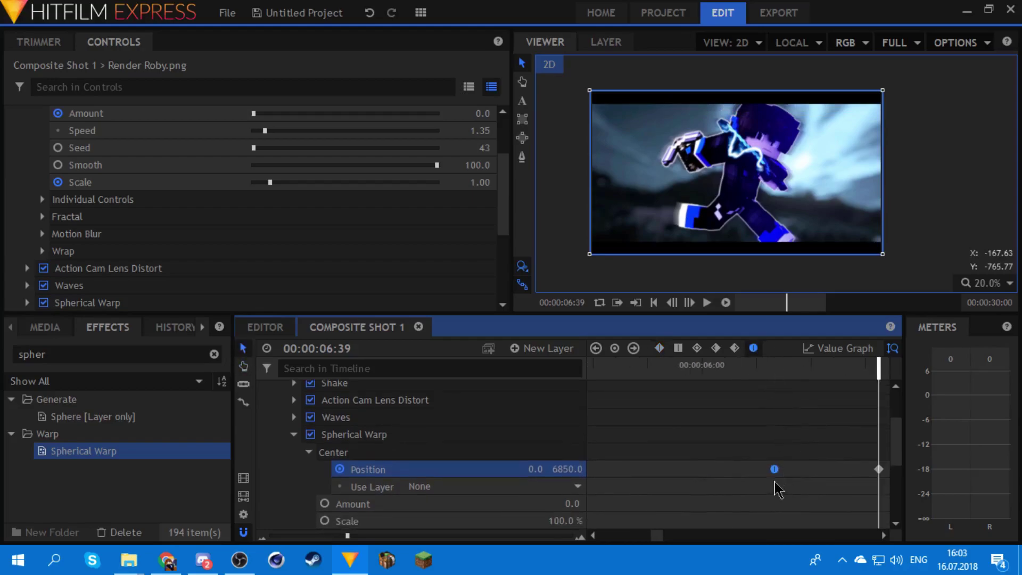
left_click_drag(679, 367, 576, 355)
key("space")
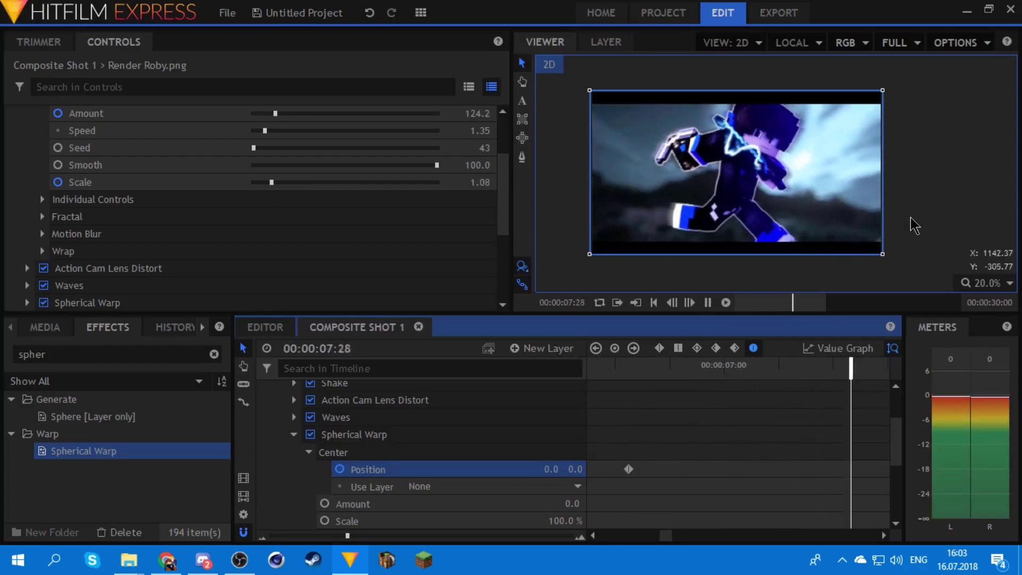
left_click(931, 212)
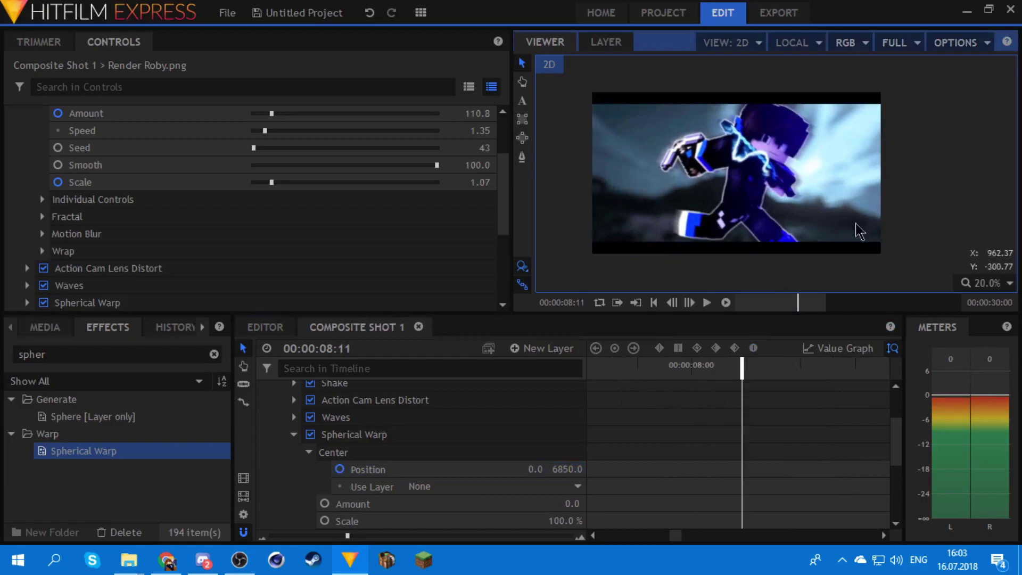
Step: Find the Twirl effect and add it to the image layer between Waves and Spherical Warp
left_click(653, 301)
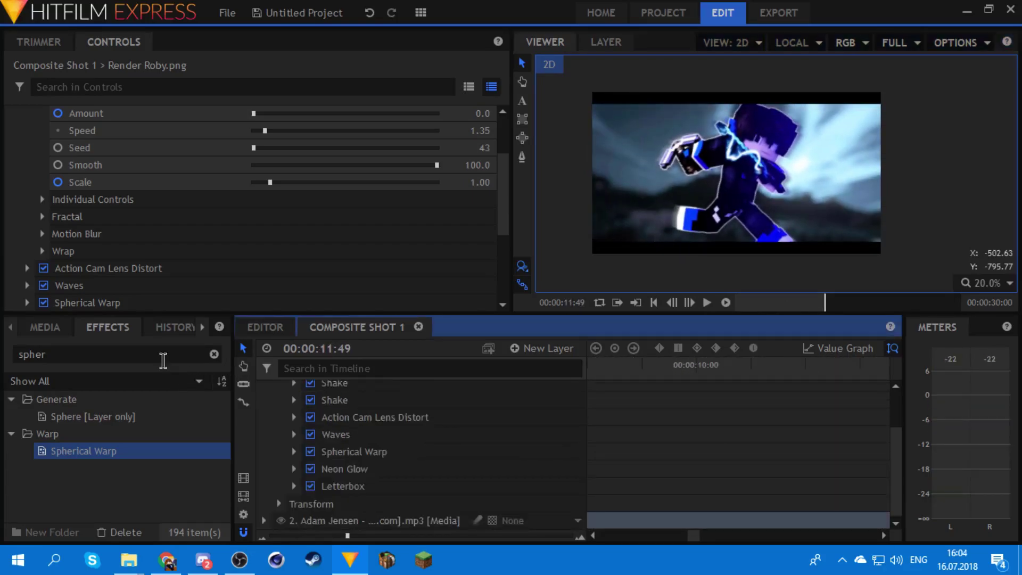
left_click(163, 360)
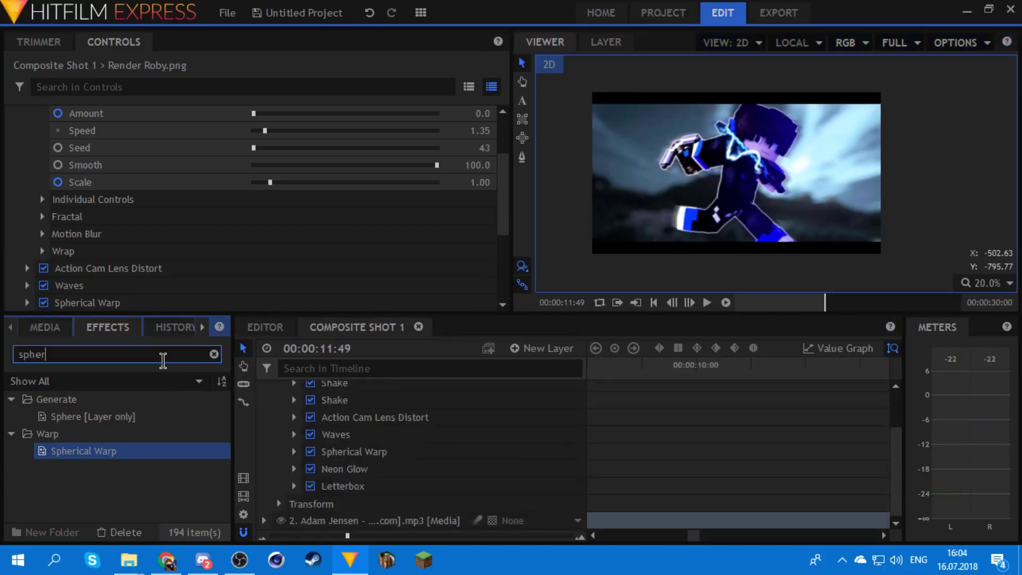
type("twir")
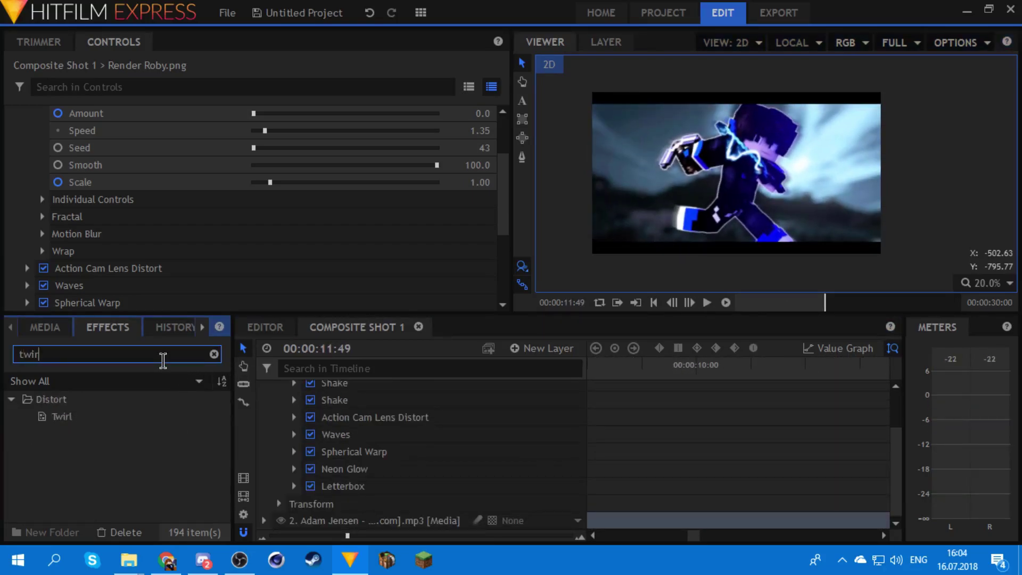
left_click_drag(66, 418, 415, 446)
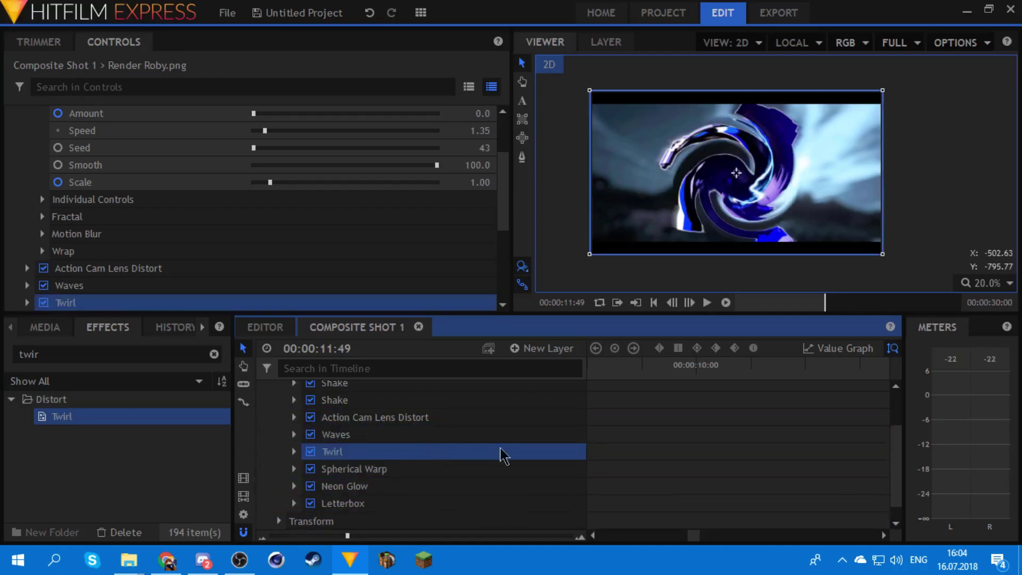
key("h")
left_click_drag(617, 405, 932, 441)
scroll(326, 500, "down", 1)
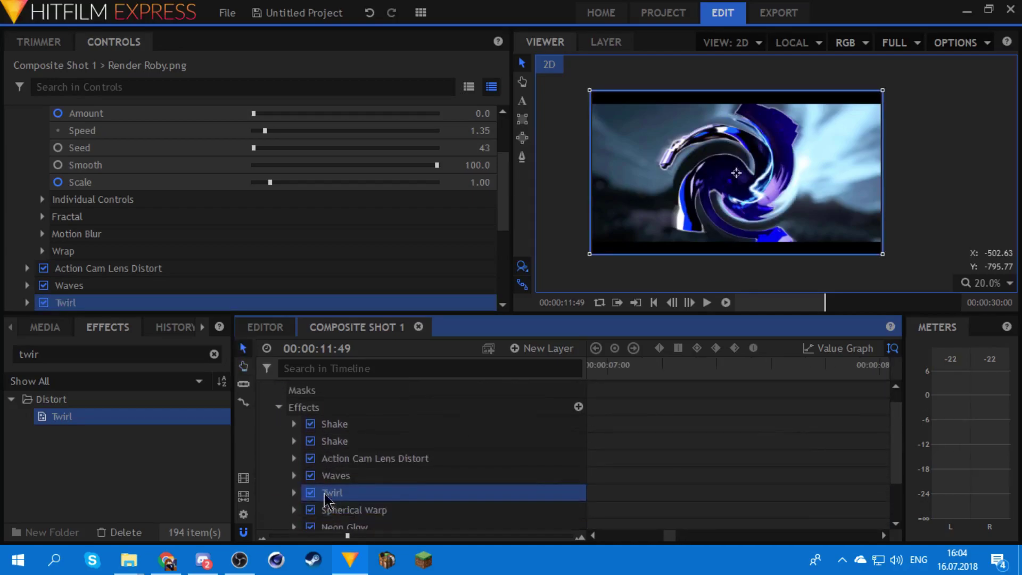
Step: Set the Twirl effect's Angle to 0.0 and its Radius to 2000 px
left_click(294, 492)
scroll(500, 471, "down", 3)
left_click(575, 459)
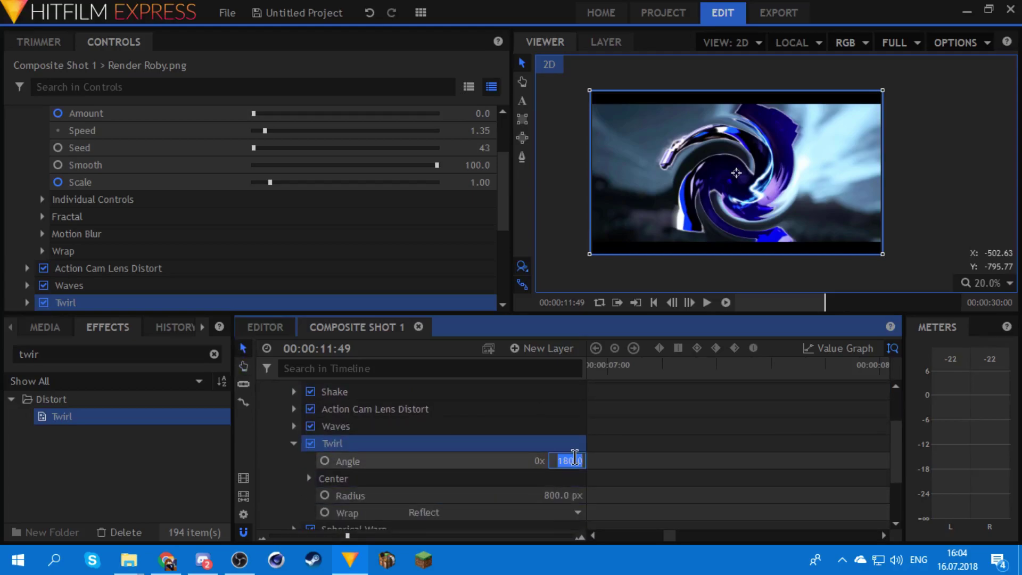
type("0")
key("Return")
left_click_drag(564, 495, 575, 473)
scroll(844, 458, "up", 1)
left_click(574, 471)
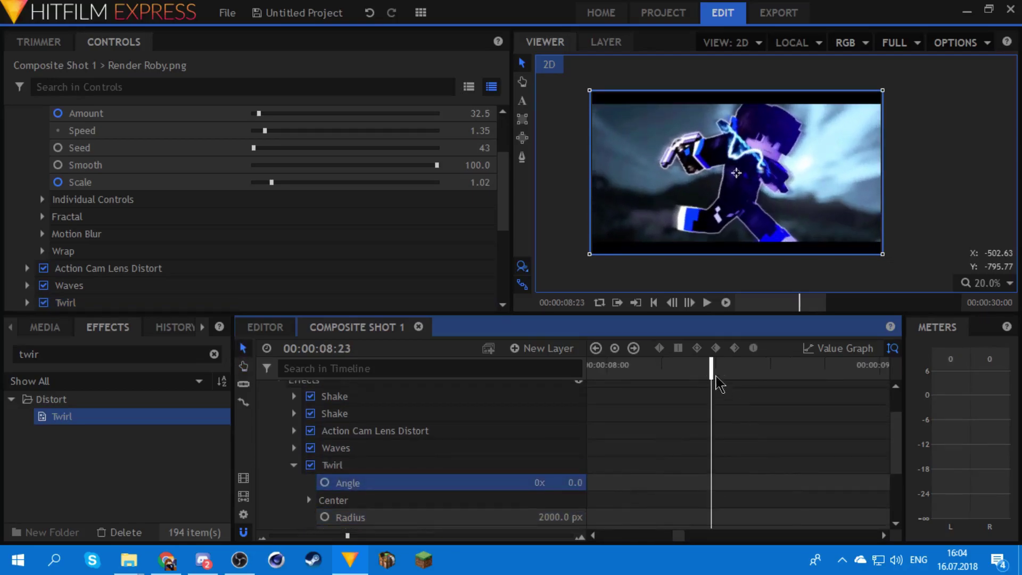
Step: Keyframe the Twirl Angle at 0.0 at 00:00:08:25, shift the keyframe a few frames forward and check its timing against the music
left_click_drag(719, 383, 720, 376)
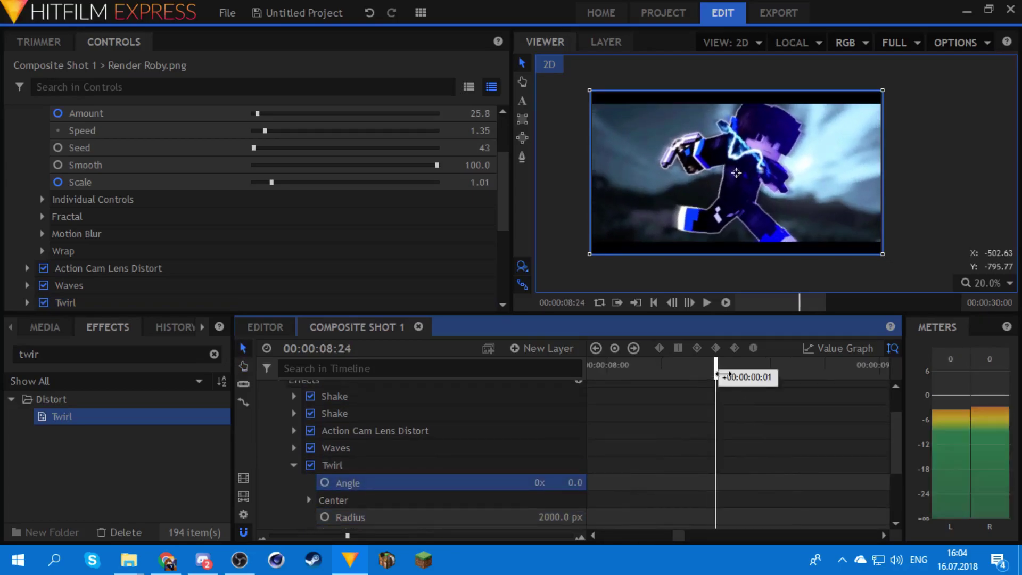
left_click(327, 481)
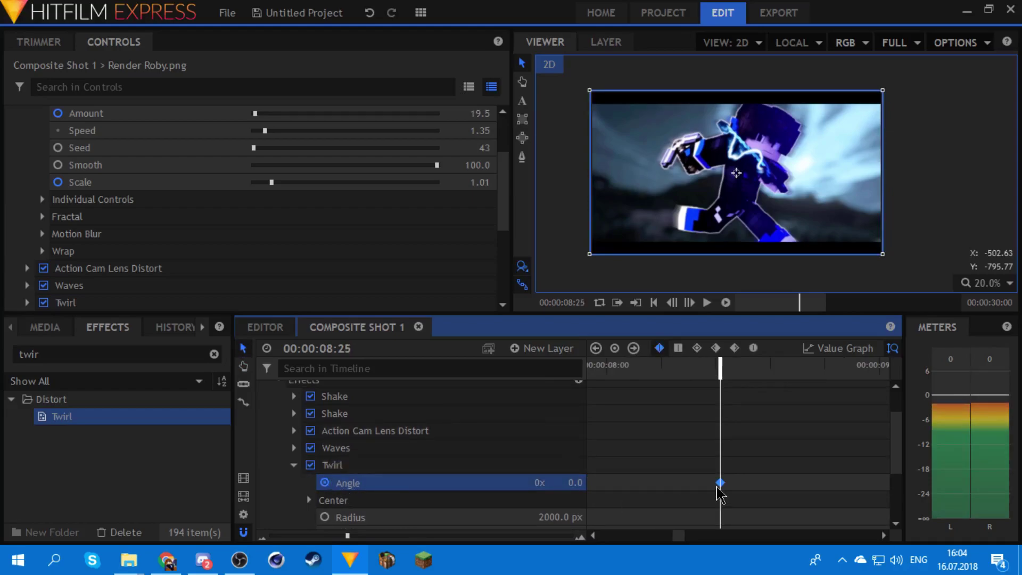
left_click_drag(719, 483, 732, 482)
left_click_drag(751, 372, 727, 371)
key("space")
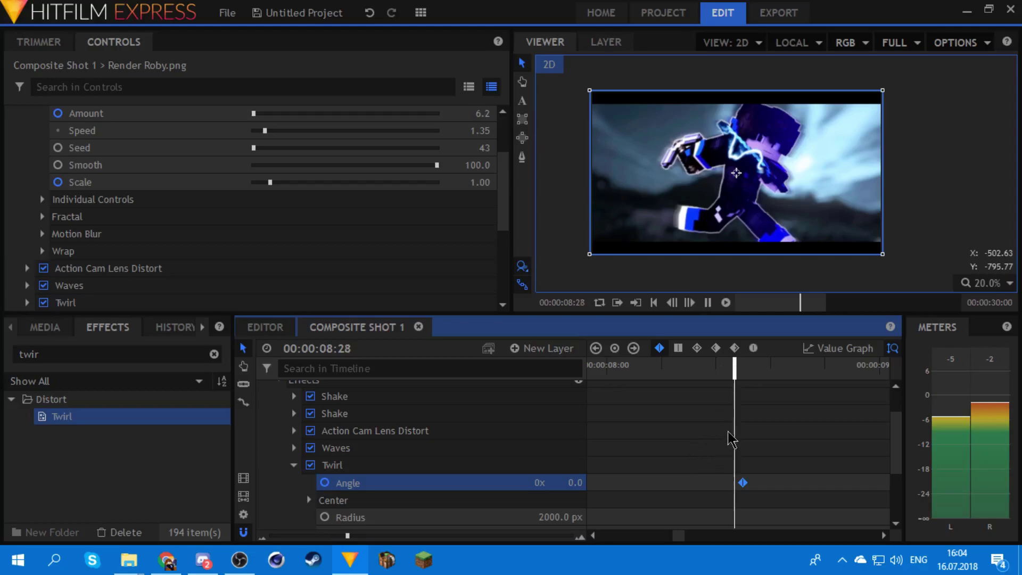
key("space")
Step: Add a Twirl Angle keyframe of 19.0 at about 00:00:08:42
left_click_drag(707, 430, 871, 415)
left_click_drag(741, 422, 810, 371)
left_click_drag(573, 470, 583, 470)
key("space")
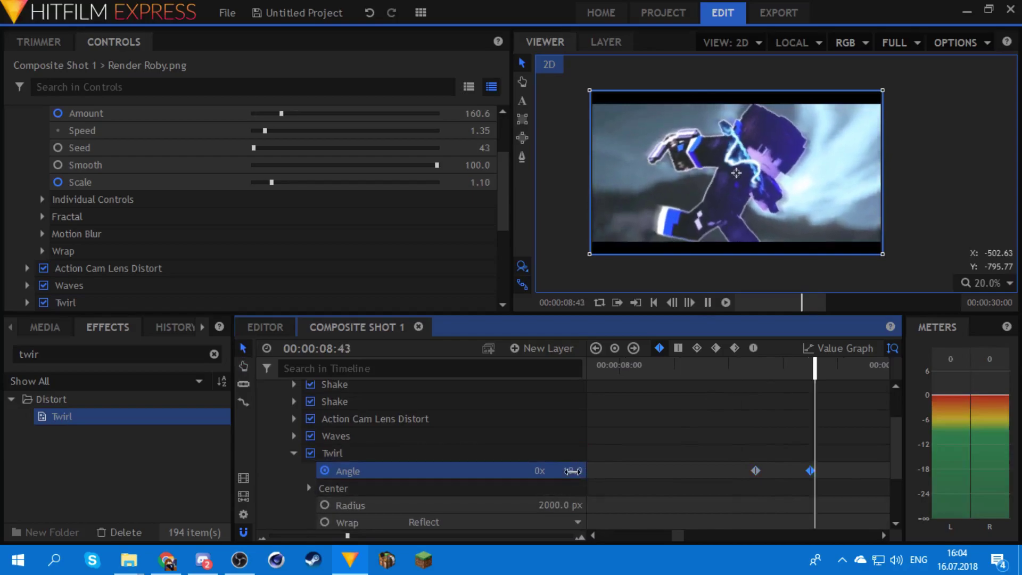
key("space")
Step: Add further beat-matched Twirl Angle keyframes from 00:00:08:56 onward, ending with the Angle at 0.0
left_click_drag(796, 487, 596, 477)
left_click_drag(696, 377, 672, 377)
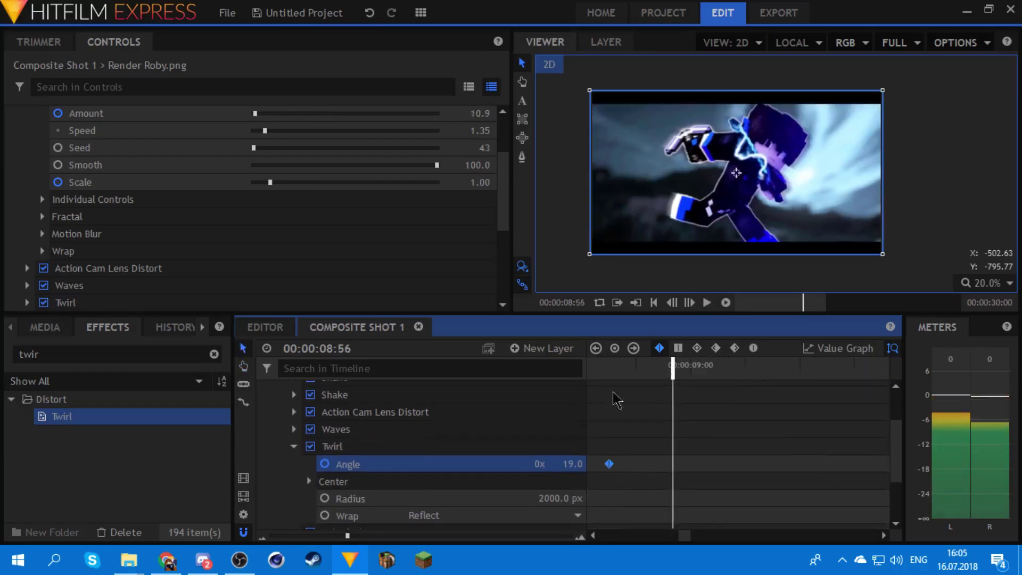
left_click_drag(573, 463, 887, 452)
key("space")
key("space")
key("space")
key("space")
key("space")
key("space")
left_click(565, 461)
type("0")
key("Return")
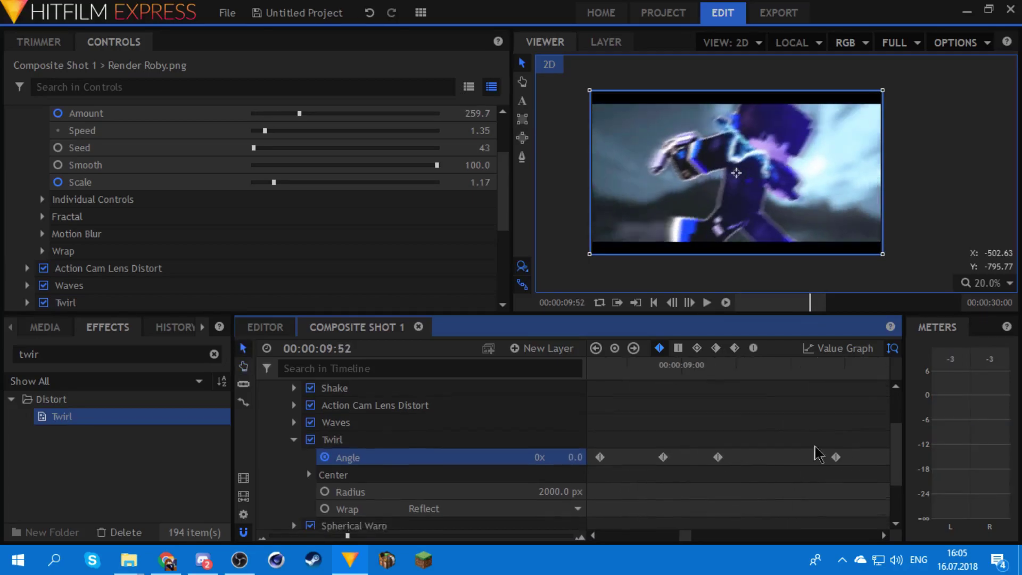
Step: Play back the keyframed Twirl movement to check it against the music
left_click_drag(686, 452, 885, 420)
left_click(716, 367)
key("space")
key("space")
scroll(758, 447, "down", 5)
left_click_drag(751, 421, 672, 434)
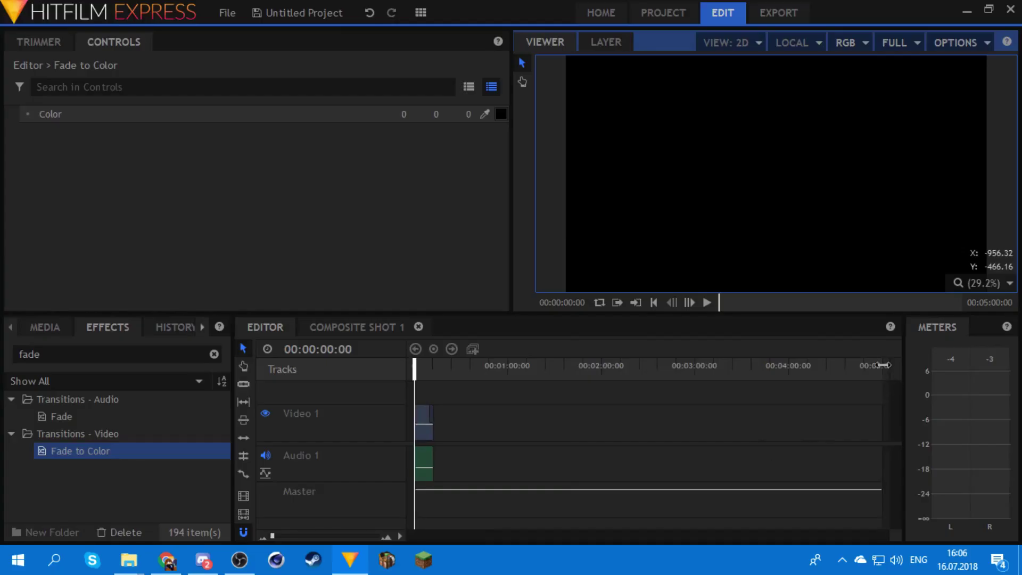
Step: End the Editor timeline's work range at the end of the Composite Shot 1 clip and send the timeline to the export queue
mouse_move(433, 428)
left_mouse_down()
mouse_move(486, 424)
mouse_move(434, 430)
left_mouse_up()
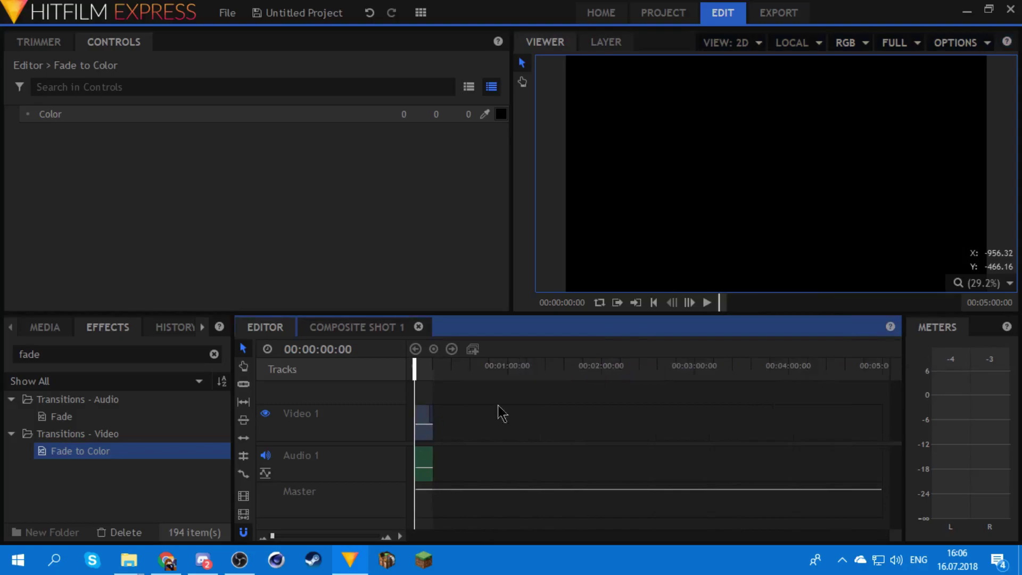
scroll(653, 434, "up", 5)
left_click_drag(568, 371, 570, 371)
left_click(244, 514)
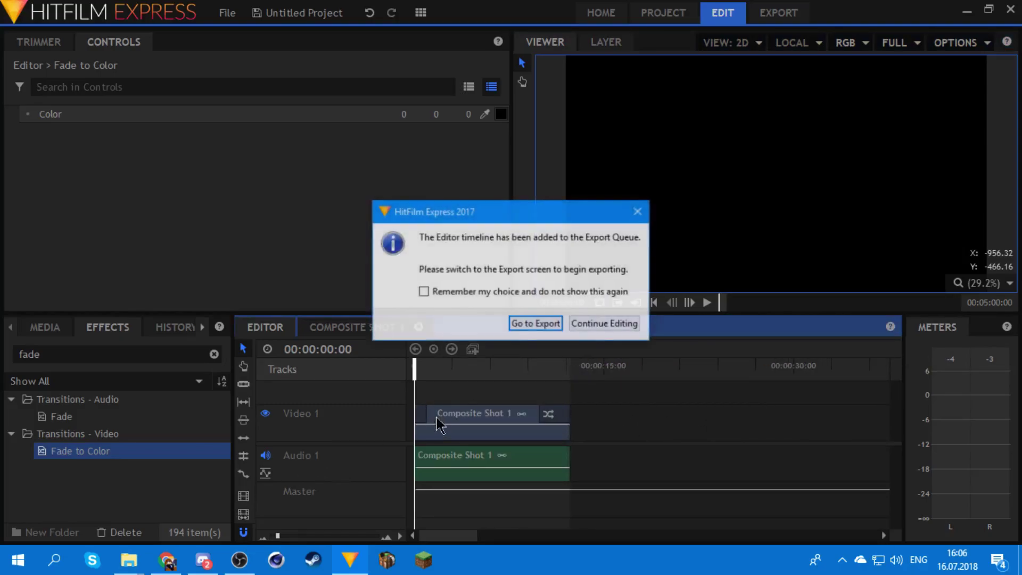
left_click(536, 322)
Step: Set the queued Editor task's output to "Gay tutorial.mp4" on the Desktop and start exporting
left_click(522, 104)
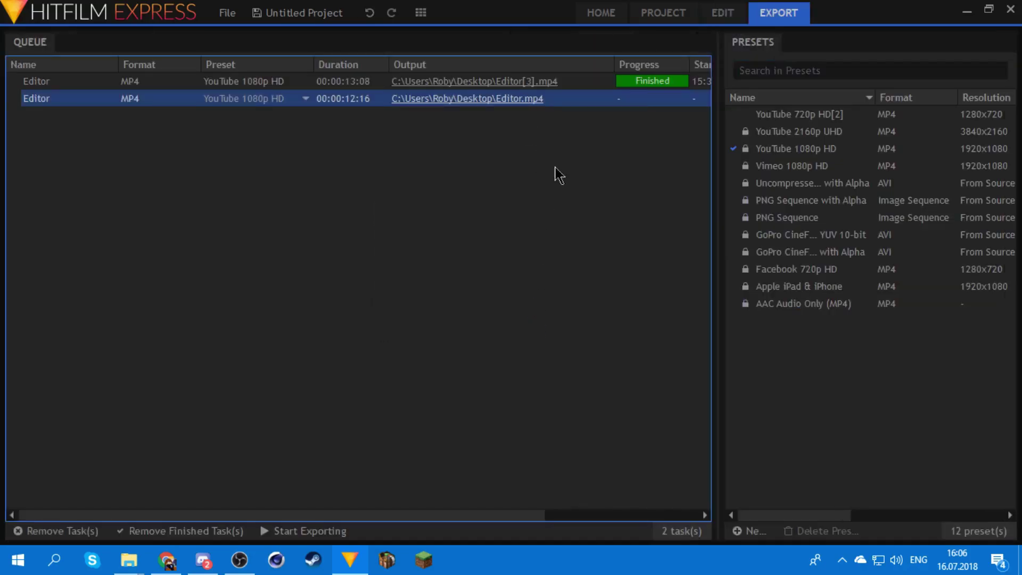
scroll(81, 96, "down", 3)
scroll(81, 96, "up", 2)
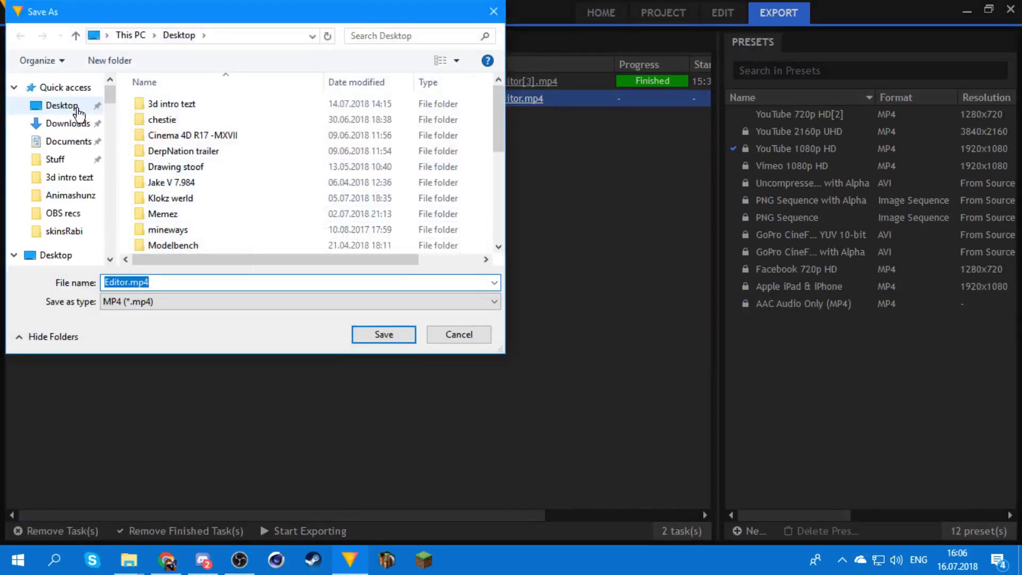
left_click(87, 104)
left_click(217, 282)
type("Ga")
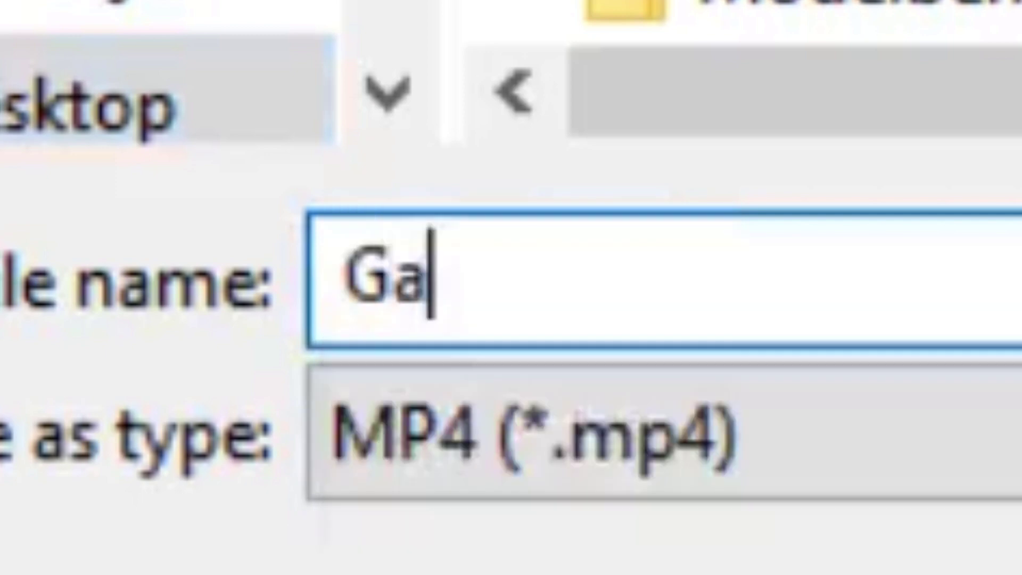
type("y tutor")
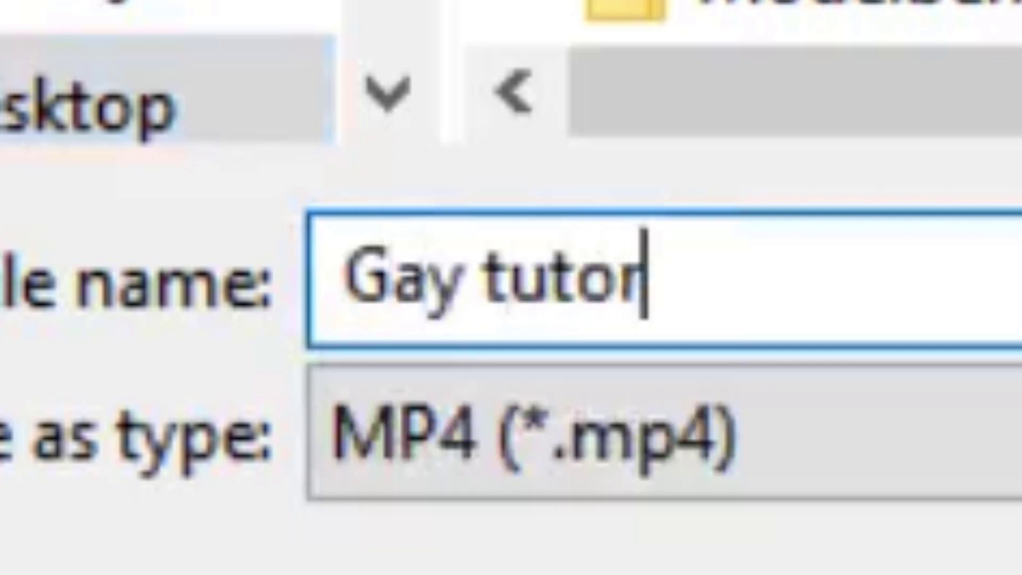
type("ial")
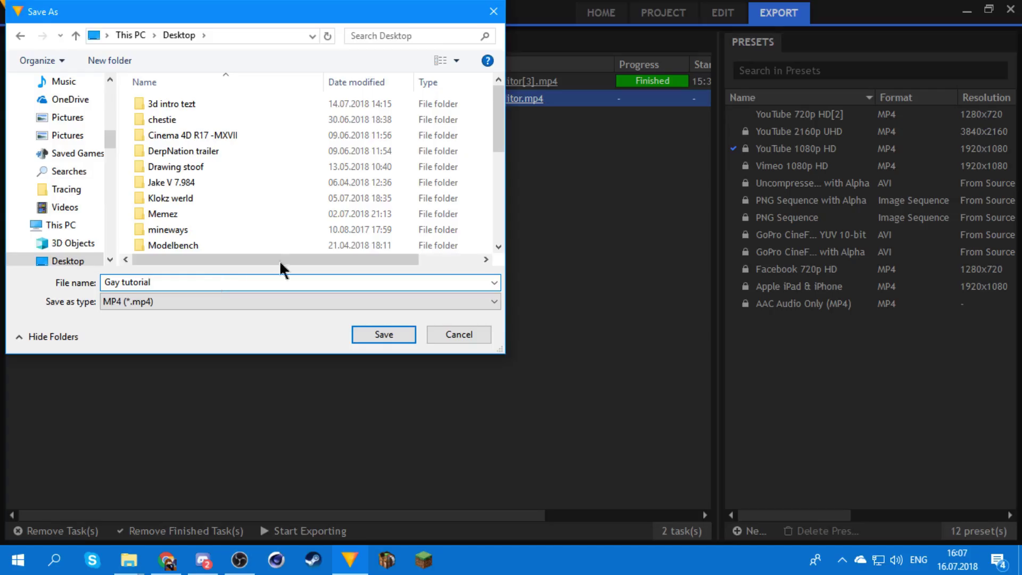
key("Return")
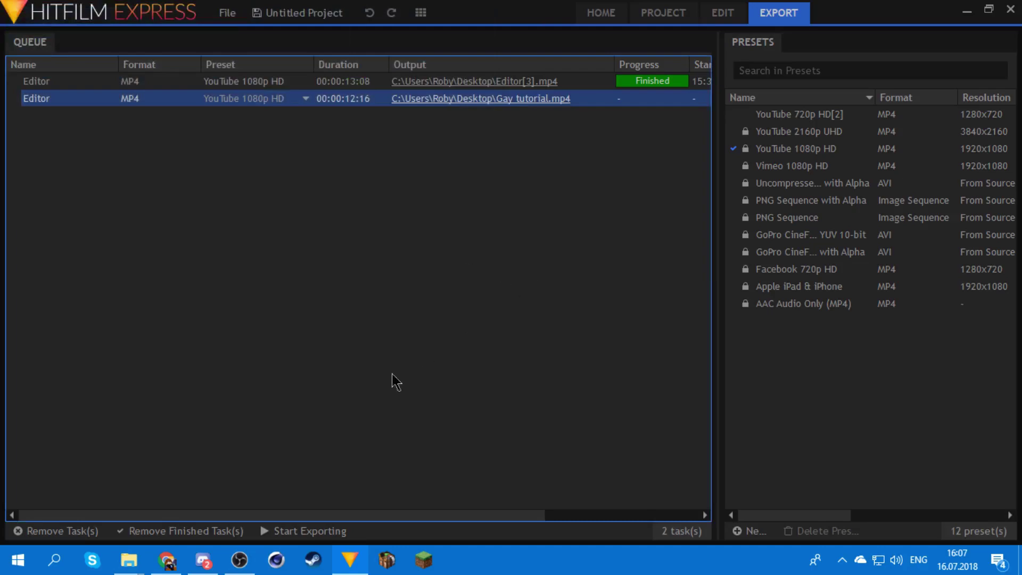
left_click(300, 530)
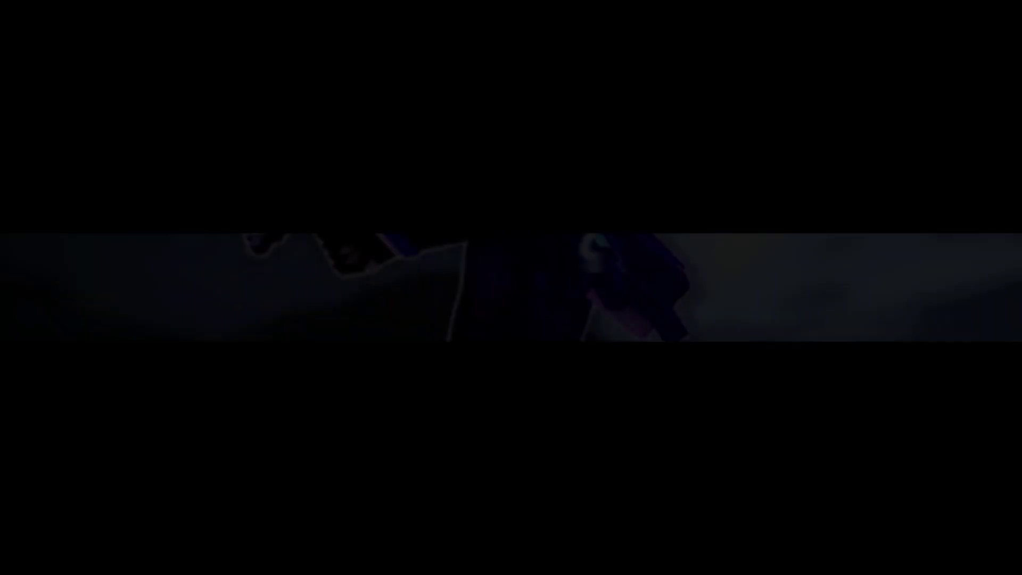